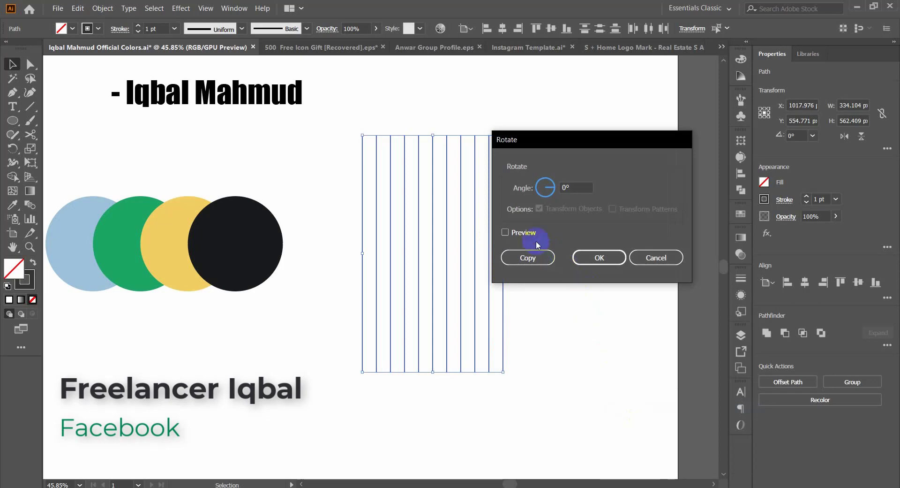
Step: Create a copy of the vertical lines rotated by 45°, with the rotation preview on
{"action": "left_click", "coordinate": [520, 232]}
{"action": "double_click", "coordinate": [576, 187]}
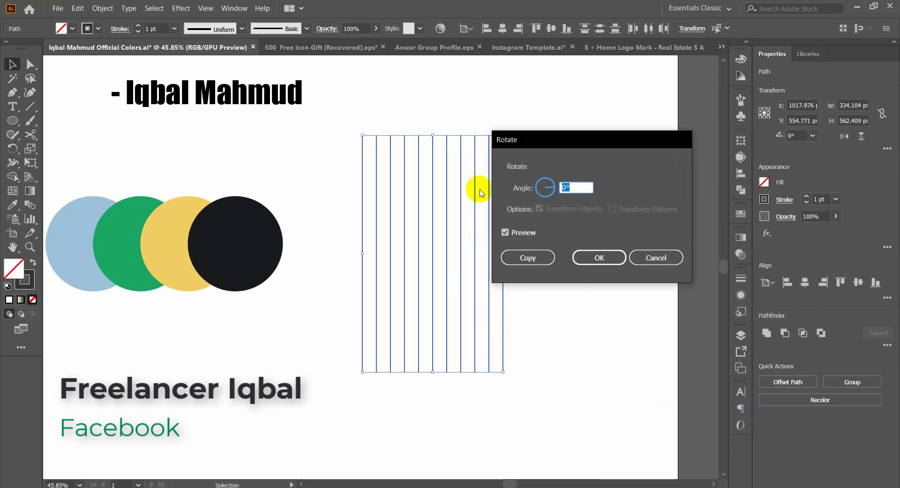
{"action": "type", "text": "45"}
{"action": "key", "text": "alt+c"}
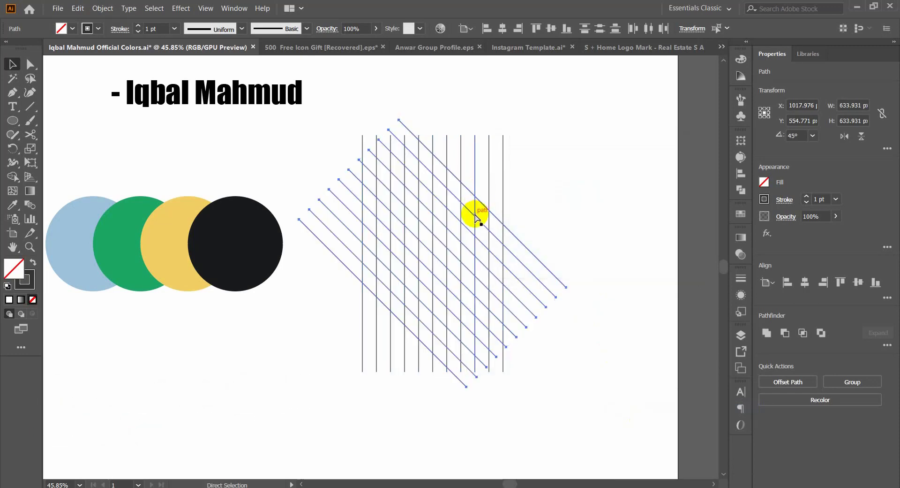
Step: Reflect a copy of the diagonal lines across the vertical axis to complete the crossing grid
{"action": "right_click", "coordinate": [475, 216]}
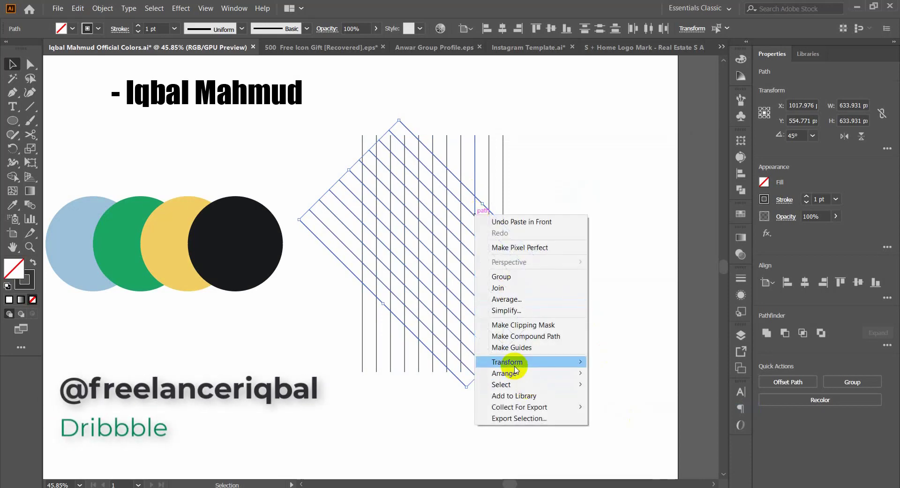
{"action": "mouse_move", "coordinate": [516, 363]}
{"action": "left_click", "coordinate": [596, 398]}
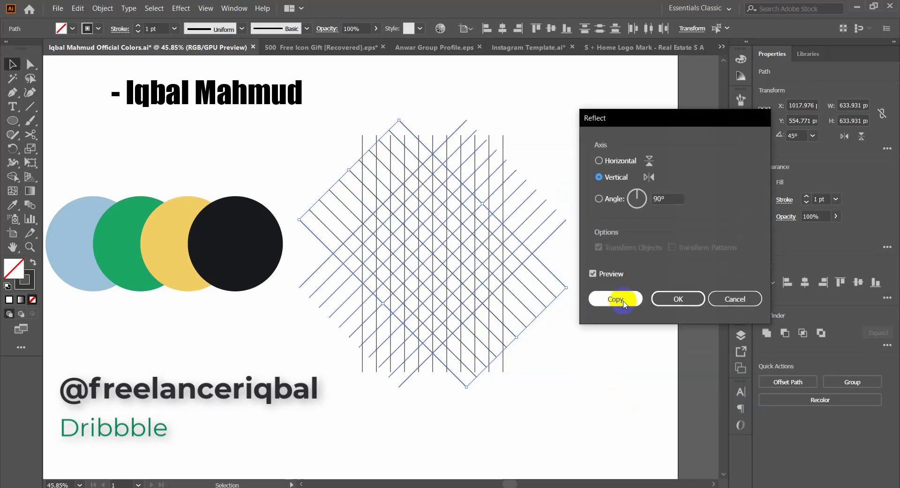
{"action": "left_click", "coordinate": [683, 298]}
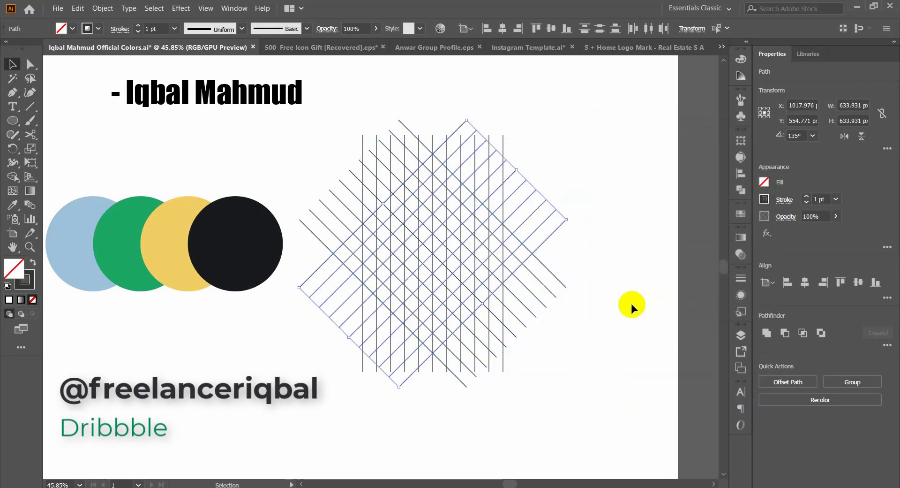
{"action": "left_click", "coordinate": [599, 257]}
Step: Select the whole line grid, activate the Shape Builder tool and swap fill and stroke for a dark fill without stroke
{"action": "left_click_drag", "start_coordinate": [565, 119], "coordinate": [343, 356]}
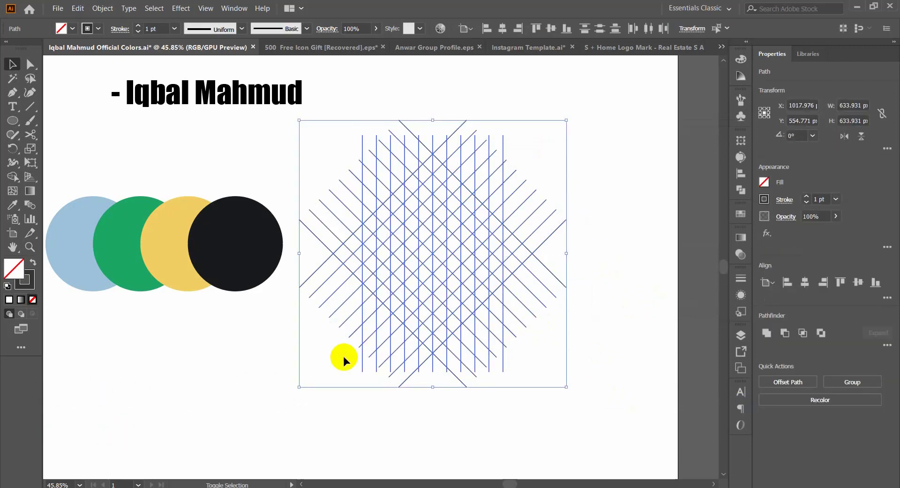
{"action": "key", "text": "shift+m"}
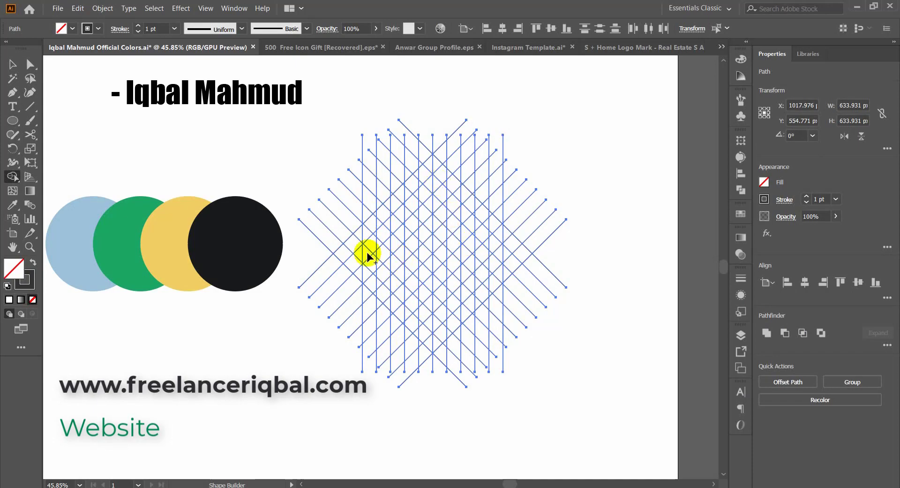
{"action": "left_click", "coordinate": [32, 262]}
{"action": "scroll", "coordinate": [450, 251], "scroll_direction": "up", "scroll_amount": 4}
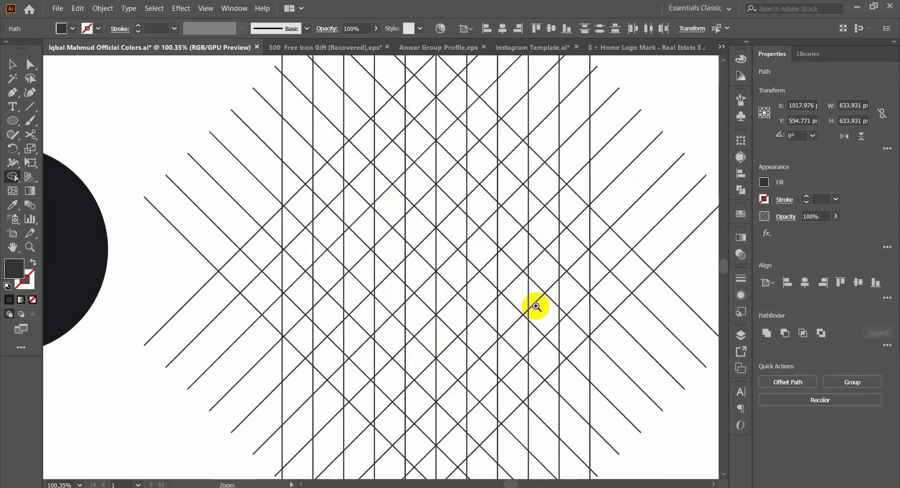
{"action": "left_click_drag", "start_coordinate": [491, 303], "coordinate": [484, 304]}
{"action": "left_click_drag", "start_coordinate": [461, 304], "coordinate": [409, 294]}
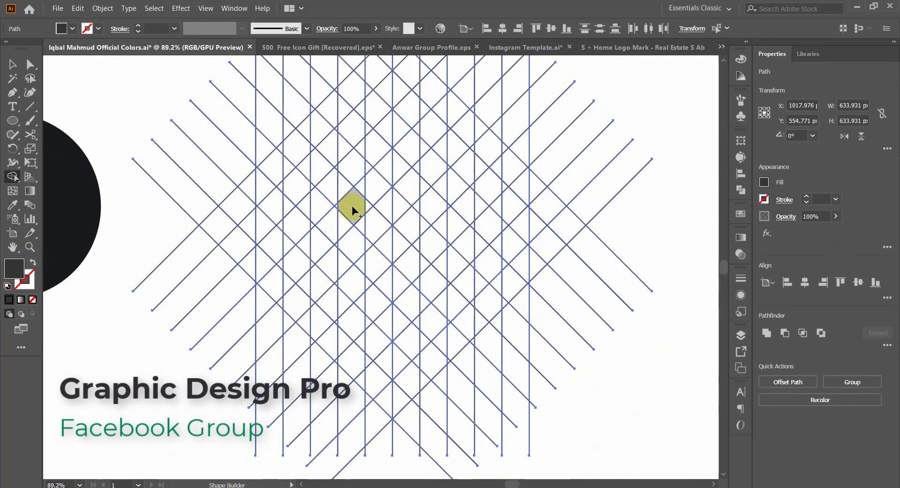
{"action": "left_click_drag", "start_coordinate": [381, 209], "coordinate": [380, 238]}
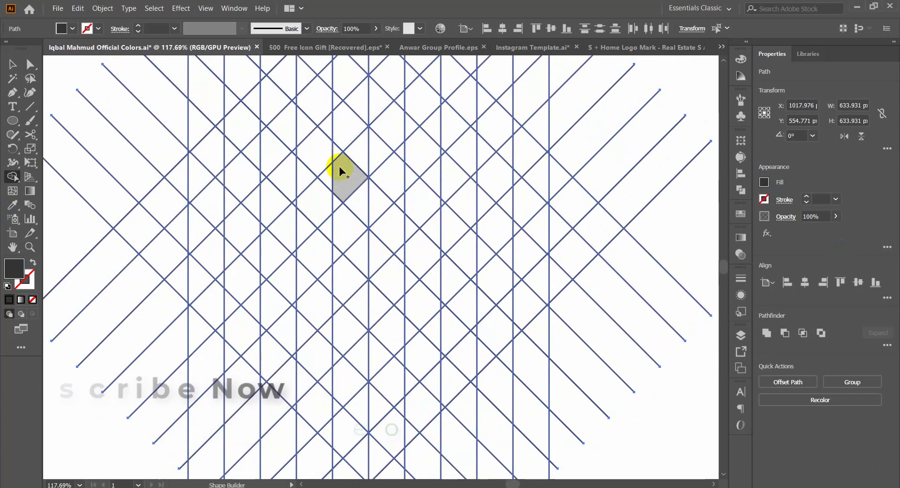
Step: Merge grid cells into a slant-topped left bar and a diagonal band descending from it to the grid's centre line
{"action": "left_click_drag", "start_coordinate": [326, 176], "coordinate": [306, 230]}
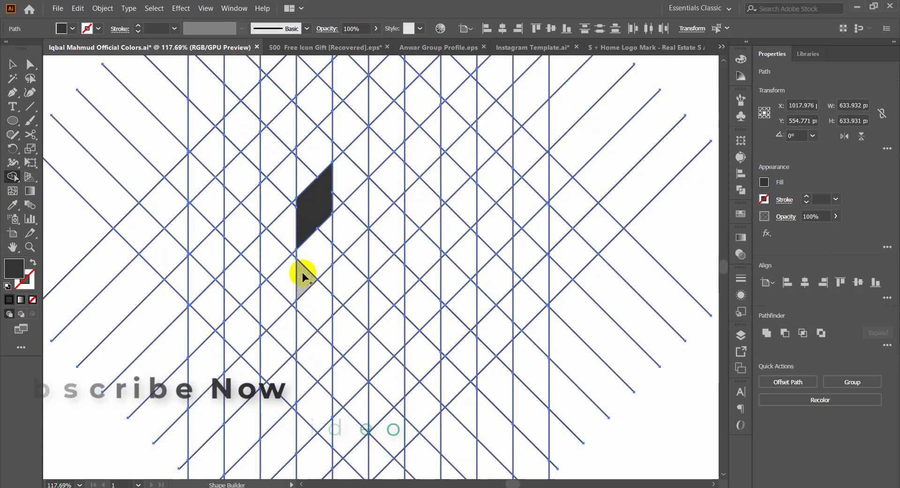
{"action": "left_click", "coordinate": [316, 228], "text": "alt"}
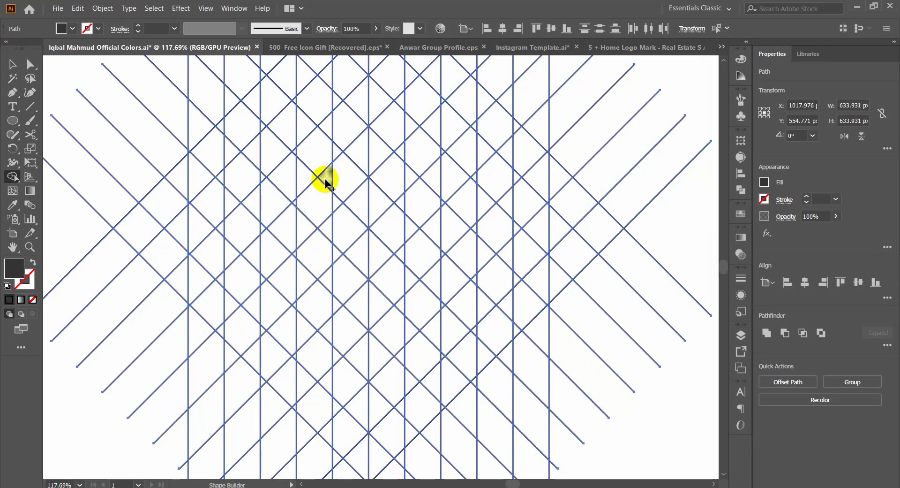
{"action": "left_click", "coordinate": [323, 228]}
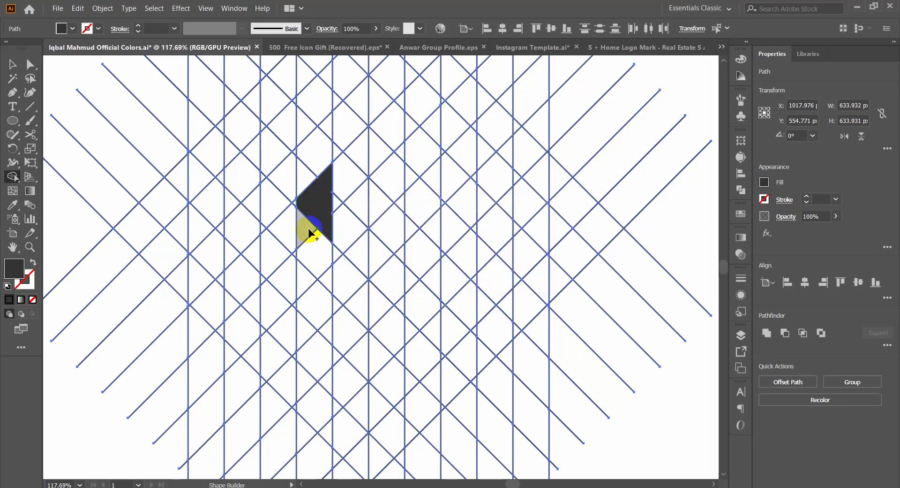
{"action": "left_click_drag", "start_coordinate": [322, 273], "coordinate": [322, 278]}
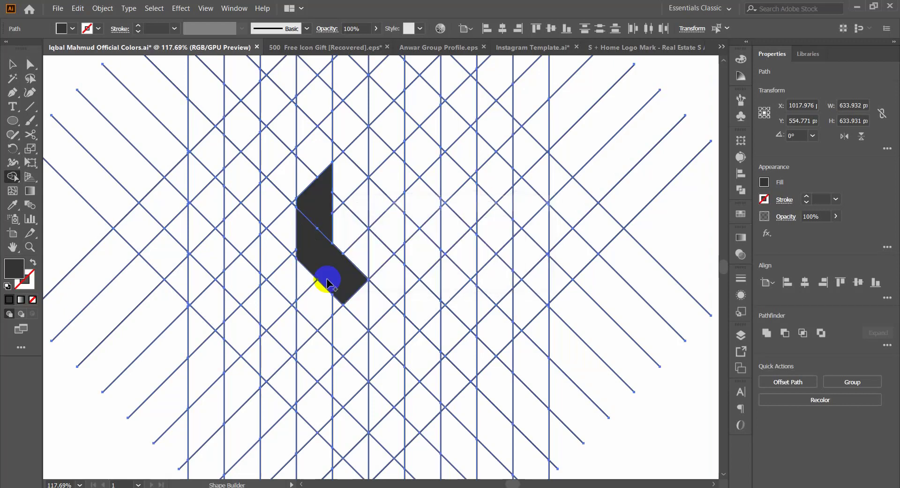
{"action": "left_click_drag", "start_coordinate": [358, 304], "coordinate": [366, 304]}
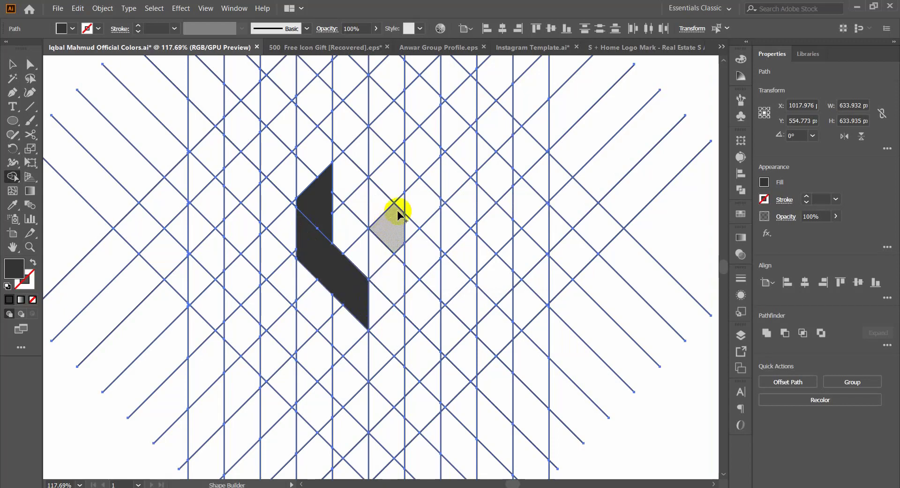
Step: Complete a W shape by merging grid cells into the middle bar, the short connecting diagonal and the right bar
{"action": "mouse_move", "coordinate": [382, 296]}
{"action": "left_mouse_down"}
{"action": "mouse_move", "coordinate": [397, 240]}
{"action": "mouse_move", "coordinate": [399, 263]}
{"action": "mouse_move", "coordinate": [352, 299]}
{"action": "mouse_move", "coordinate": [373, 280]}
{"action": "left_mouse_up"}
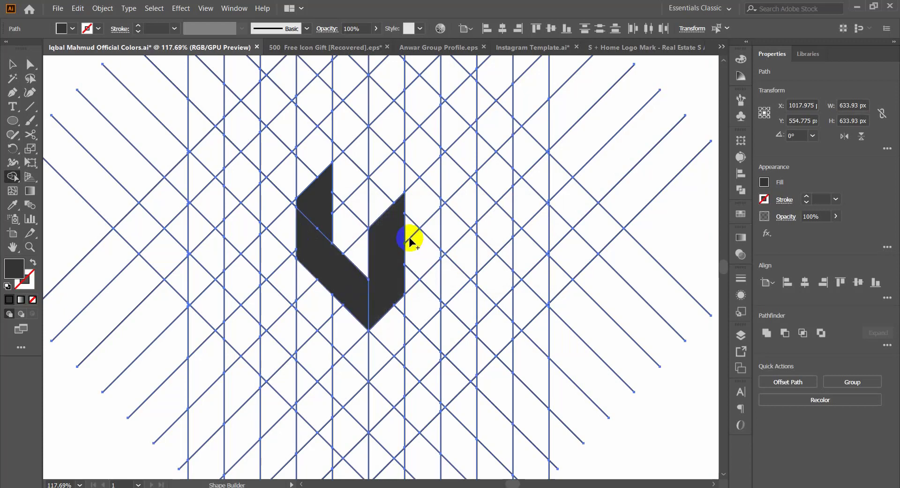
{"action": "left_click_drag", "start_coordinate": [431, 286], "coordinate": [431, 286]}
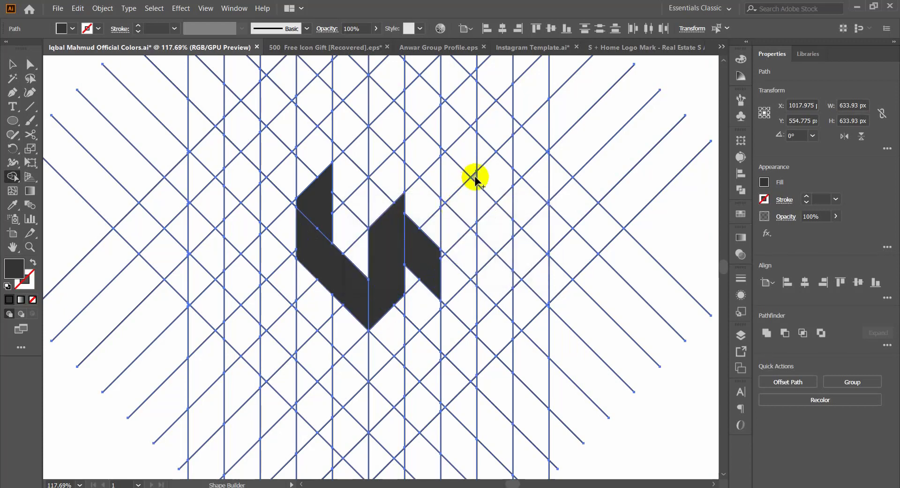
{"action": "mouse_move", "coordinate": [475, 177]}
{"action": "left_mouse_down"}
{"action": "mouse_move", "coordinate": [450, 239]}
{"action": "mouse_move", "coordinate": [452, 287]}
{"action": "left_mouse_up"}
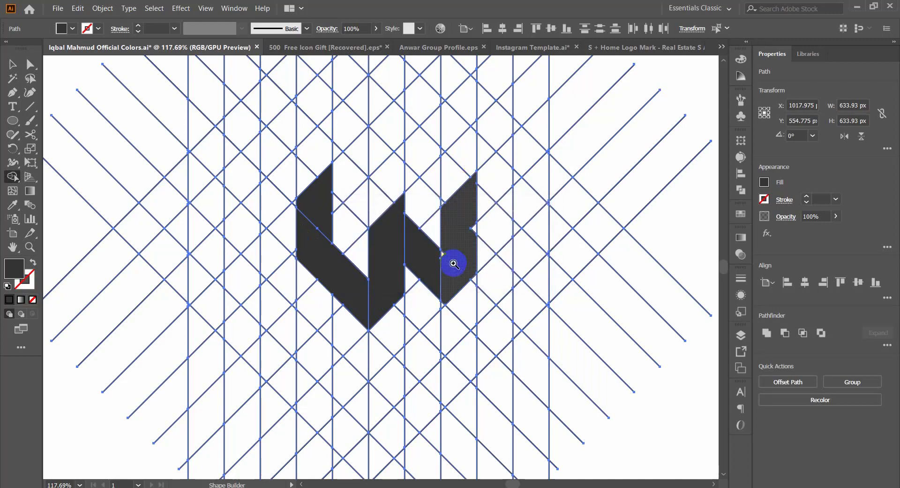
{"action": "left_click", "coordinate": [453, 264]}
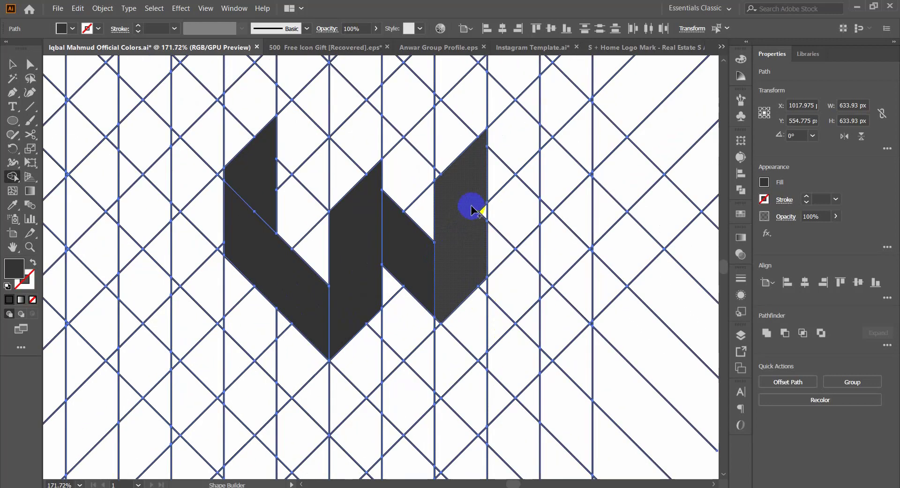
{"action": "left_click_drag", "start_coordinate": [484, 223], "coordinate": [430, 322]}
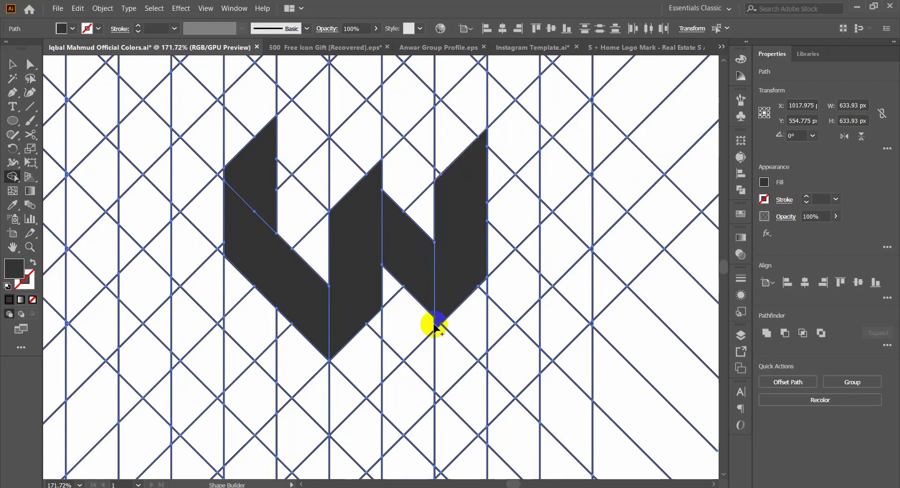
Step: Try extending the W's middle bar downward by merging the cells below it, and undo the extension
{"action": "scroll", "coordinate": [378, 237], "scroll_direction": "down", "scroll_amount": 3}
{"action": "left_click_drag", "start_coordinate": [396, 210], "coordinate": [471, 302]}
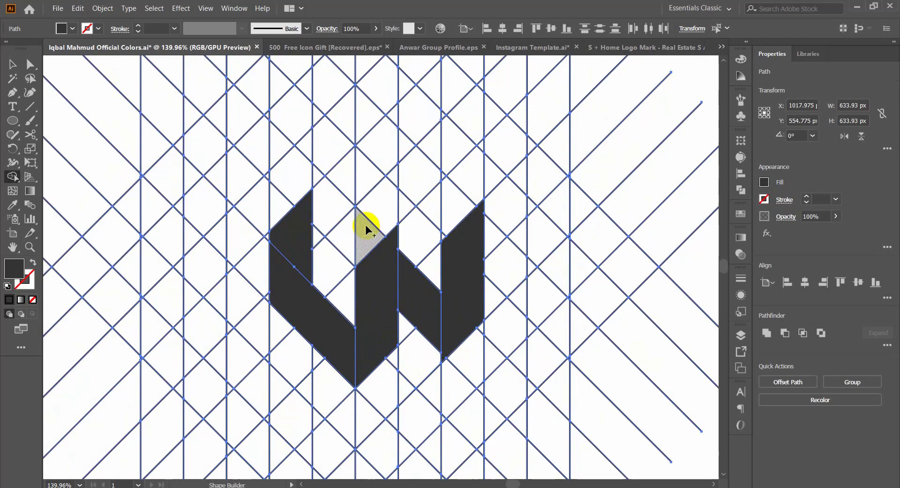
{"action": "key", "text": "ctrl+z"}
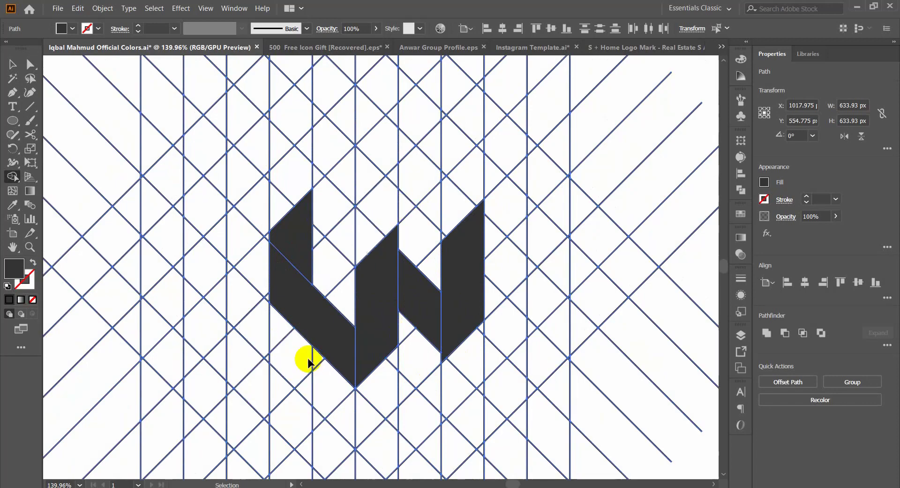
{"action": "left_click_drag", "start_coordinate": [365, 301], "coordinate": [256, 360]}
{"action": "left_click_drag", "start_coordinate": [353, 329], "coordinate": [421, 312]}
{"action": "left_click_drag", "start_coordinate": [414, 281], "coordinate": [468, 343]}
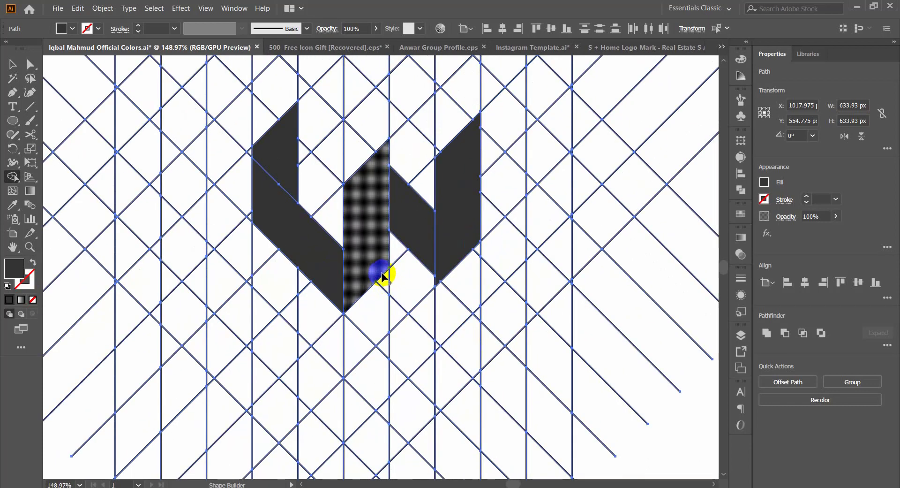
{"action": "left_click_drag", "start_coordinate": [385, 280], "coordinate": [382, 348]}
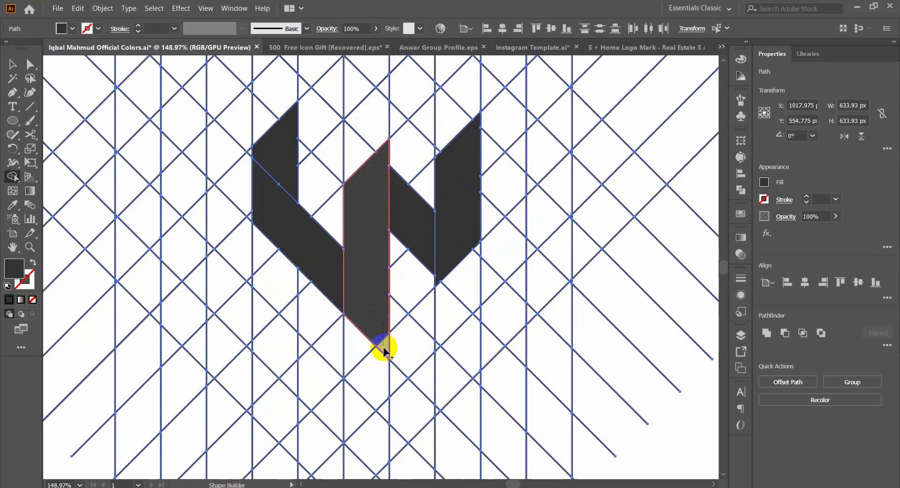
{"action": "left_click", "coordinate": [378, 332]}
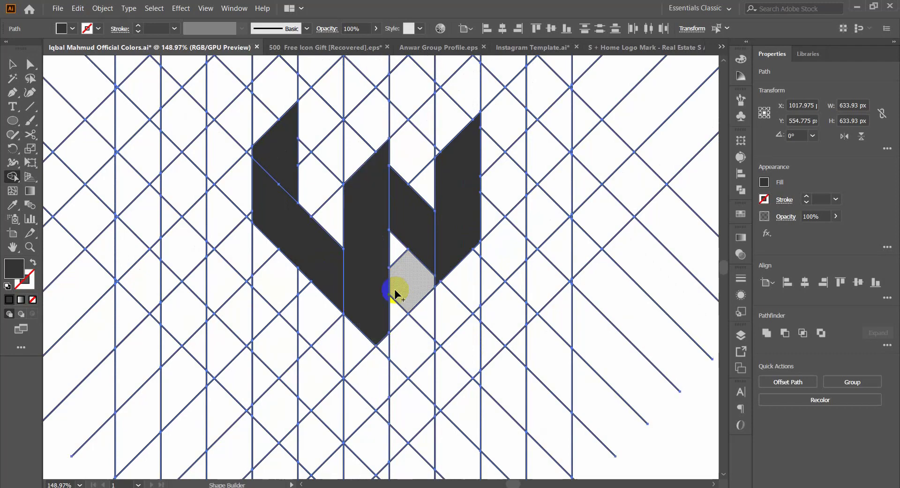
{"action": "key", "text": "ctrl+z"}
Step: Fill the leftover slivers along the inner edge of the W's right bar with the Shape Builder
{"action": "left_click_drag", "start_coordinate": [420, 266], "coordinate": [358, 303]}
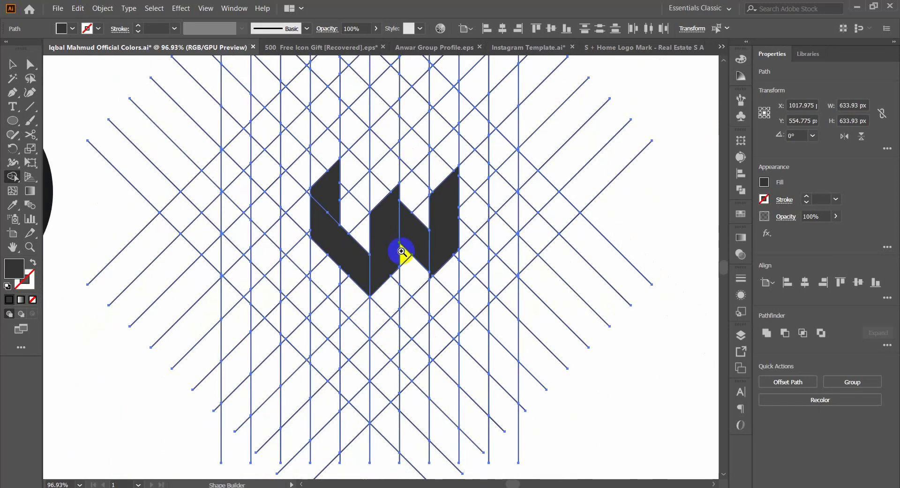
{"action": "left_click_drag", "start_coordinate": [401, 251], "coordinate": [476, 304]}
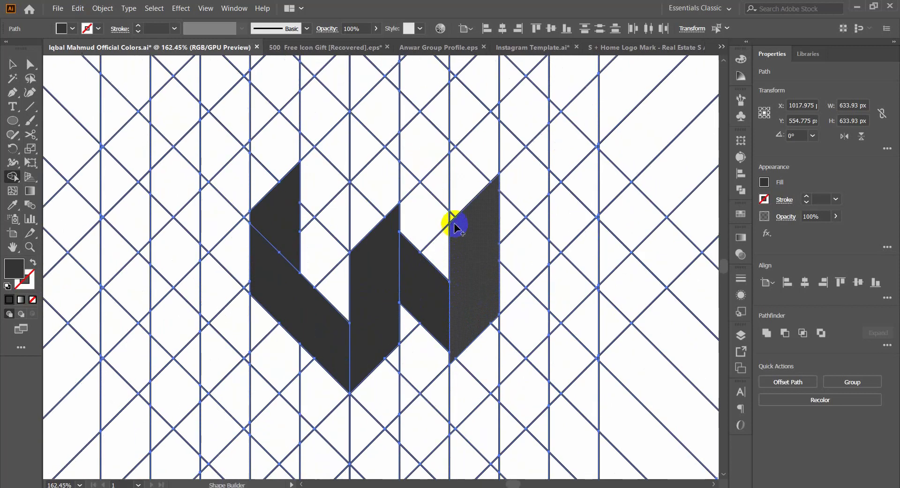
{"action": "left_click", "coordinate": [451, 219]}
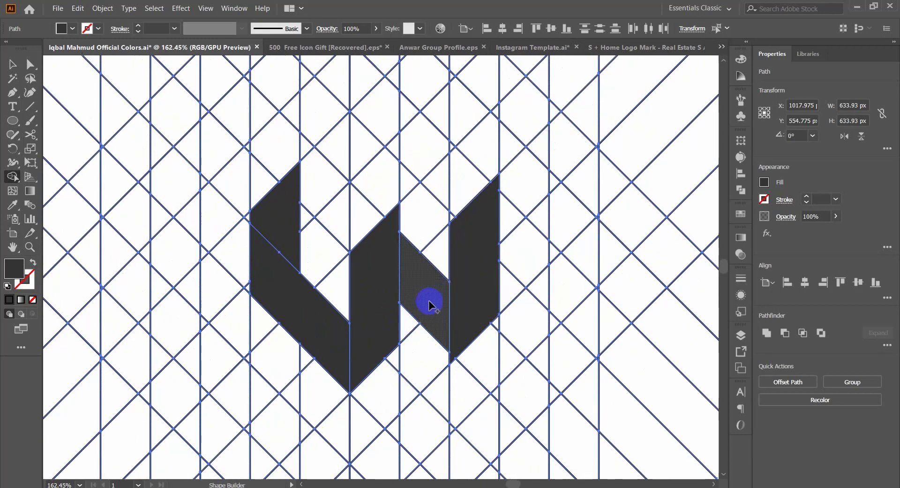
{"action": "left_click", "coordinate": [450, 271]}
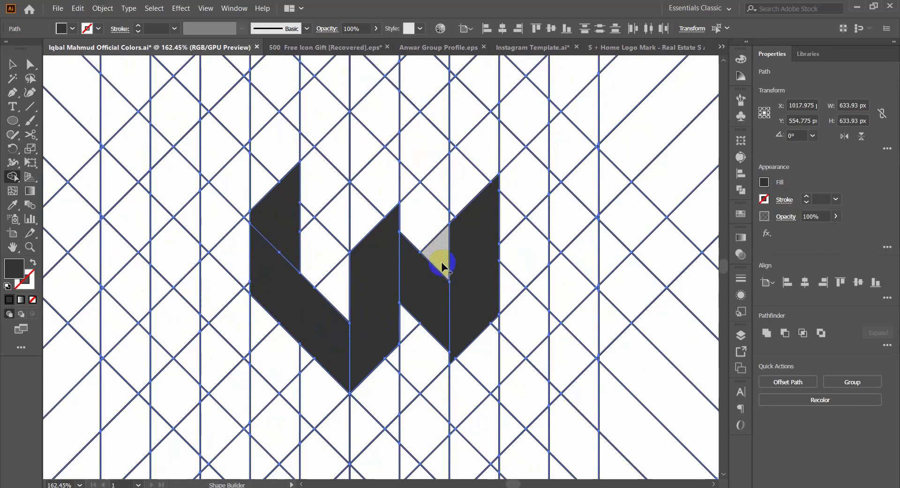
{"action": "left_click_drag", "start_coordinate": [458, 225], "coordinate": [370, 294]}
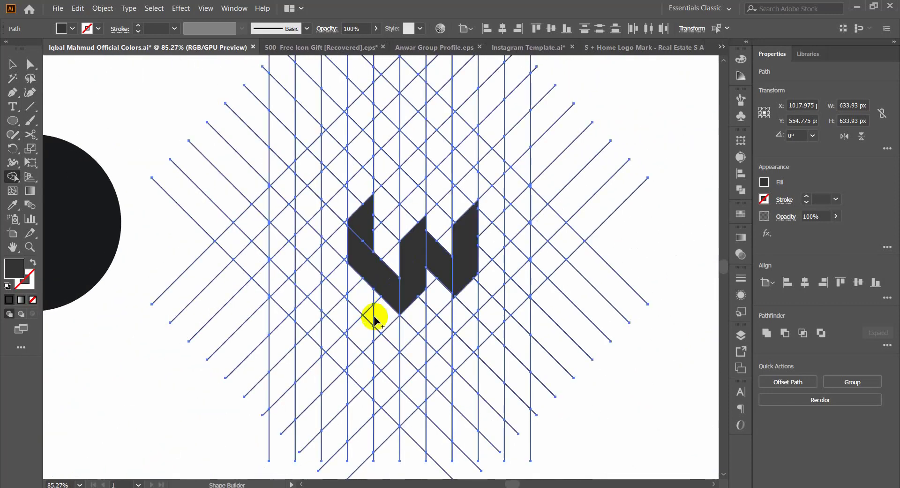
{"action": "left_click_drag", "start_coordinate": [433, 277], "coordinate": [497, 316]}
{"action": "left_click", "coordinate": [404, 283]}
{"action": "left_click_drag", "start_coordinate": [433, 276], "coordinate": [356, 327]}
{"action": "left_click_drag", "start_coordinate": [429, 225], "coordinate": [527, 274]}
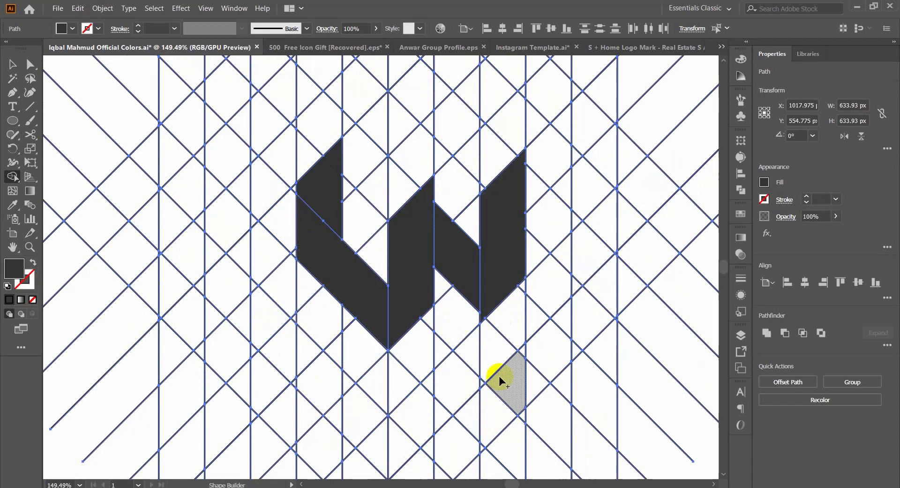
{"action": "left_click", "coordinate": [390, 277]}
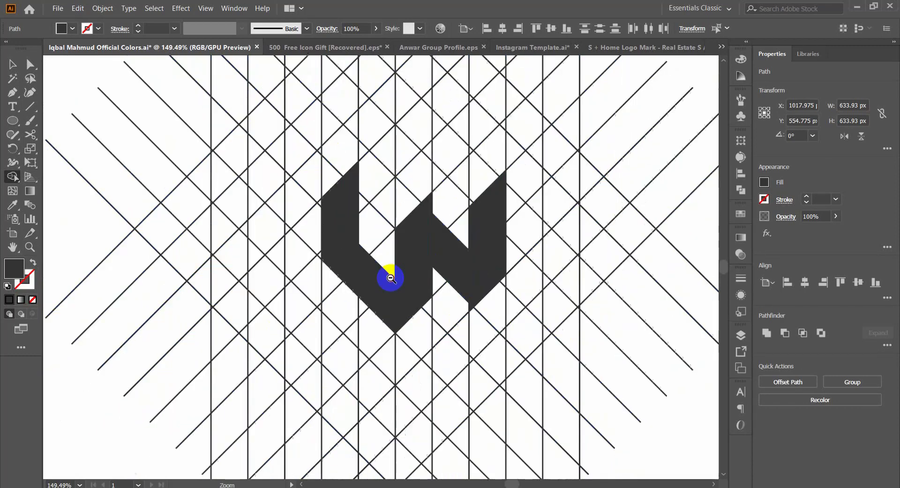
{"action": "left_click_drag", "start_coordinate": [390, 277], "coordinate": [355, 298]}
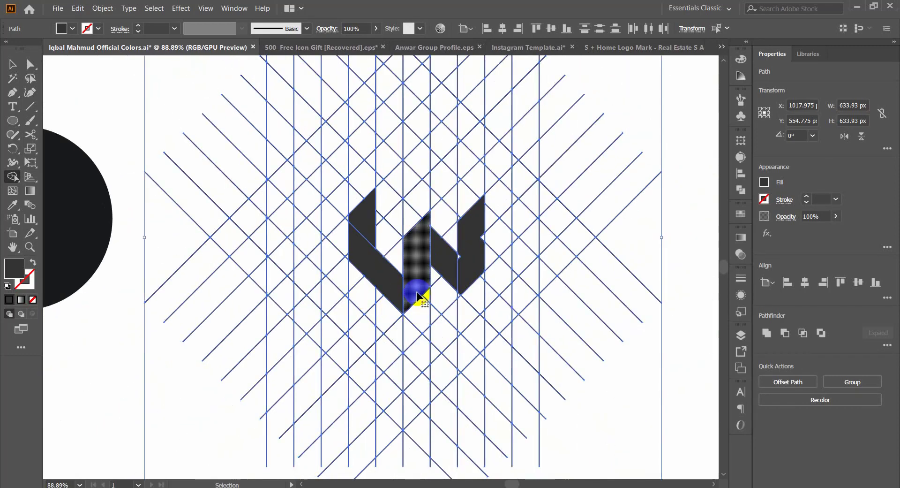
Step: Undo all the merged W shapes back to the bare line grid
{"action": "key", "text": "ctrl+z"}
{"action": "key", "text": "ctrl+z"}
{"action": "key", "text": "ctrl+z"}
{"action": "key", "text": "ctrl+z"}
{"action": "key", "text": "ctrl+z"}
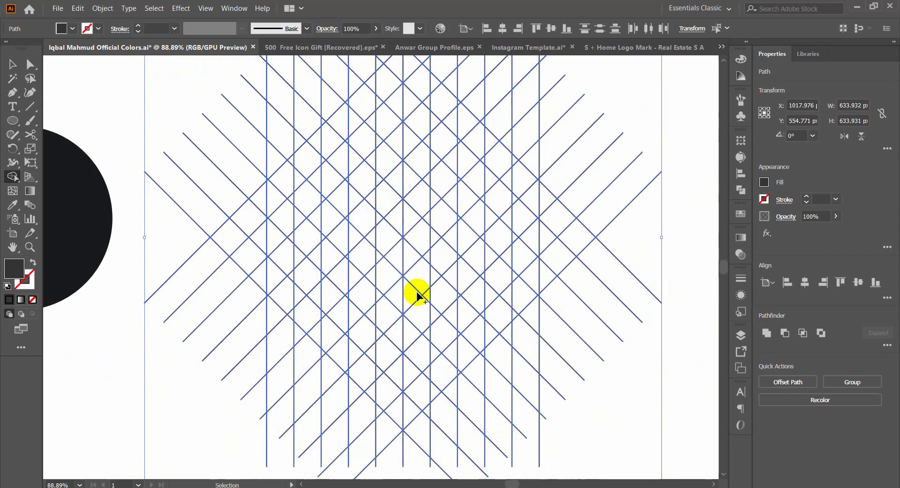
{"action": "left_click", "coordinate": [428, 235]}
{"action": "left_click", "coordinate": [399, 229]}
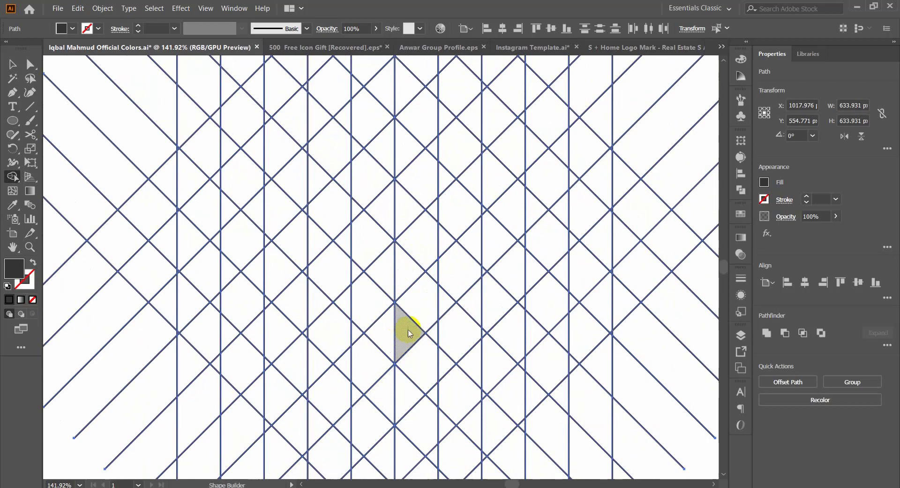
Step: Merge grid cells into an N-like mark with an upright right bar, a descending diagonal and a left bar angled at its foot
{"action": "mouse_move", "coordinate": [428, 150]}
{"action": "left_mouse_down"}
{"action": "mouse_move", "coordinate": [422, 254]}
{"action": "mouse_move", "coordinate": [428, 205]}
{"action": "left_mouse_up"}
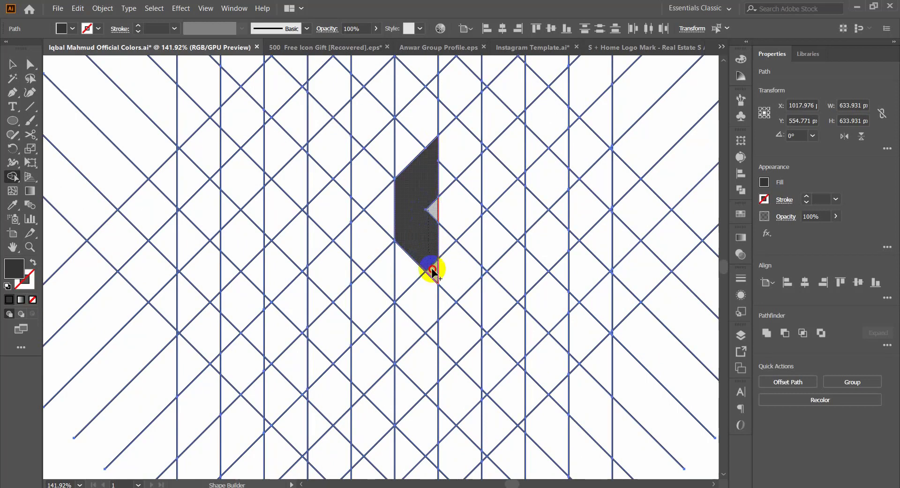
{"action": "left_click_drag", "start_coordinate": [432, 271], "coordinate": [425, 275]}
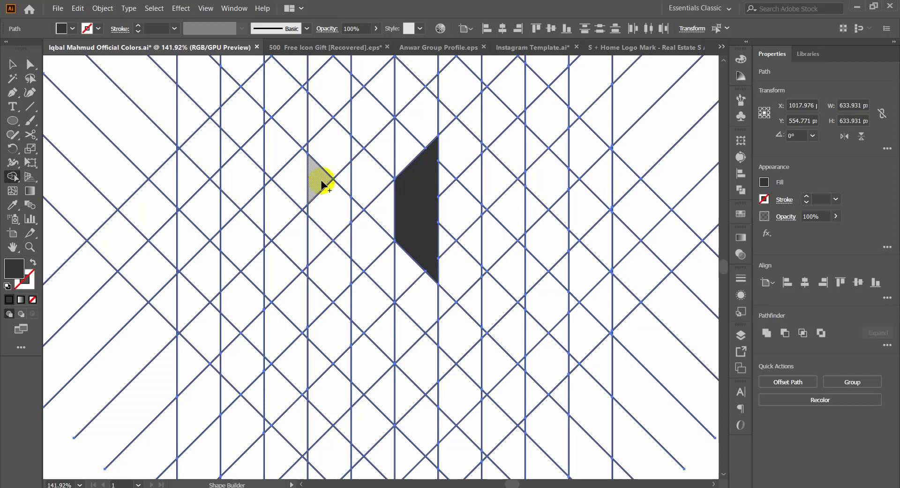
{"action": "left_click_drag", "start_coordinate": [322, 181], "coordinate": [368, 238]}
{"action": "mouse_move", "coordinate": [382, 267]}
{"action": "left_mouse_down"}
{"action": "mouse_move", "coordinate": [356, 244]}
{"action": "mouse_move", "coordinate": [367, 262]}
{"action": "mouse_move", "coordinate": [323, 256]}
{"action": "mouse_move", "coordinate": [340, 302]}
{"action": "mouse_move", "coordinate": [319, 292]}
{"action": "left_mouse_up"}
{"action": "key", "text": "ctrl+z"}
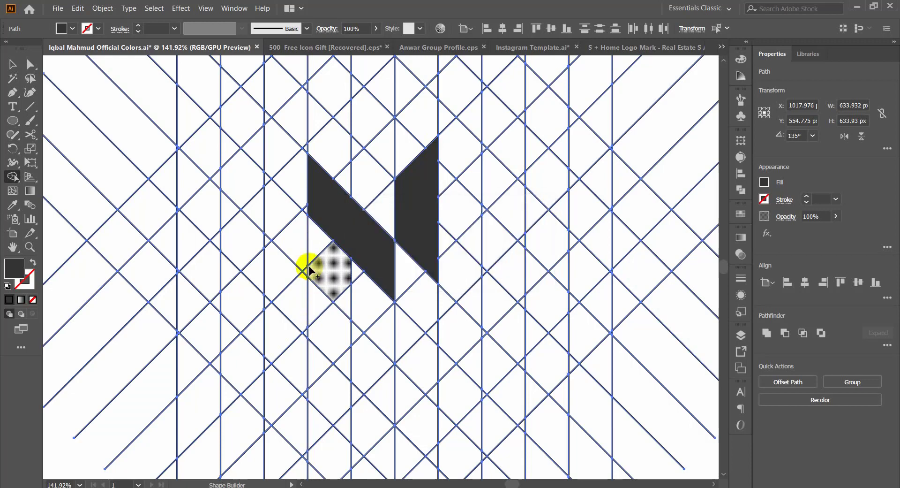
{"action": "left_click_drag", "start_coordinate": [316, 247], "coordinate": [316, 306]}
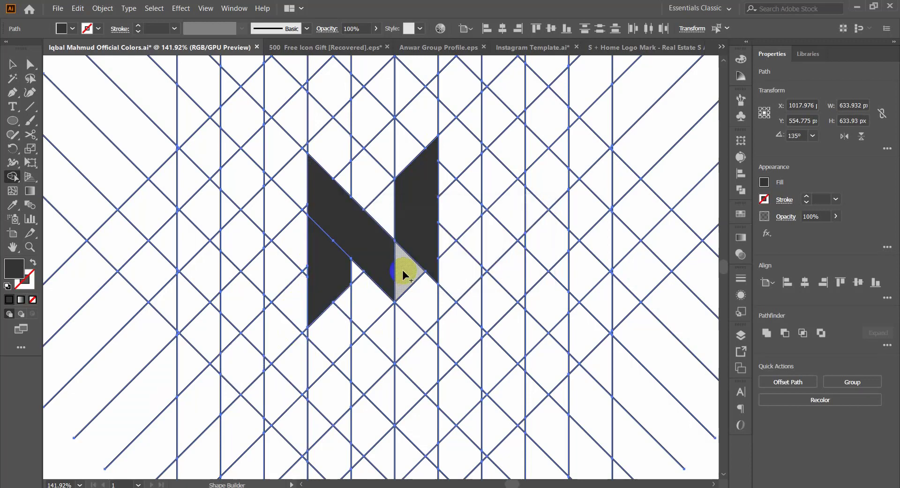
Step: Try extending the N's diagonal beneath the right bar by merging the cells along its lower end, and undo the extension
{"action": "mouse_move", "coordinate": [402, 271]}
{"action": "left_mouse_down"}
{"action": "mouse_move", "coordinate": [381, 257]}
{"action": "mouse_move", "coordinate": [387, 297]}
{"action": "left_mouse_up"}
{"action": "key", "text": "ctrl+z"}
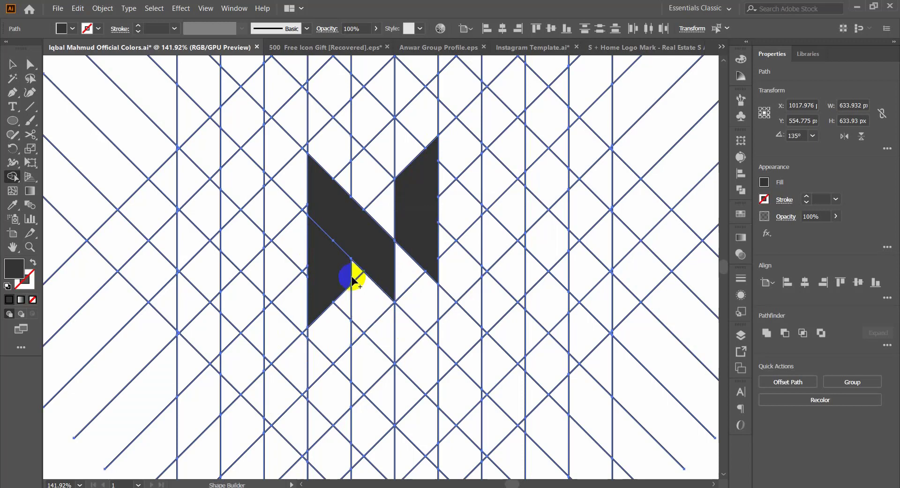
{"action": "left_click_drag", "start_coordinate": [347, 278], "coordinate": [357, 272]}
{"action": "key", "text": "ctrl+z"}
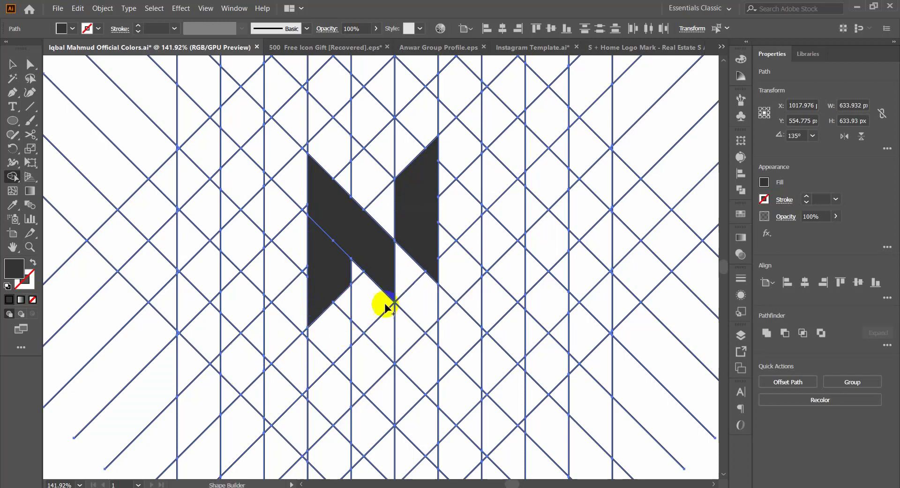
{"action": "left_click_drag", "start_coordinate": [406, 270], "coordinate": [434, 328]}
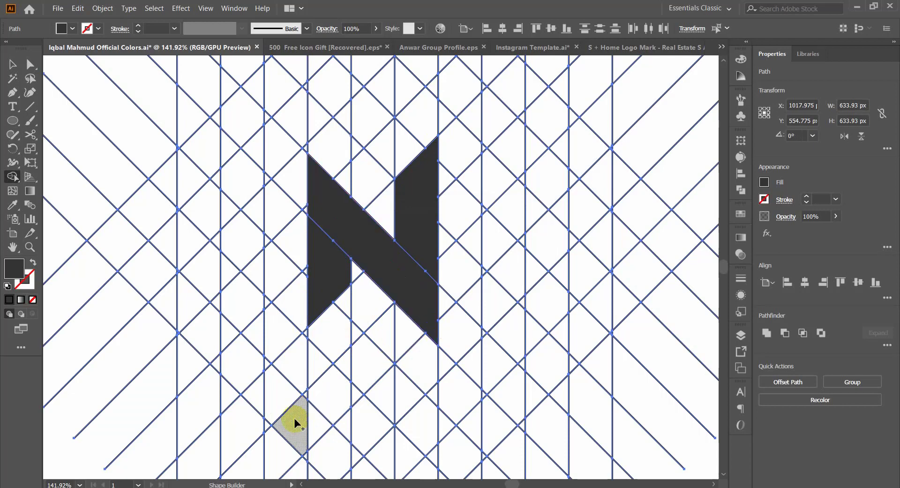
{"action": "key", "text": "ctrl+z"}
{"action": "key", "text": "ctrl+z"}
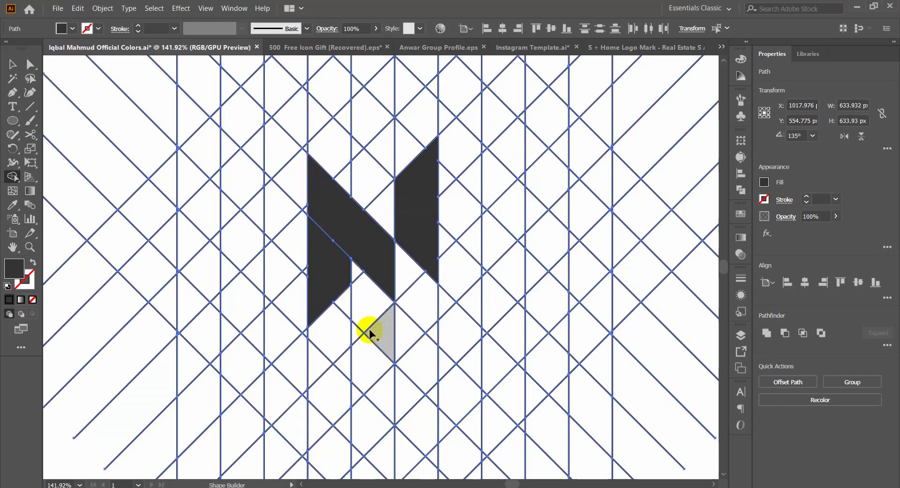
Step: Try extending the N's right bar down alongside the diagonal, and undo all the merged shapes back to the bare grid
{"action": "left_click_drag", "start_coordinate": [383, 299], "coordinate": [413, 260]}
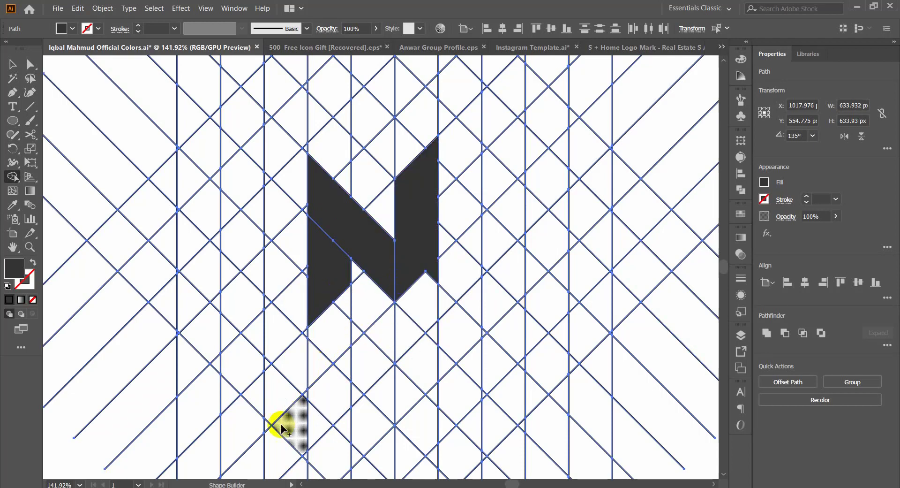
{"action": "mouse_move", "coordinate": [424, 290]}
{"action": "left_mouse_down"}
{"action": "mouse_move", "coordinate": [434, 306]}
{"action": "mouse_move", "coordinate": [430, 328]}
{"action": "left_mouse_up"}
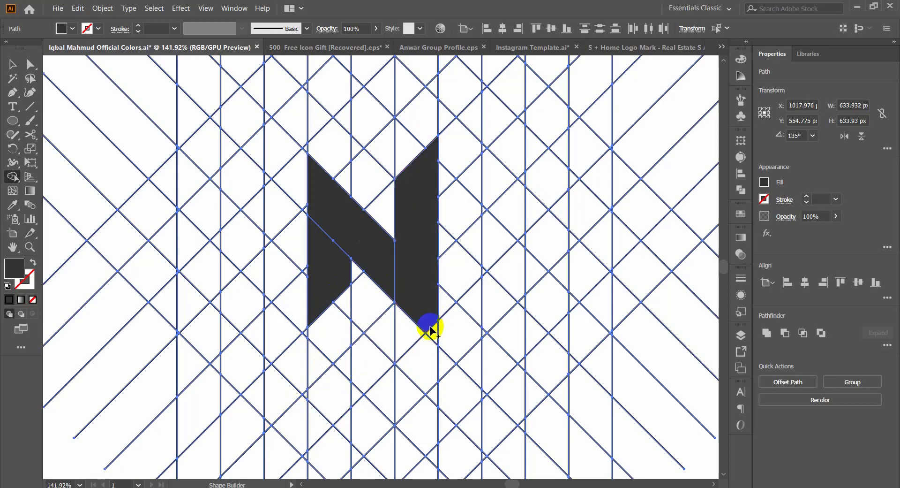
{"action": "key", "text": "ctrl+z"}
{"action": "key", "text": "ctrl+z"}
{"action": "key", "text": "ctrl+z"}
{"action": "key", "text": "ctrl+z"}
{"action": "key", "text": "ctrl+z"}
{"action": "key", "text": "ctrl+z"}
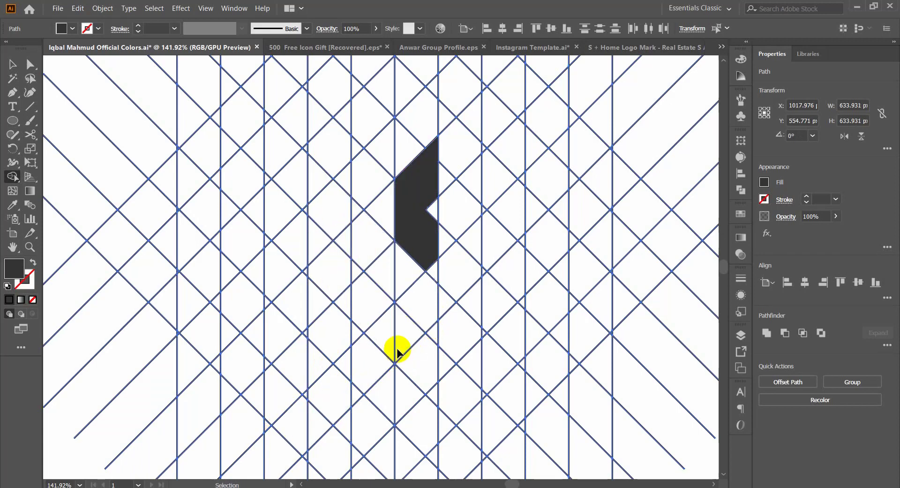
{"action": "key", "text": "ctrl+z"}
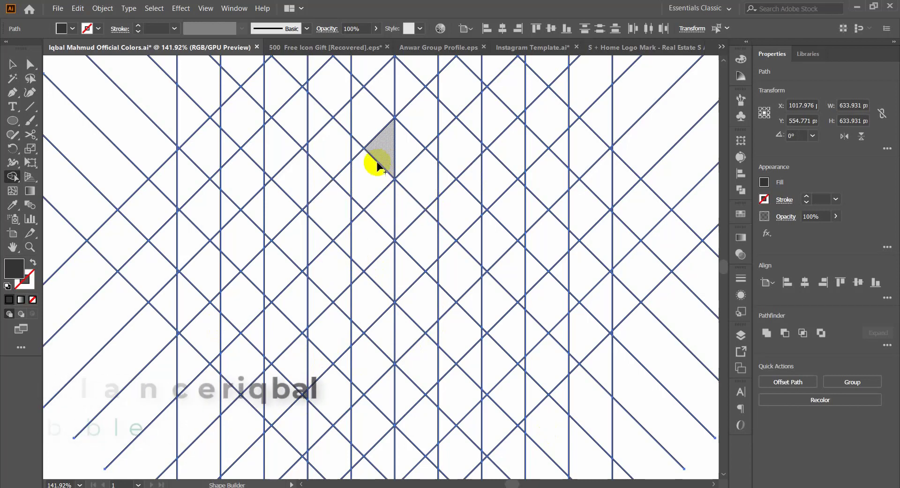
Step: Merge a column of grid cells just beside the centre line into a tall vertical bar with a slanted upper end
{"action": "left_click_drag", "start_coordinate": [356, 150], "coordinate": [370, 241]}
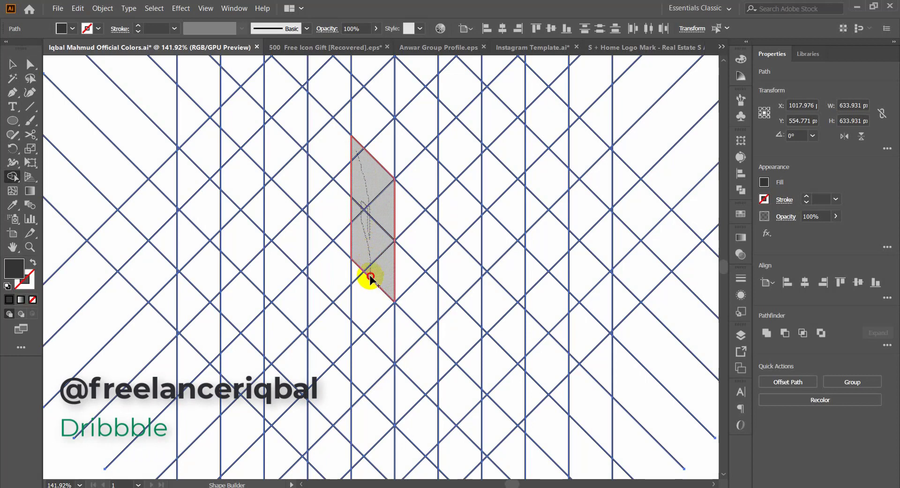
{"action": "left_click_drag", "start_coordinate": [370, 277], "coordinate": [365, 296]}
{"action": "mouse_move", "coordinate": [358, 327]}
{"action": "left_mouse_down"}
{"action": "mouse_move", "coordinate": [358, 275]}
{"action": "mouse_move", "coordinate": [382, 337]}
{"action": "mouse_move", "coordinate": [370, 337]}
{"action": "mouse_move", "coordinate": [364, 378]}
{"action": "left_mouse_up"}
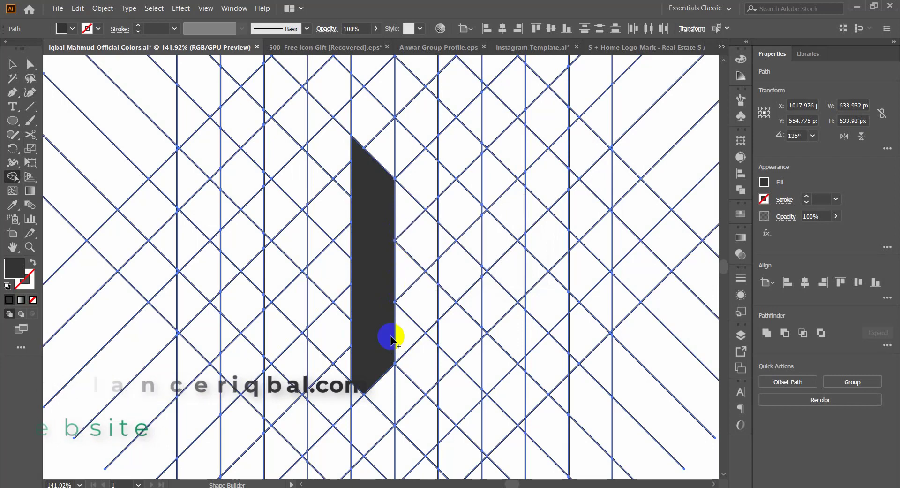
{"action": "mouse_move", "coordinate": [389, 337]}
{"action": "left_mouse_down"}
{"action": "mouse_move", "coordinate": [367, 414]}
{"action": "mouse_move", "coordinate": [360, 394]}
{"action": "left_mouse_up"}
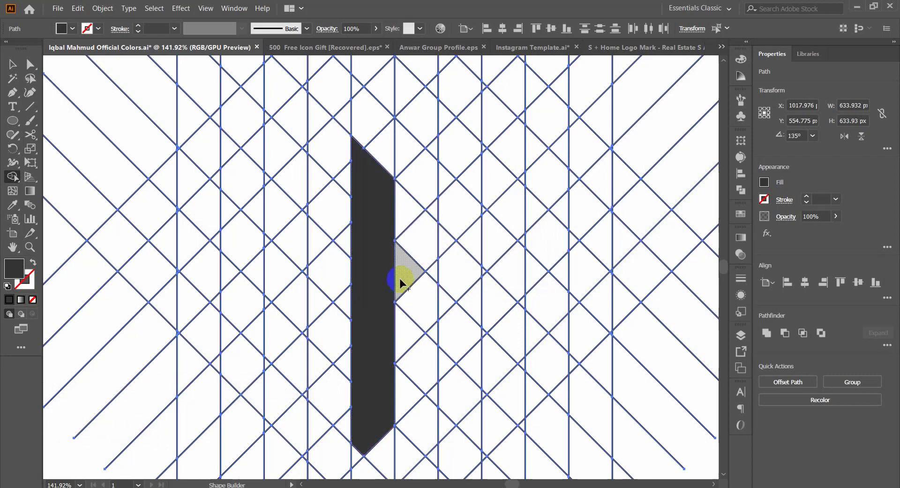
Step: Merge cells into a pointed lower bowl attached to the vertical bar, filling the leftover slivers along its edges
{"action": "mouse_move", "coordinate": [406, 280]}
{"action": "left_mouse_down"}
{"action": "mouse_move", "coordinate": [494, 366]}
{"action": "mouse_move", "coordinate": [408, 434]}
{"action": "mouse_move", "coordinate": [396, 450]}
{"action": "left_mouse_up"}
{"action": "scroll", "coordinate": [422, 417], "scroll_direction": "down", "scroll_amount": 1}
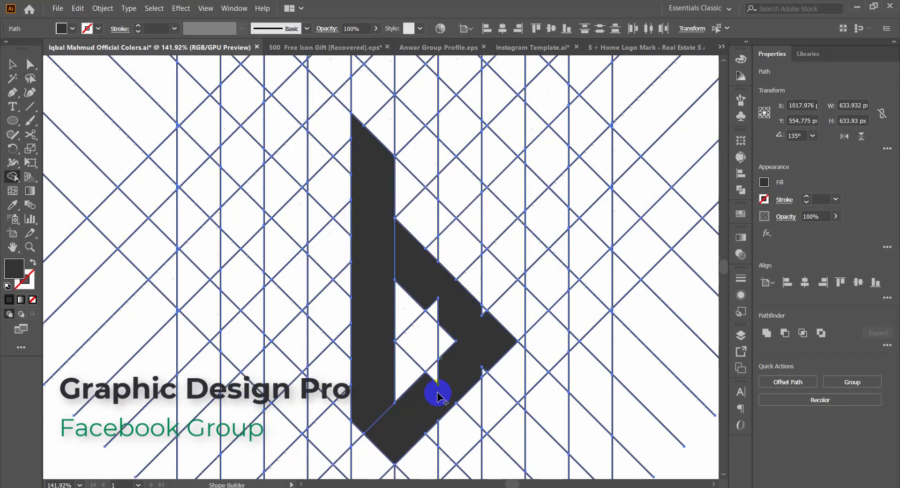
{"action": "mouse_move", "coordinate": [459, 319]}
{"action": "left_mouse_down"}
{"action": "mouse_move", "coordinate": [449, 328]}
{"action": "mouse_move", "coordinate": [489, 352]}
{"action": "mouse_move", "coordinate": [482, 378]}
{"action": "mouse_move", "coordinate": [448, 373]}
{"action": "mouse_move", "coordinate": [415, 414]}
{"action": "left_mouse_up"}
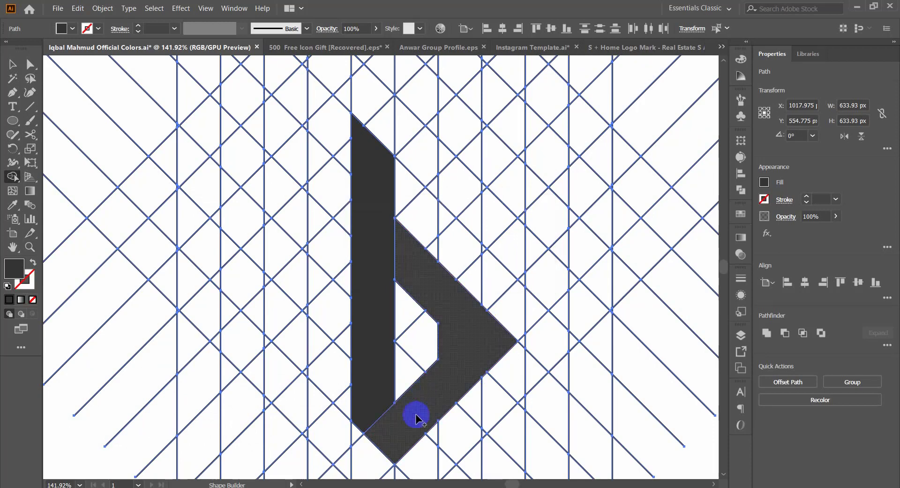
{"action": "left_click_drag", "start_coordinate": [435, 303], "coordinate": [432, 295]}
Step: Merge cells above the lower bowl into a rising diagonal and an upper arm folding back toward the vertical bar
{"action": "scroll", "coordinate": [403, 181], "scroll_direction": "up", "scroll_amount": 1}
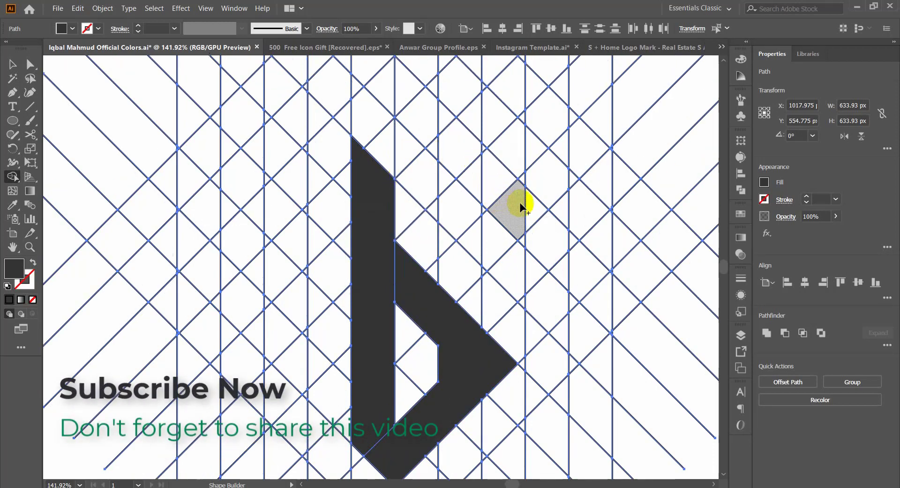
{"action": "mouse_move", "coordinate": [521, 201]}
{"action": "left_mouse_down"}
{"action": "mouse_move", "coordinate": [501, 251]}
{"action": "mouse_move", "coordinate": [470, 275]}
{"action": "mouse_move", "coordinate": [436, 274]}
{"action": "left_mouse_up"}
{"action": "left_click_drag", "start_coordinate": [506, 222], "coordinate": [468, 254]}
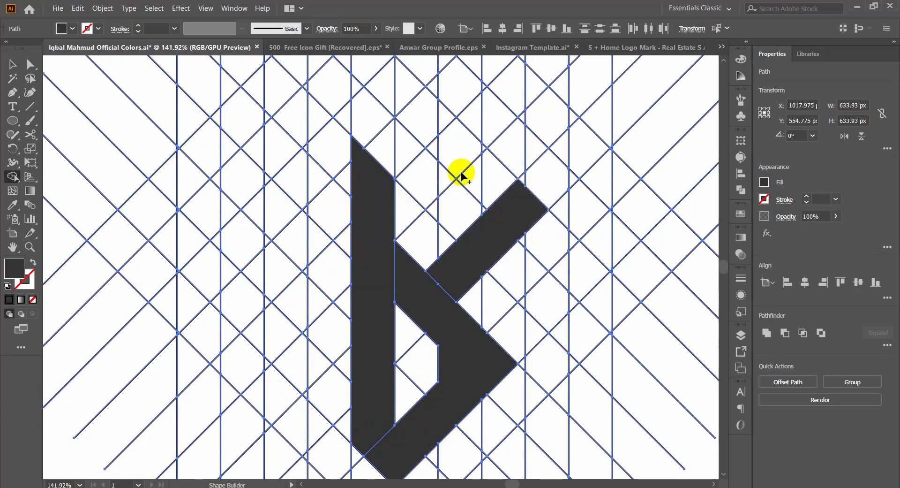
{"action": "left_click_drag", "start_coordinate": [458, 148], "coordinate": [496, 183]}
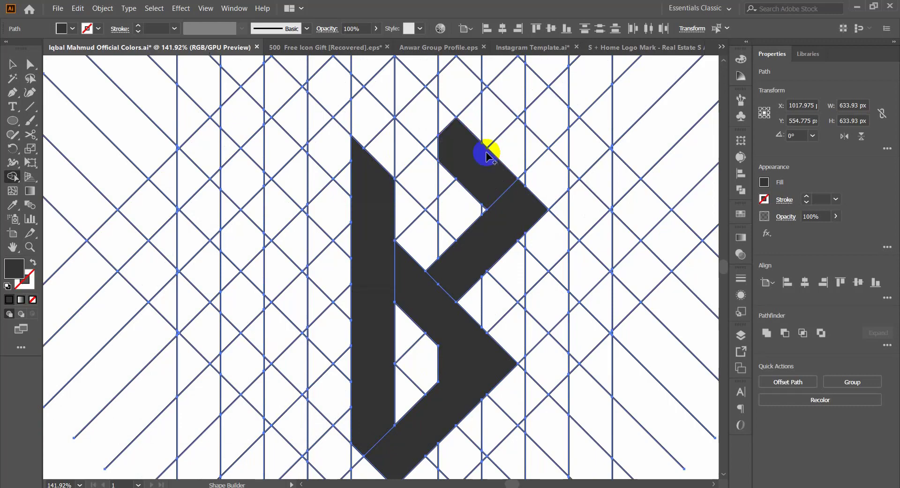
{"action": "left_click_drag", "start_coordinate": [482, 150], "coordinate": [428, 146]}
Step: Close the upper bowl of the B-like mark by merging cells between its upper arm and the vertical bar
{"action": "scroll", "coordinate": [457, 331], "scroll_direction": "down", "scroll_amount": 1}
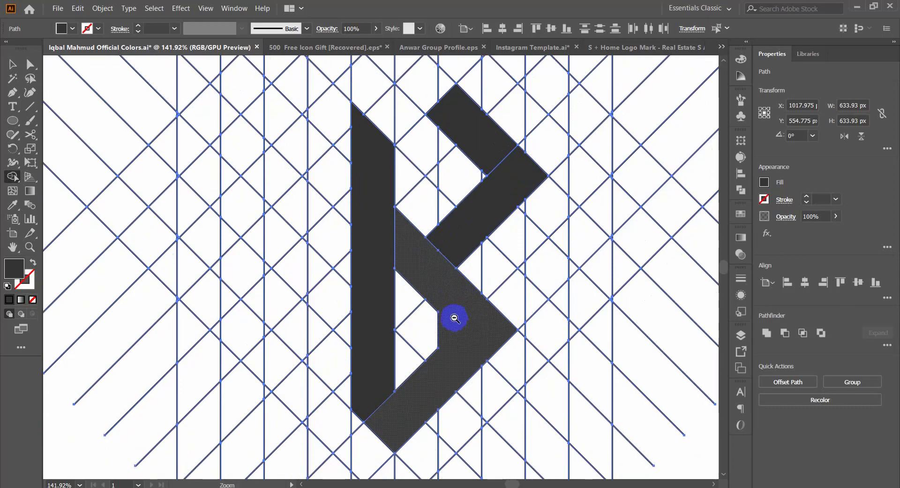
{"action": "left_click_drag", "start_coordinate": [455, 318], "coordinate": [382, 351]}
{"action": "left_click_drag", "start_coordinate": [421, 250], "coordinate": [457, 206]}
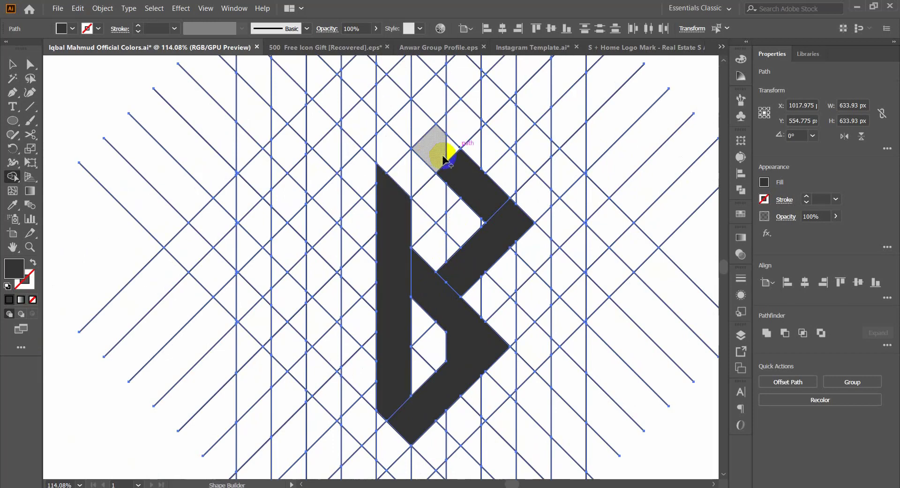
{"action": "left_click_drag", "start_coordinate": [398, 171], "coordinate": [455, 146]}
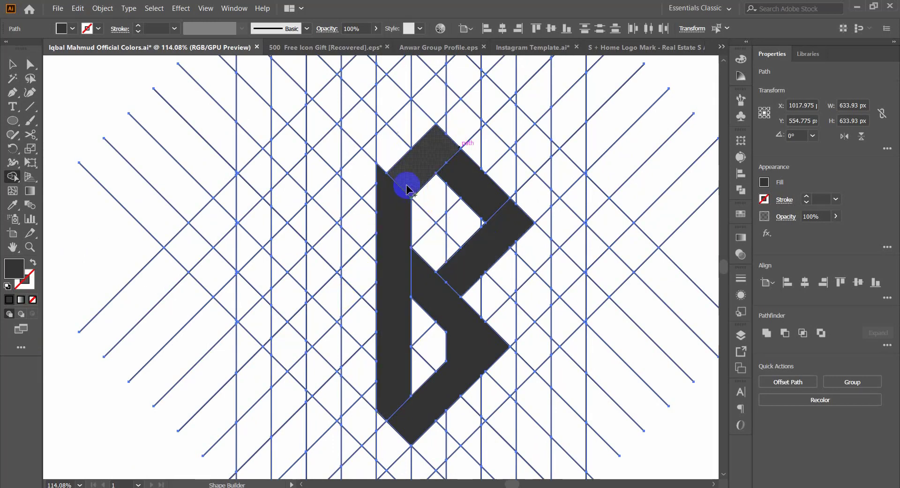
Step: Undo all the merged B shapes back to the bare line grid
{"action": "key", "text": "ctrl+z"}
{"action": "key", "text": "ctrl+z"}
{"action": "key", "text": "ctrl+z"}
{"action": "key", "text": "ctrl+z"}
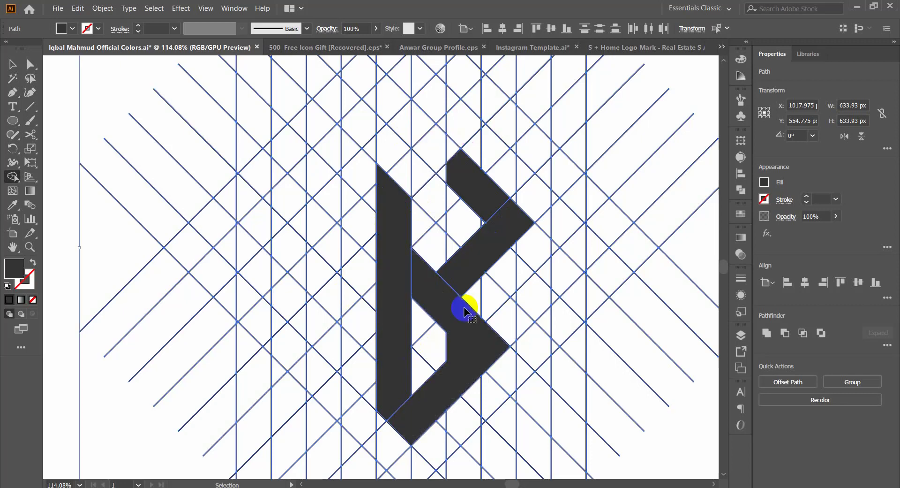
{"action": "left_click", "coordinate": [464, 311], "text": "alt"}
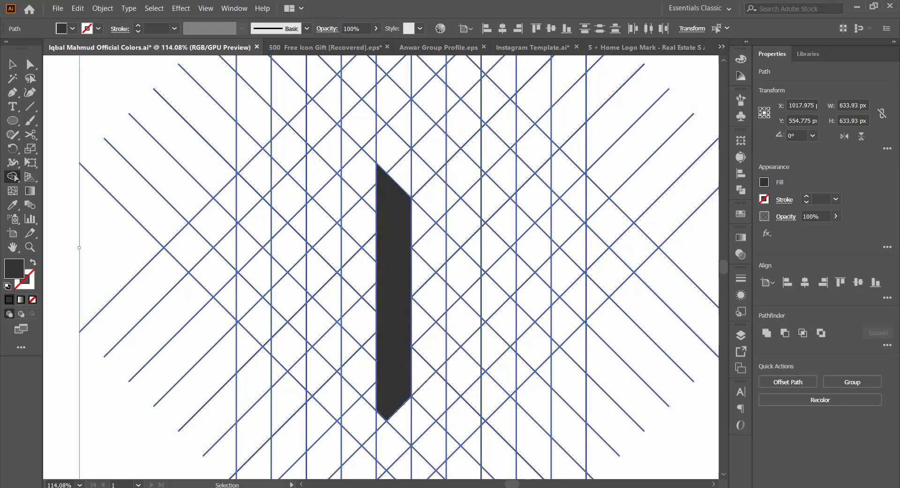
{"action": "key", "text": "ctrl+z"}
{"action": "key", "text": "ctrl+z"}
{"action": "key", "text": "ctrl+z"}
{"action": "key", "text": "ctrl+z"}
{"action": "key", "text": "ctrl+z"}
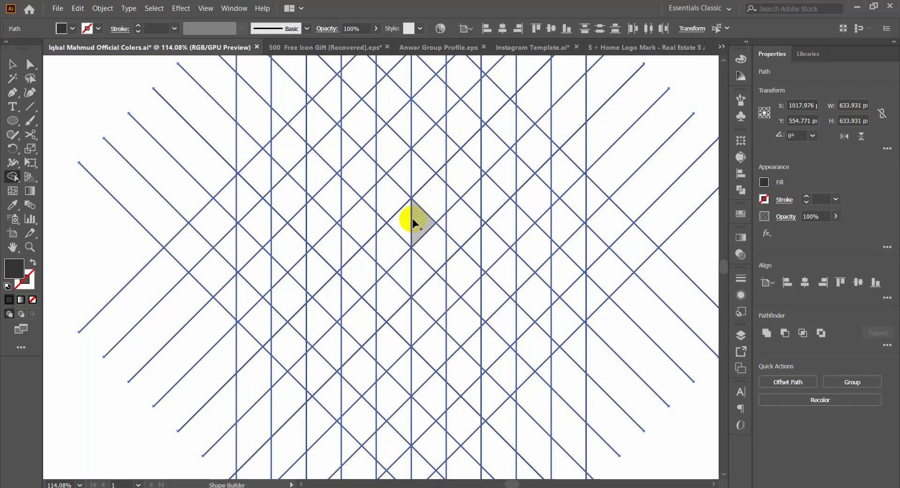
Step: Merge cells into an M-like mark with a rising left bar, a short middle tab and a descending right bar
{"action": "mouse_move", "coordinate": [414, 225]}
{"action": "left_mouse_down"}
{"action": "mouse_move", "coordinate": [361, 276]}
{"action": "mouse_move", "coordinate": [381, 269]}
{"action": "mouse_move", "coordinate": [338, 271]}
{"action": "left_mouse_up"}
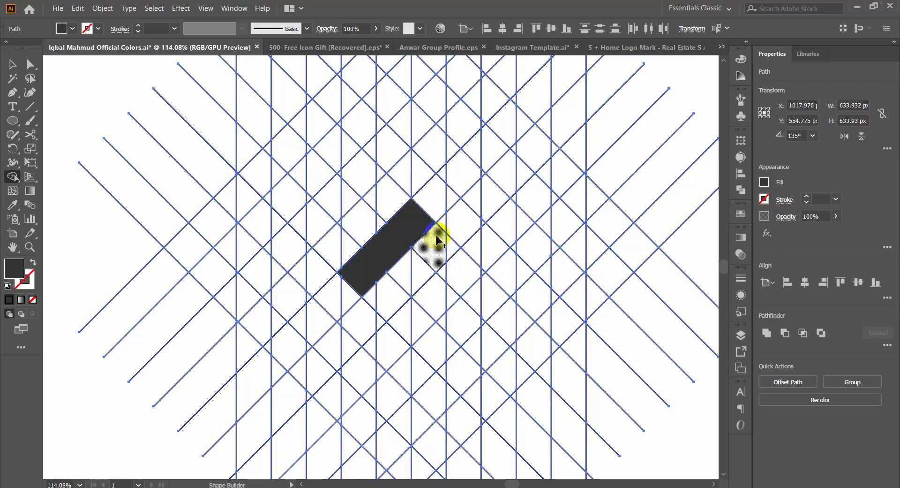
{"action": "left_click", "coordinate": [435, 240]}
{"action": "mouse_move", "coordinate": [461, 219]}
{"action": "left_mouse_down"}
{"action": "mouse_move", "coordinate": [443, 224]}
{"action": "mouse_move", "coordinate": [469, 233]}
{"action": "mouse_move", "coordinate": [489, 259]}
{"action": "mouse_move", "coordinate": [499, 248]}
{"action": "mouse_move", "coordinate": [510, 266]}
{"action": "mouse_move", "coordinate": [492, 284]}
{"action": "mouse_move", "coordinate": [521, 269]}
{"action": "left_mouse_up"}
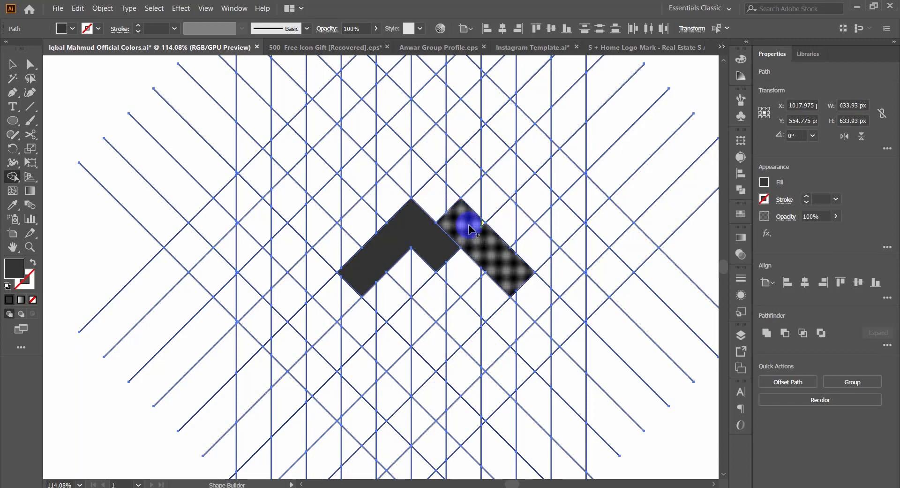
{"action": "left_click_drag", "start_coordinate": [484, 224], "coordinate": [446, 275]}
Step: Try merging more cells below the M-like mark, and undo all its shapes back to the bare grid
{"action": "scroll", "coordinate": [446, 274], "scroll_direction": "up", "scroll_amount": 3}
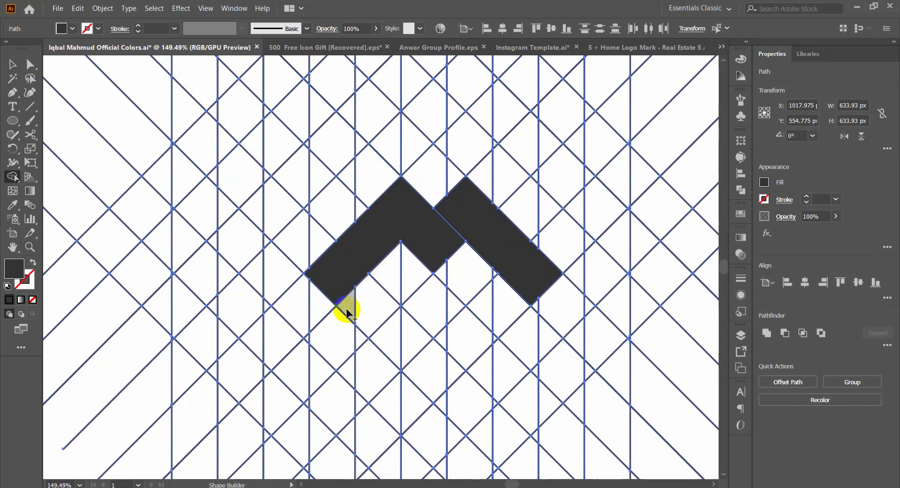
{"action": "mouse_move", "coordinate": [345, 308]}
{"action": "left_mouse_down"}
{"action": "mouse_move", "coordinate": [365, 302]}
{"action": "mouse_move", "coordinate": [436, 380]}
{"action": "mouse_move", "coordinate": [500, 315]}
{"action": "mouse_move", "coordinate": [500, 290]}
{"action": "mouse_move", "coordinate": [442, 343]}
{"action": "mouse_move", "coordinate": [510, 330]}
{"action": "mouse_move", "coordinate": [500, 328]}
{"action": "mouse_move", "coordinate": [482, 351]}
{"action": "mouse_move", "coordinate": [374, 336]}
{"action": "left_mouse_up"}
{"action": "left_click_drag", "start_coordinate": [457, 283], "coordinate": [583, 382]}
{"action": "key", "text": "ctrl+z"}
{"action": "key", "text": "ctrl+z"}
{"action": "key", "text": "ctrl+z"}
{"action": "key", "text": "ctrl+z"}
{"action": "key", "text": "ctrl+z"}
{"action": "key", "text": "ctrl+z"}
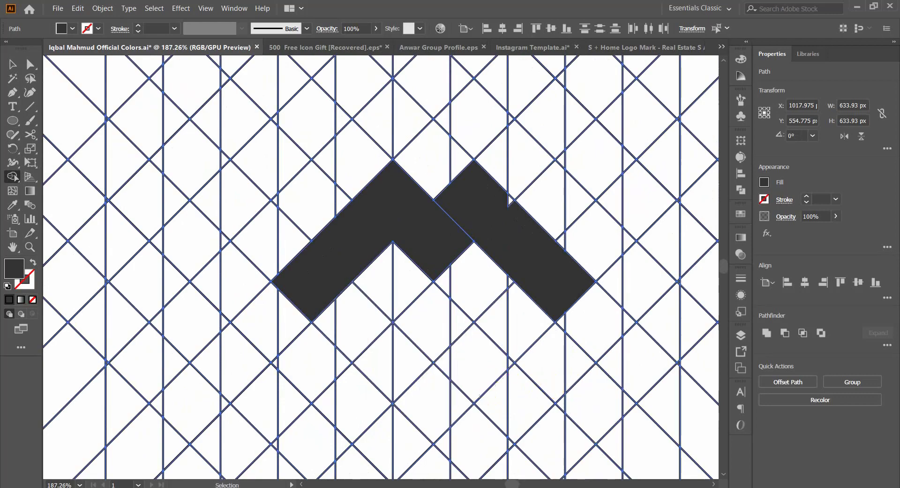
{"action": "key", "text": "ctrl+z"}
{"action": "key", "text": "ctrl+z"}
{"action": "key", "text": "ctrl+z"}
{"action": "key", "text": "ctrl+z"}
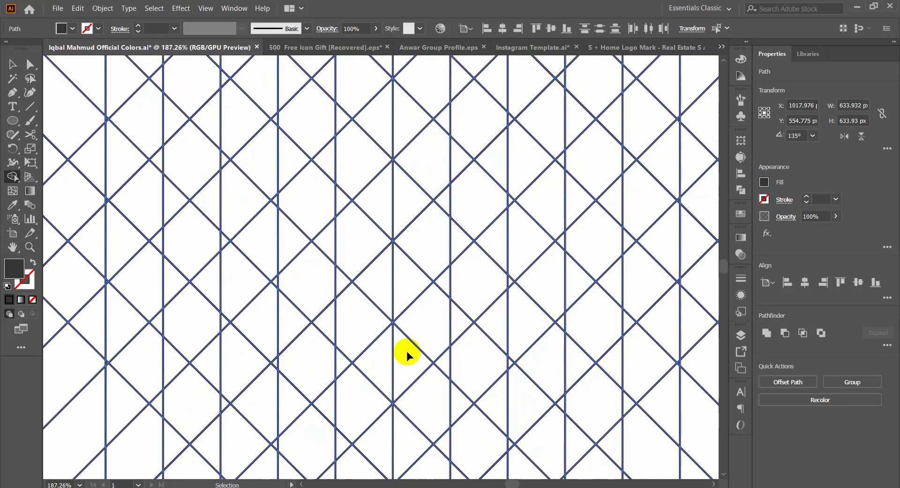
Step: Merge the cells beside the grid's centre line into a short upright parallelogram, discarding the first merge attempt
{"action": "scroll", "coordinate": [423, 244], "scroll_direction": "down", "scroll_amount": 1}
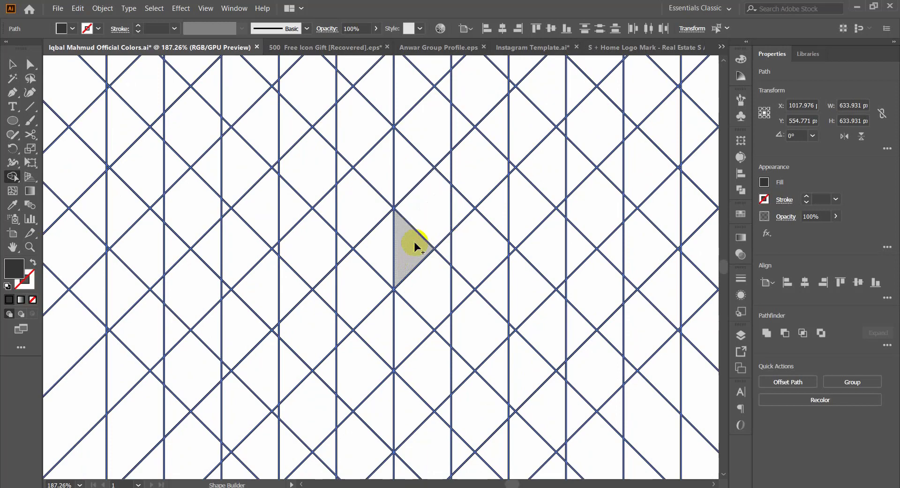
{"action": "mouse_move", "coordinate": [413, 248]}
{"action": "left_mouse_down"}
{"action": "mouse_move", "coordinate": [432, 201]}
{"action": "mouse_move", "coordinate": [431, 211]}
{"action": "mouse_move", "coordinate": [367, 136]}
{"action": "mouse_move", "coordinate": [243, 225]}
{"action": "mouse_move", "coordinate": [352, 365]}
{"action": "mouse_move", "coordinate": [445, 366]}
{"action": "mouse_move", "coordinate": [398, 410]}
{"action": "left_mouse_up"}
{"action": "key", "text": "ctrl+z"}
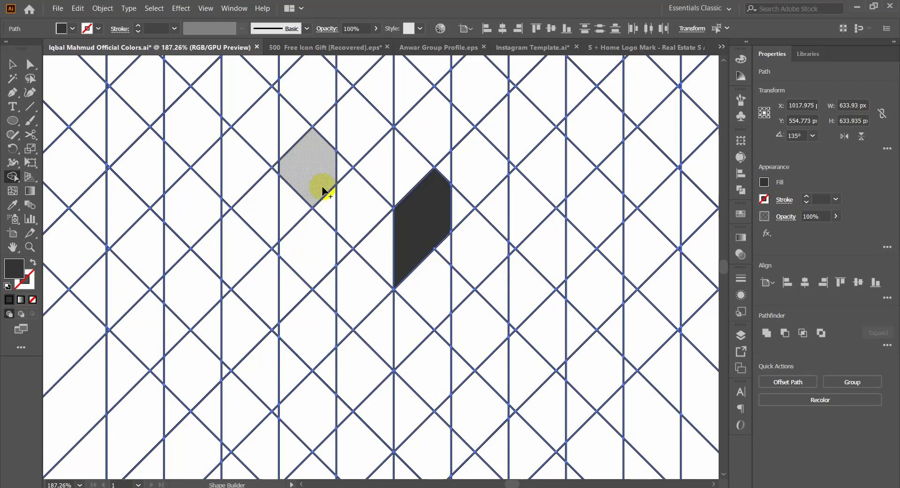
Step: Try merging a long descending bar with a rising end below the upright parallelogram, and undo all the shapes back to the bare grid
{"action": "mouse_move", "coordinate": [220, 246]}
{"action": "left_mouse_down"}
{"action": "mouse_move", "coordinate": [300, 312]}
{"action": "mouse_move", "coordinate": [348, 316]}
{"action": "left_mouse_up"}
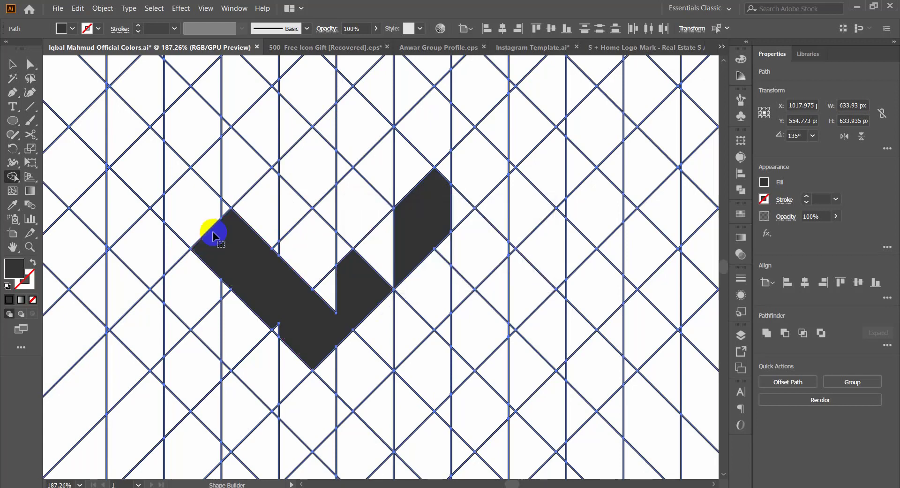
{"action": "key", "text": "ctrl+z"}
{"action": "mouse_move", "coordinate": [218, 236]}
{"action": "left_mouse_down"}
{"action": "mouse_move", "coordinate": [349, 360]}
{"action": "mouse_move", "coordinate": [384, 347]}
{"action": "left_mouse_up"}
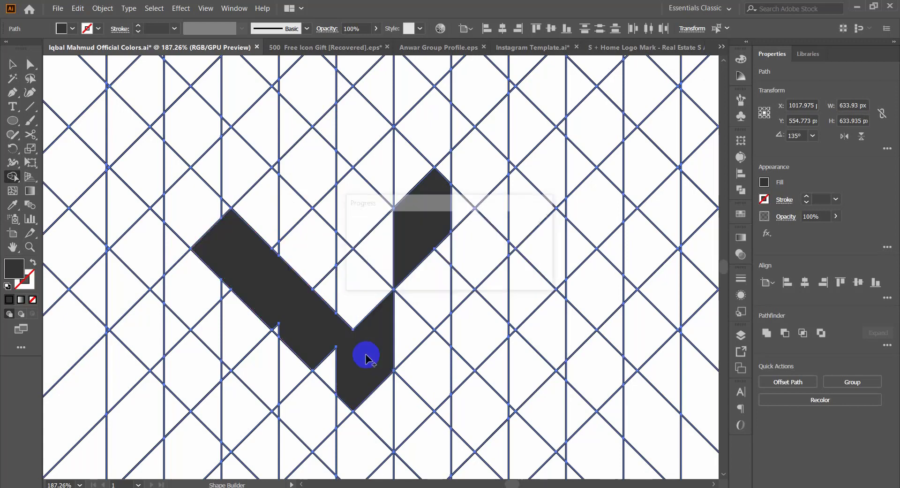
{"action": "key", "text": "ctrl+z"}
{"action": "key", "text": "ctrl+z"}
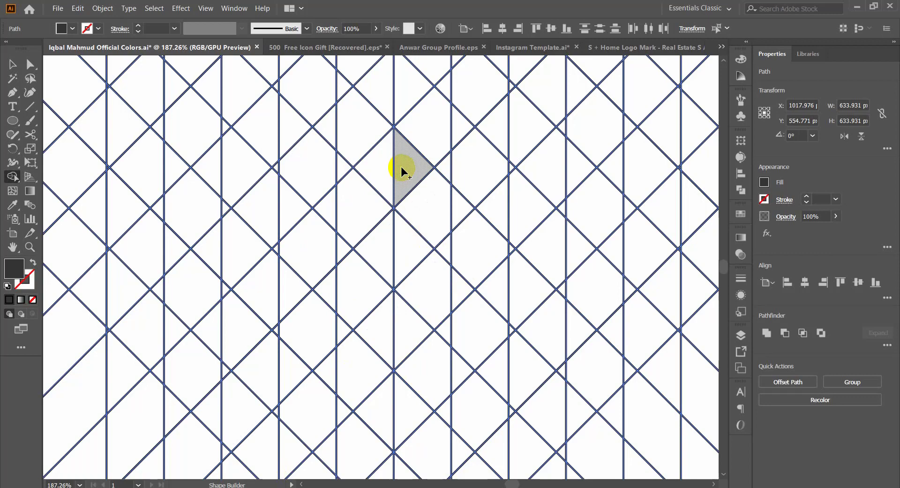
Step: Merge cells into an open diamond-shaped C-like mark with a short upturned lower end and a triangular tip
{"action": "mouse_move", "coordinate": [402, 168]}
{"action": "left_mouse_down"}
{"action": "mouse_move", "coordinate": [337, 131]}
{"action": "mouse_move", "coordinate": [312, 100]}
{"action": "mouse_move", "coordinate": [342, 95]}
{"action": "mouse_move", "coordinate": [255, 124]}
{"action": "mouse_move", "coordinate": [209, 177]}
{"action": "left_mouse_up"}
{"action": "left_click_drag", "start_coordinate": [270, 118], "coordinate": [280, 86]}
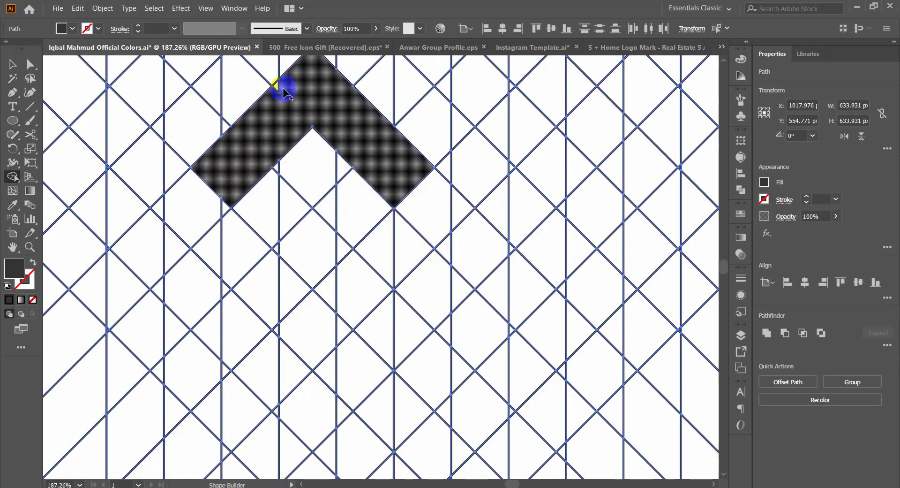
{"action": "mouse_move", "coordinate": [242, 157]}
{"action": "left_mouse_down"}
{"action": "mouse_move", "coordinate": [196, 216]}
{"action": "mouse_move", "coordinate": [160, 211]}
{"action": "mouse_move", "coordinate": [204, 214]}
{"action": "mouse_move", "coordinate": [231, 202]}
{"action": "mouse_move", "coordinate": [202, 227]}
{"action": "mouse_move", "coordinate": [255, 262]}
{"action": "mouse_move", "coordinate": [295, 311]}
{"action": "left_mouse_up"}
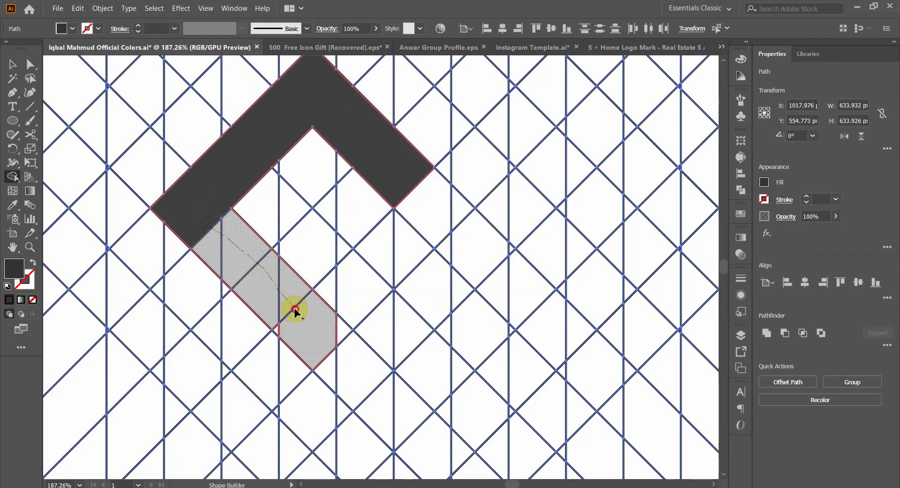
{"action": "mouse_move", "coordinate": [318, 345]}
{"action": "left_mouse_down"}
{"action": "mouse_move", "coordinate": [277, 322]}
{"action": "mouse_move", "coordinate": [279, 331]}
{"action": "mouse_move", "coordinate": [323, 333]}
{"action": "mouse_move", "coordinate": [344, 298]}
{"action": "left_mouse_up"}
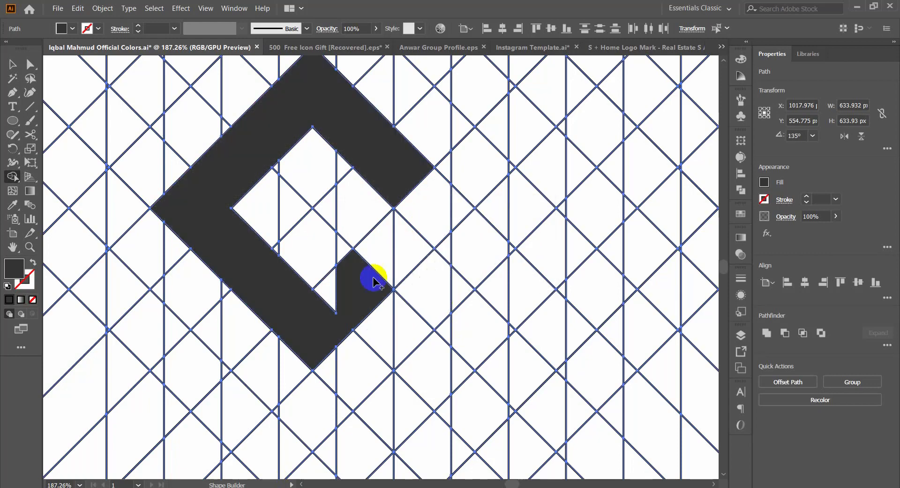
{"action": "left_click_drag", "start_coordinate": [378, 244], "coordinate": [365, 279]}
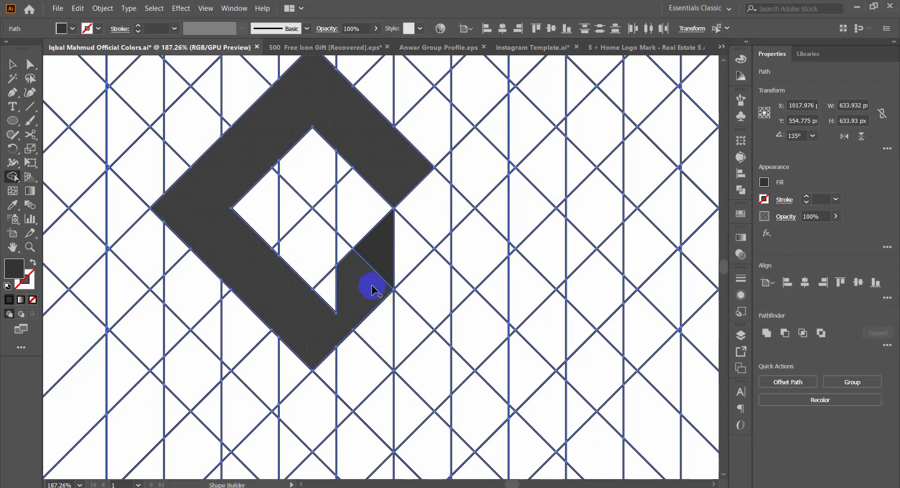
Step: Undo all the merged shapes of the diamond-shaped C-like mark back to the bare grid
{"action": "key", "text": "ctrl+z"}
{"action": "key", "text": "ctrl+z"}
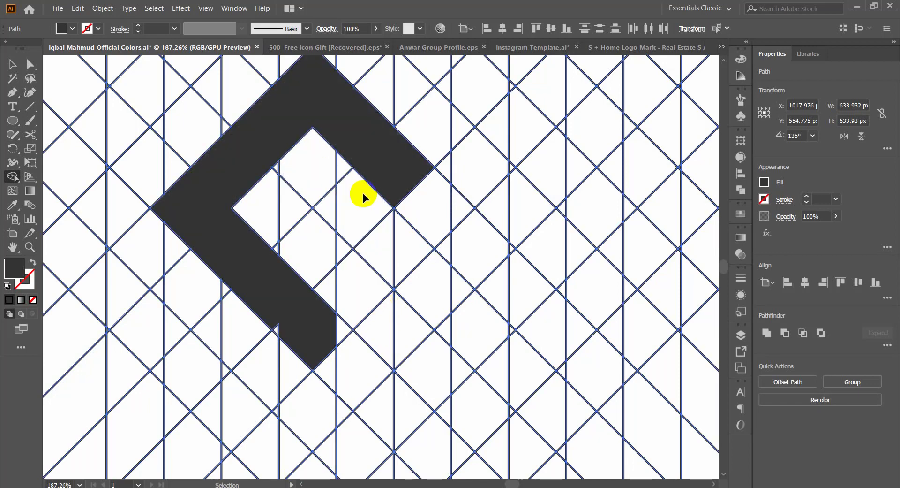
{"action": "key", "text": "ctrl+z"}
{"action": "key", "text": "ctrl+z"}
{"action": "key", "text": "ctrl+z"}
{"action": "key", "text": "ctrl+z"}
{"action": "key", "text": "ctrl+z"}
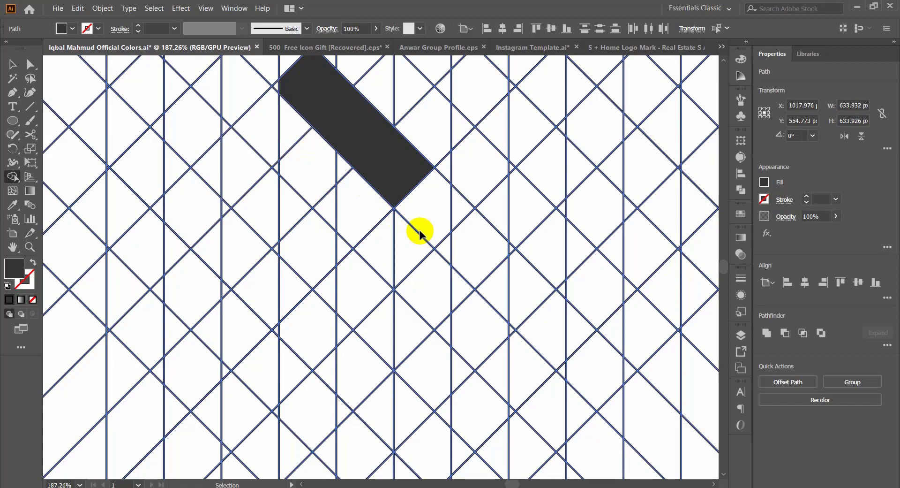
{"action": "left_click_drag", "start_coordinate": [430, 228], "coordinate": [336, 296]}
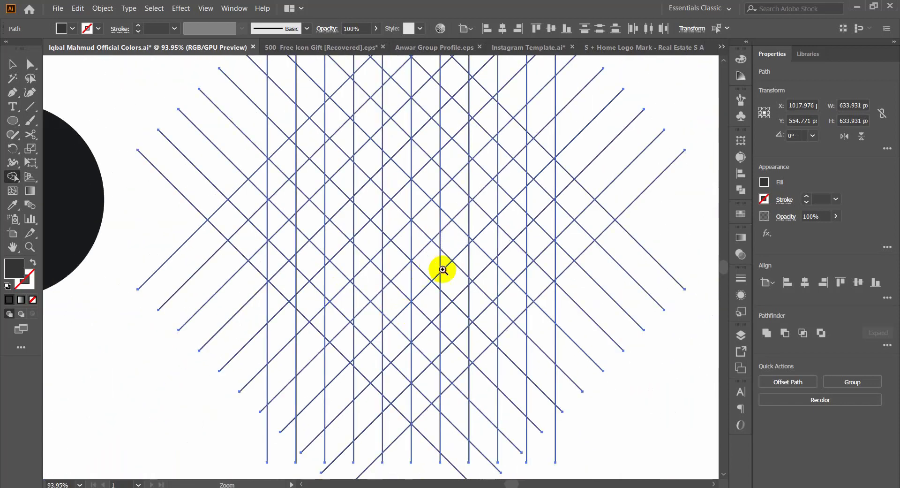
{"action": "left_click_drag", "start_coordinate": [442, 269], "coordinate": [464, 315]}
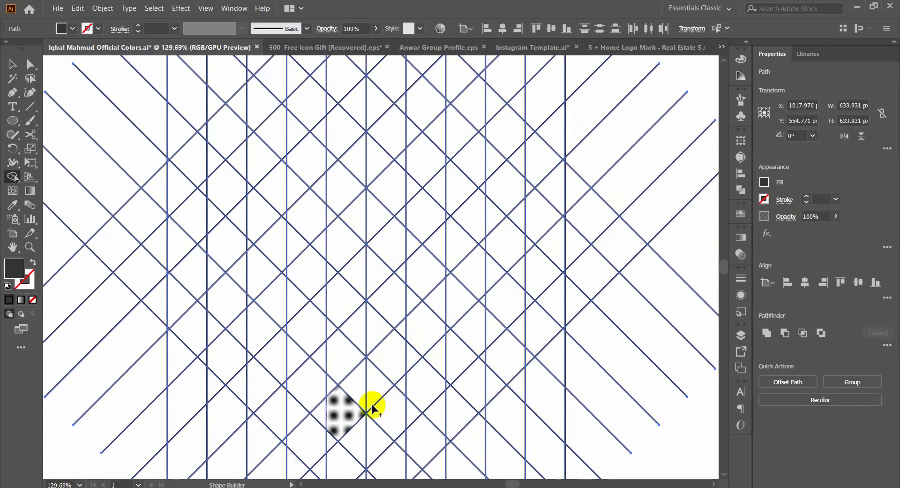
{"action": "scroll", "coordinate": [407, 337], "scroll_direction": "up", "scroll_amount": 2}
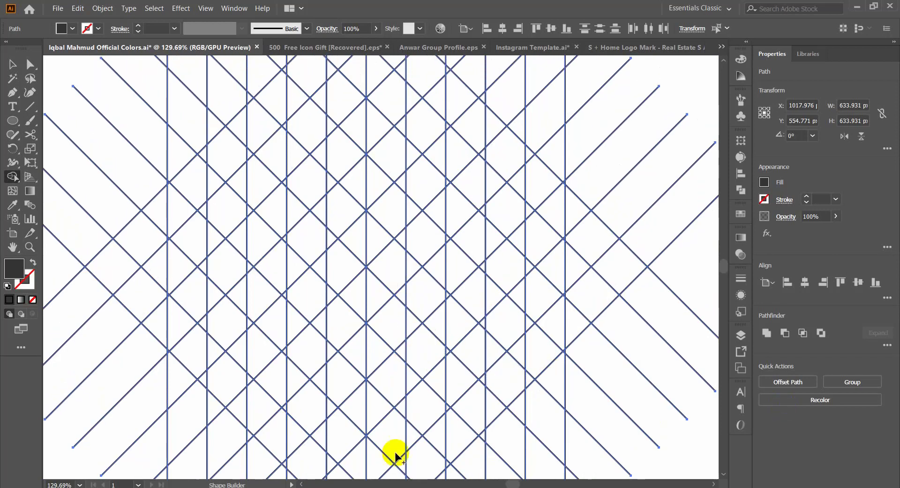
{"action": "scroll", "coordinate": [368, 319], "scroll_direction": "up", "scroll_amount": 3}
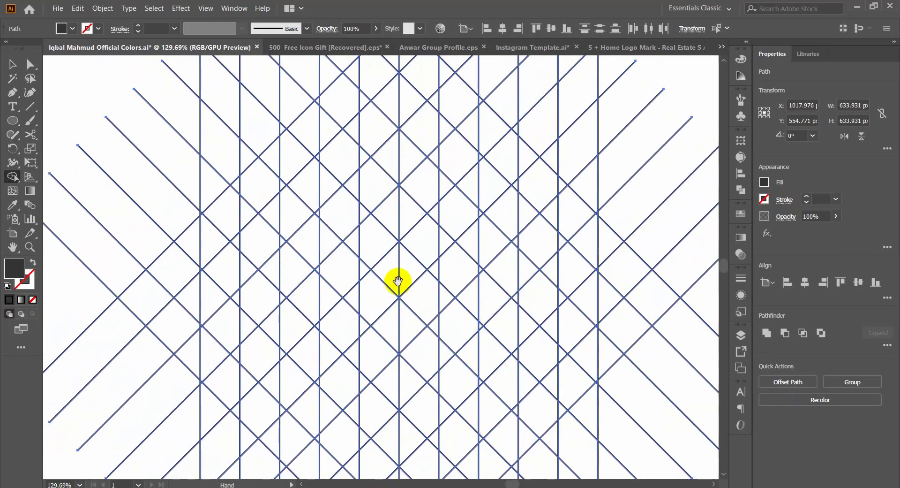
{"action": "scroll", "coordinate": [403, 281], "scroll_direction": "down", "scroll_amount": 5}
{"action": "scroll", "coordinate": [289, 307], "scroll_direction": "down", "scroll_amount": 5}
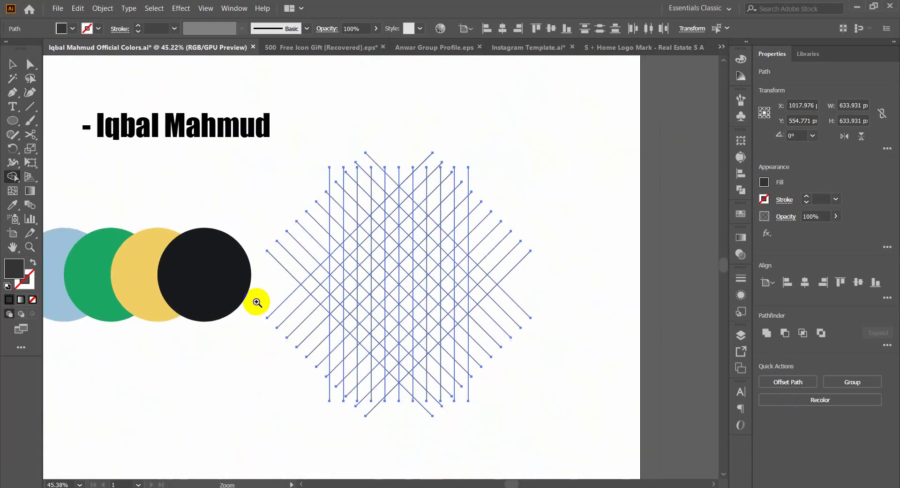
{"action": "scroll", "coordinate": [413, 299], "scroll_direction": "down", "scroll_amount": 2}
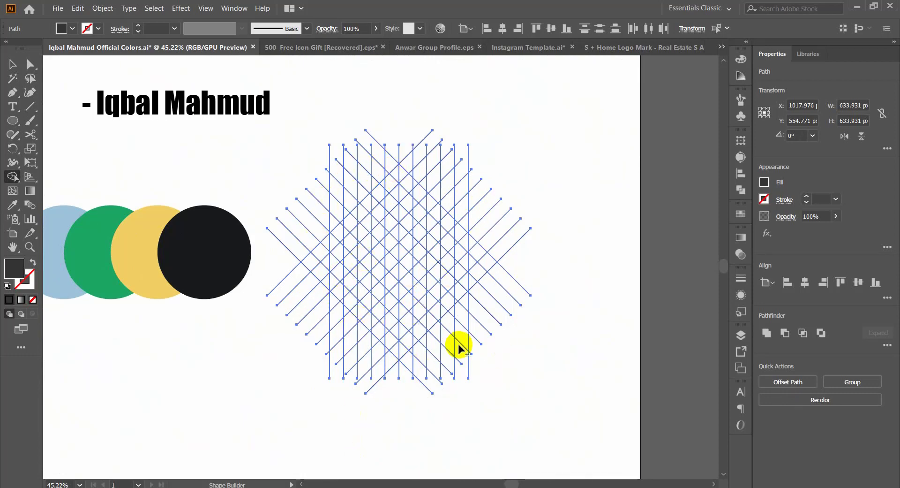
Step: Merge cells near the grid's centre into a short rising bar and a long descending bar with vertical ends that meets its lower end
{"action": "left_click_drag", "start_coordinate": [396, 248], "coordinate": [569, 430]}
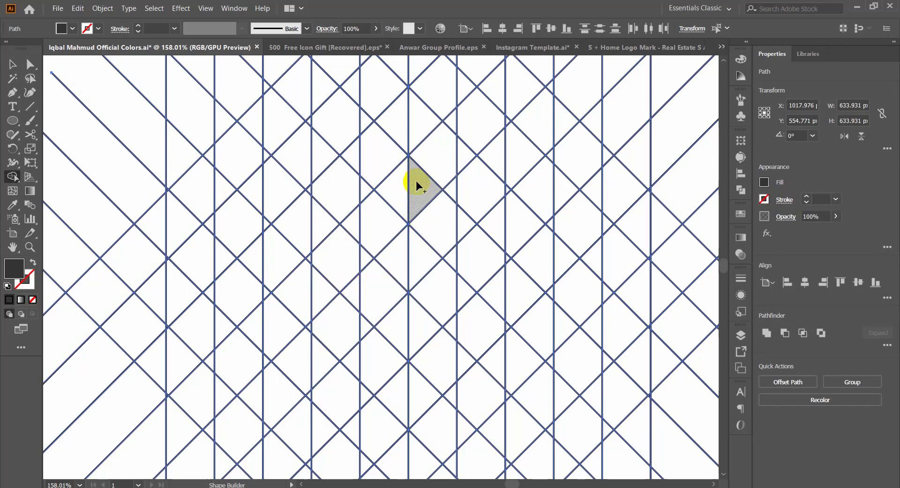
{"action": "scroll", "coordinate": [418, 186], "scroll_direction": "up", "scroll_amount": 1}
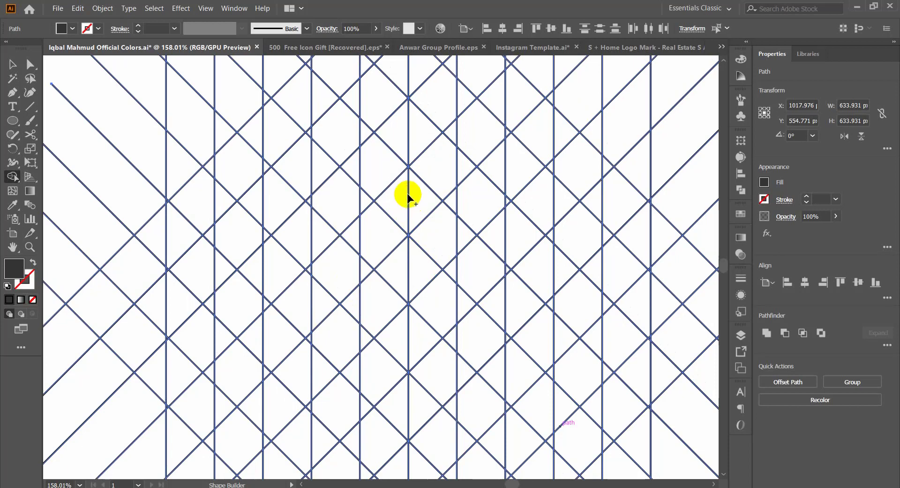
{"action": "left_click_drag", "start_coordinate": [414, 190], "coordinate": [364, 241]}
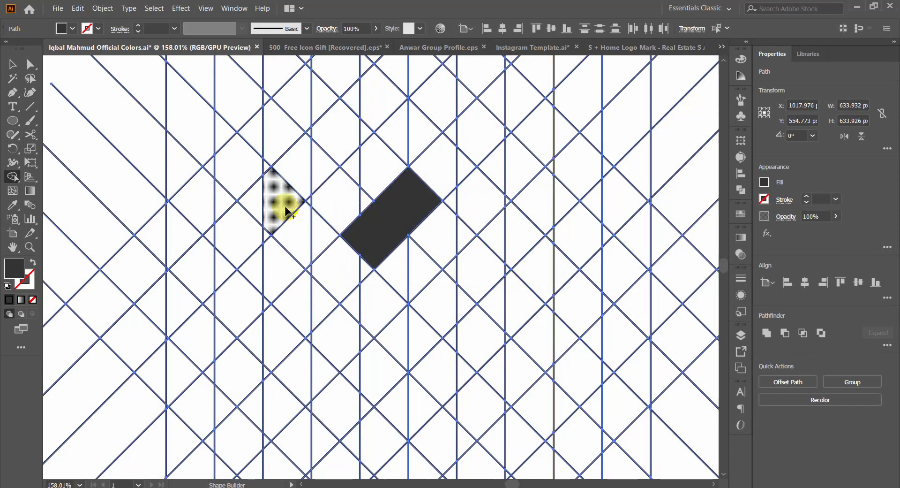
{"action": "mouse_move", "coordinate": [316, 242]}
{"action": "left_mouse_down"}
{"action": "mouse_move", "coordinate": [396, 327]}
{"action": "mouse_move", "coordinate": [368, 287]}
{"action": "left_mouse_up"}
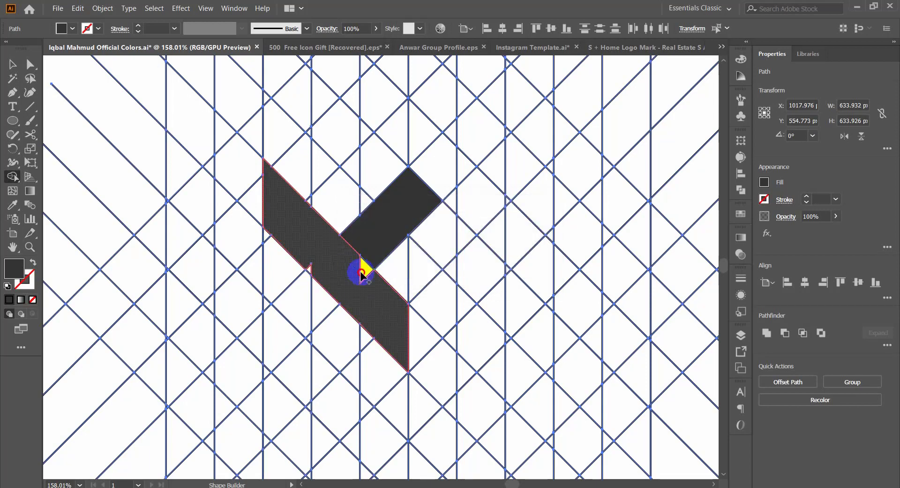
{"action": "left_click_drag", "start_coordinate": [312, 263], "coordinate": [317, 272]}
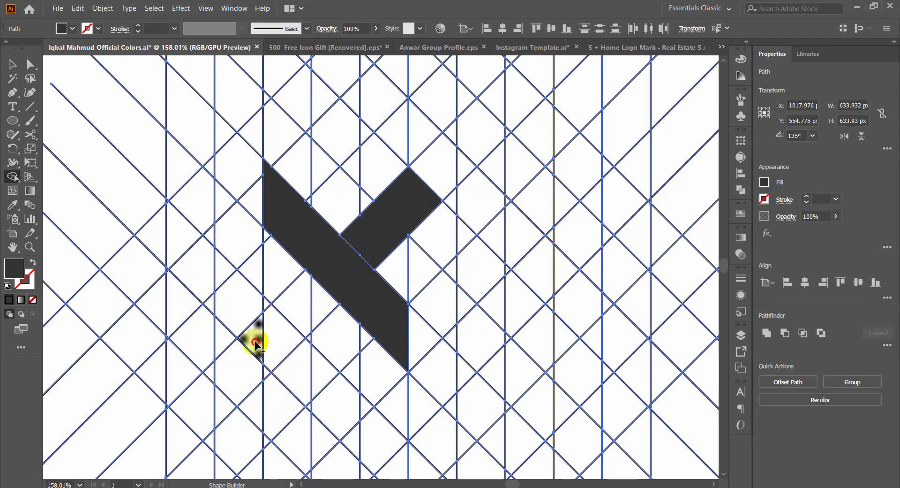
Step: Try merging a rising stub below the long descending bar to form an X-like mark, and undo it
{"action": "left_click_drag", "start_coordinate": [254, 342], "coordinate": [316, 308]}
{"action": "key", "text": "ctrl+z"}
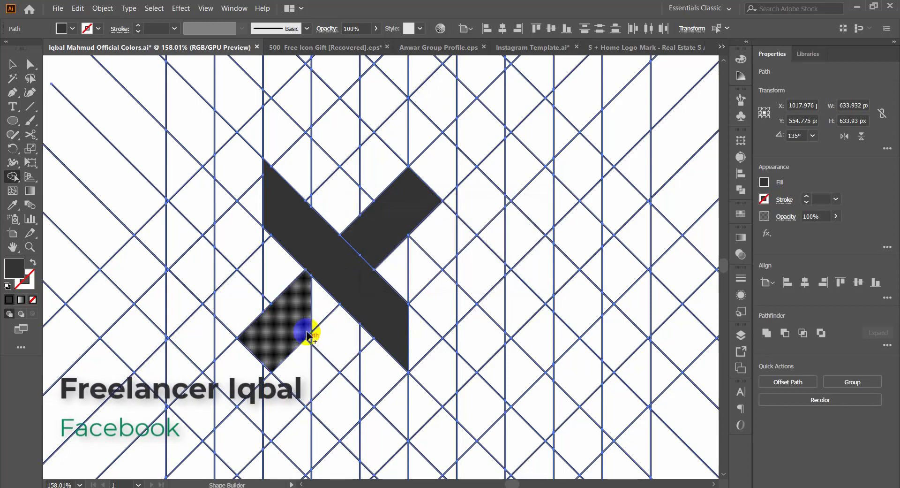
{"action": "key", "text": "ctrl+z"}
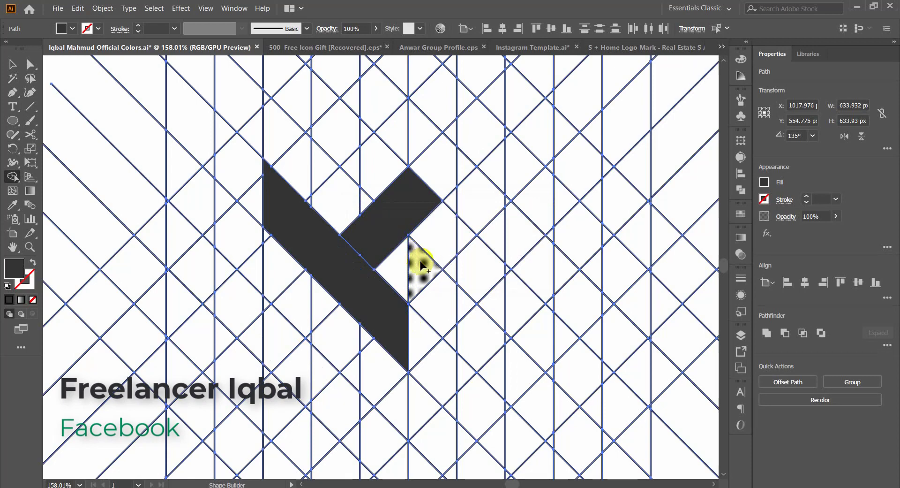
Step: Merge cells at the rising bar's upper end into a shorter descending bar with vertical ends, forming an H-like mark
{"action": "scroll", "coordinate": [372, 140], "scroll_direction": "up", "scroll_amount": 2}
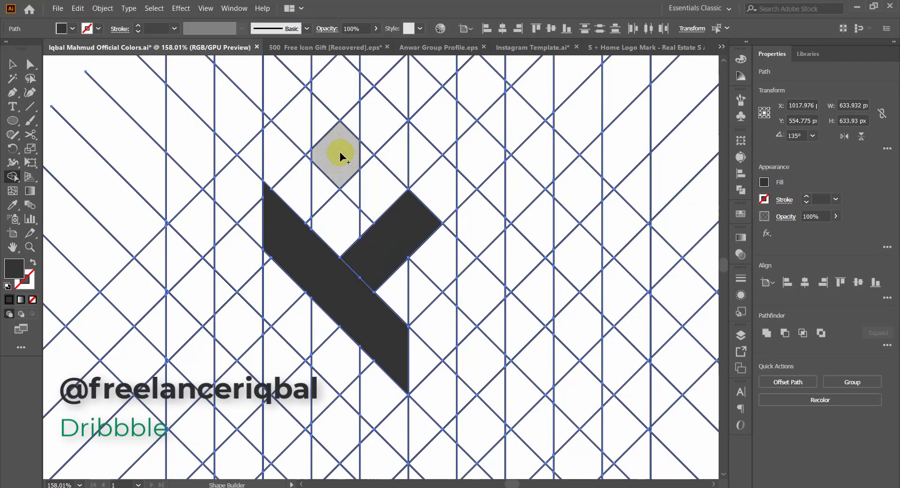
{"action": "left_click_drag", "start_coordinate": [363, 164], "coordinate": [377, 241]}
{"action": "left_click_drag", "start_coordinate": [437, 256], "coordinate": [323, 324]}
Step: Fill the small triangular cell beneath the long descending bar as a tab of the H-like mark, and deselect the grid
{"action": "scroll", "coordinate": [431, 338], "scroll_direction": "down", "scroll_amount": 1}
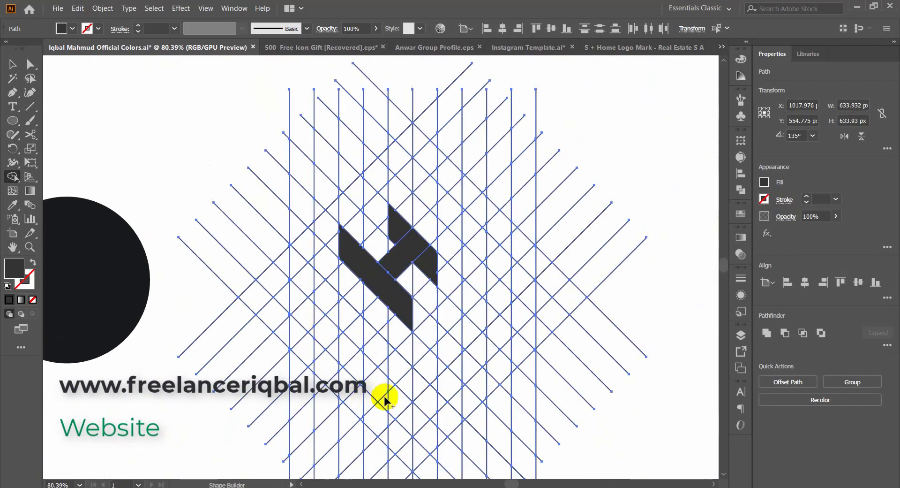
{"action": "left_click_drag", "start_coordinate": [410, 276], "coordinate": [467, 295]}
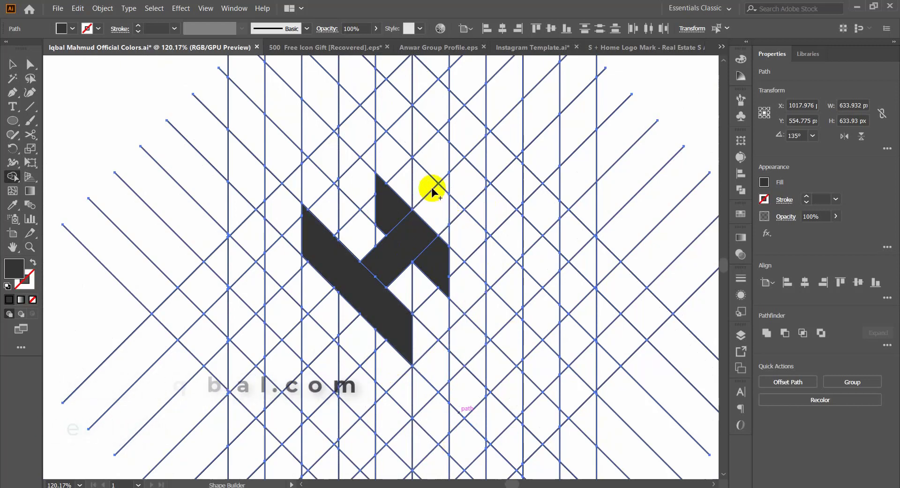
{"action": "left_click", "coordinate": [346, 315]}
{"action": "key", "text": "ctrl+space"}
{"action": "left_click_drag", "start_coordinate": [409, 279], "coordinate": [291, 327]}
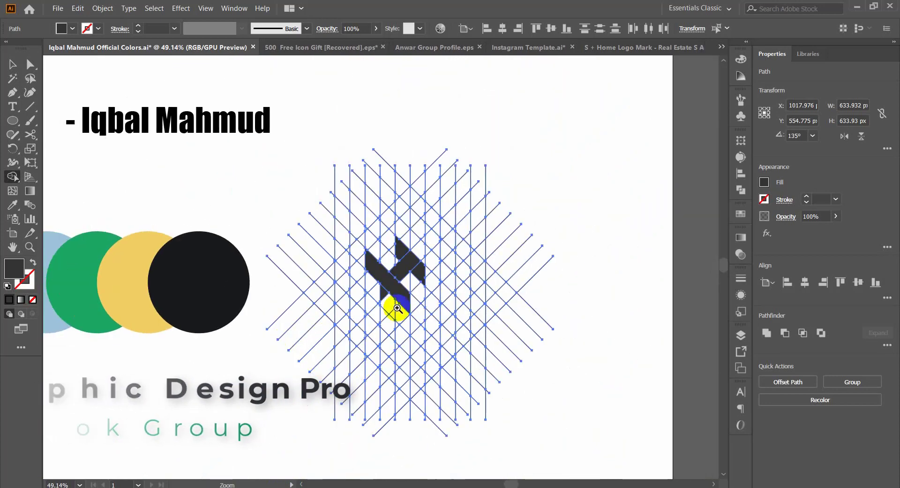
{"action": "left_click_drag", "start_coordinate": [405, 297], "coordinate": [439, 347]}
{"action": "key", "text": "space"}
{"action": "left_click_drag", "start_coordinate": [450, 289], "coordinate": [364, 308]}
{"action": "key", "text": "ctrl+space"}
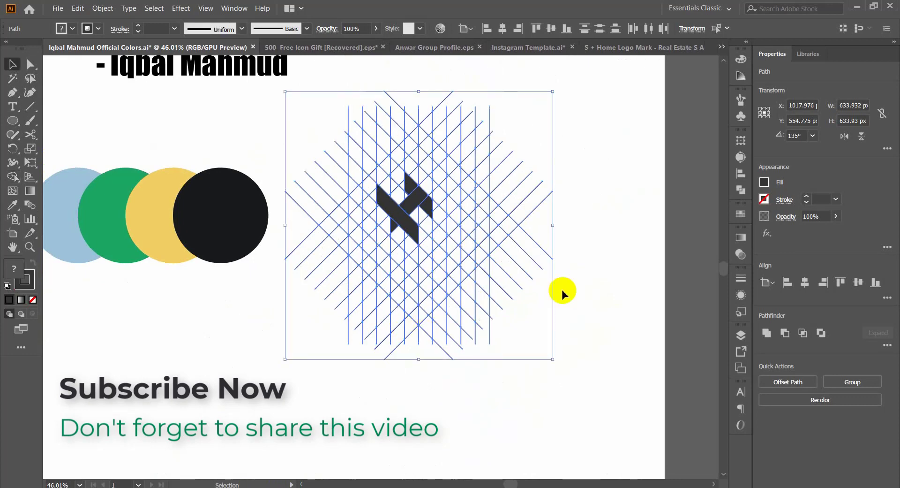
{"action": "left_click", "coordinate": [571, 271]}
Step: Select all the pieces of the H-like mark and place a copy in the blank area below the colour circles
{"action": "key", "text": "space"}
{"action": "left_click_drag", "start_coordinate": [571, 257], "coordinate": [643, 249]}
{"action": "key", "text": "ctrl+space"}
{"action": "left_click_drag", "start_coordinate": [462, 207], "coordinate": [522, 241]}
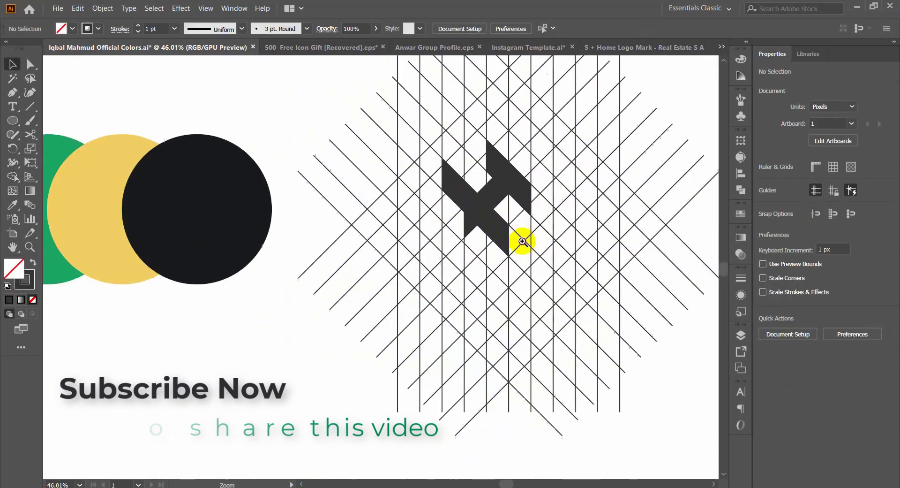
{"action": "left_click", "coordinate": [494, 229]}
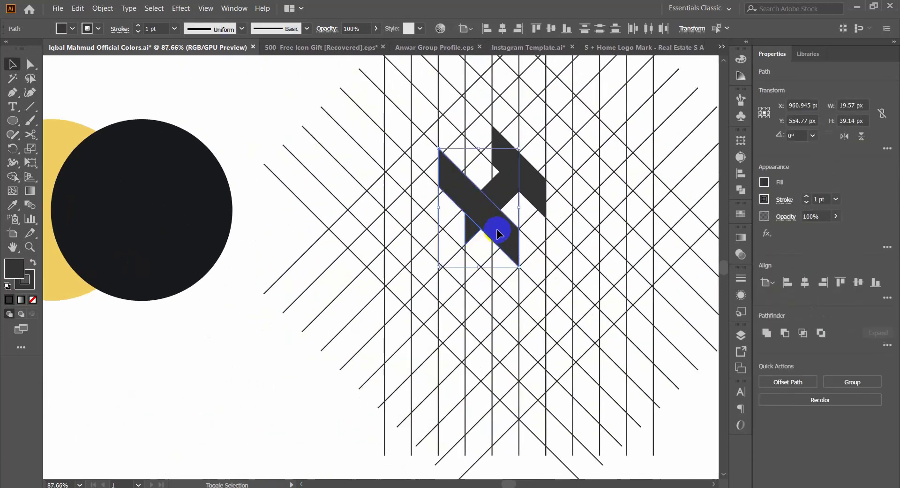
{"action": "left_click", "coordinate": [501, 153], "text": "shift"}
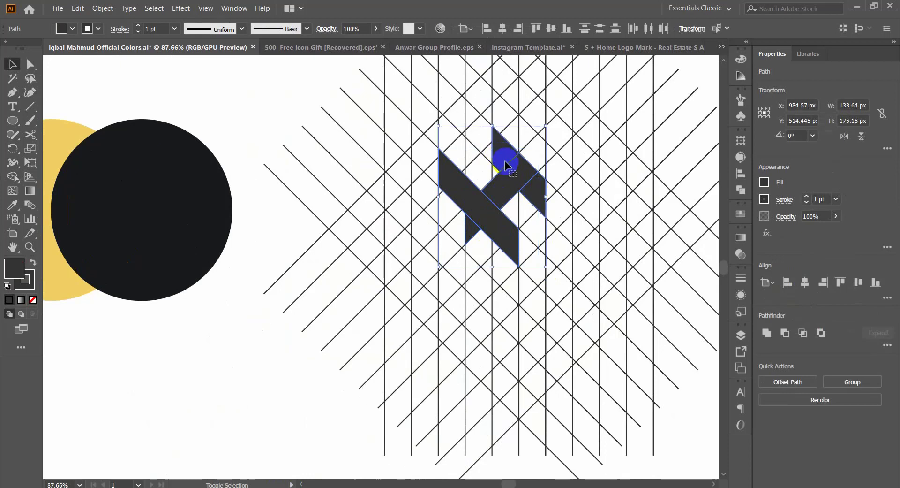
{"action": "left_click_drag", "start_coordinate": [506, 165], "coordinate": [195, 364]}
{"action": "key", "text": "space"}
{"action": "left_click_drag", "start_coordinate": [316, 339], "coordinate": [537, 221]}
{"action": "key", "text": "ctrl+space"}
Step: Set the copied H-like mark's stroke weight to 0 pt and deselect it
{"action": "left_click", "coordinate": [463, 262]}
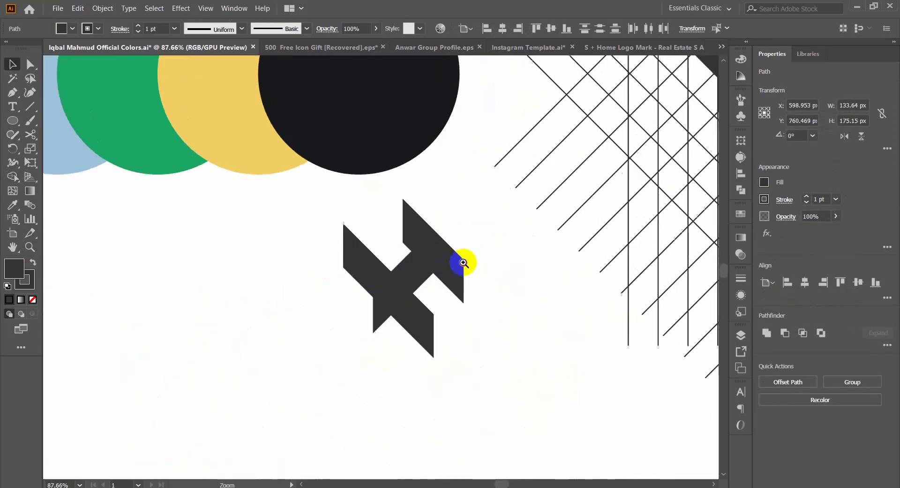
{"action": "left_click_drag", "start_coordinate": [463, 263], "coordinate": [423, 314]}
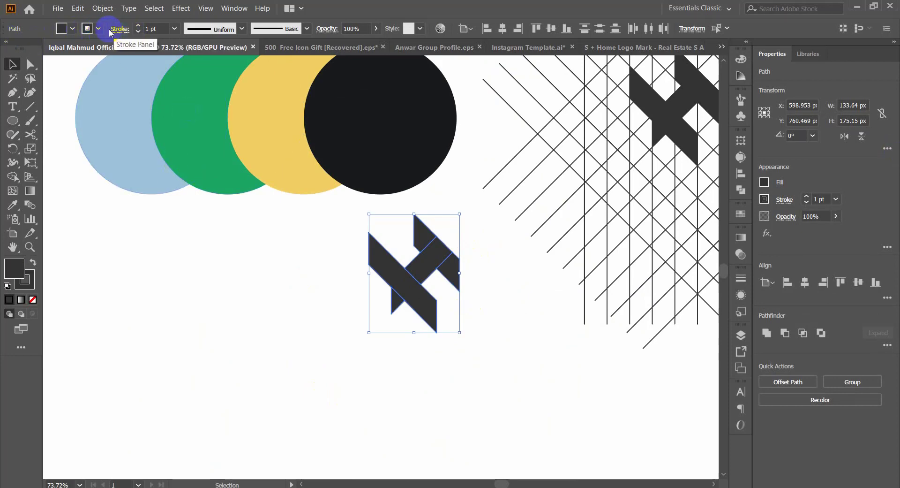
{"action": "left_click", "coordinate": [139, 33]}
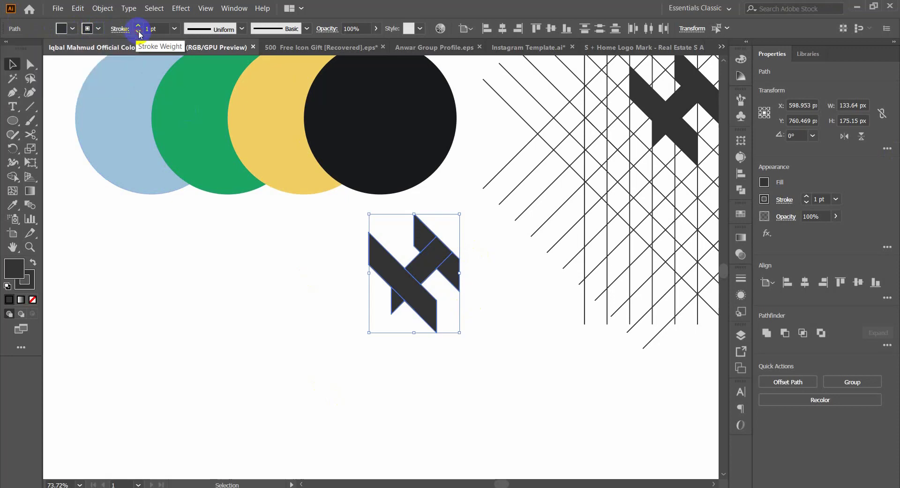
{"action": "left_click", "coordinate": [139, 32]}
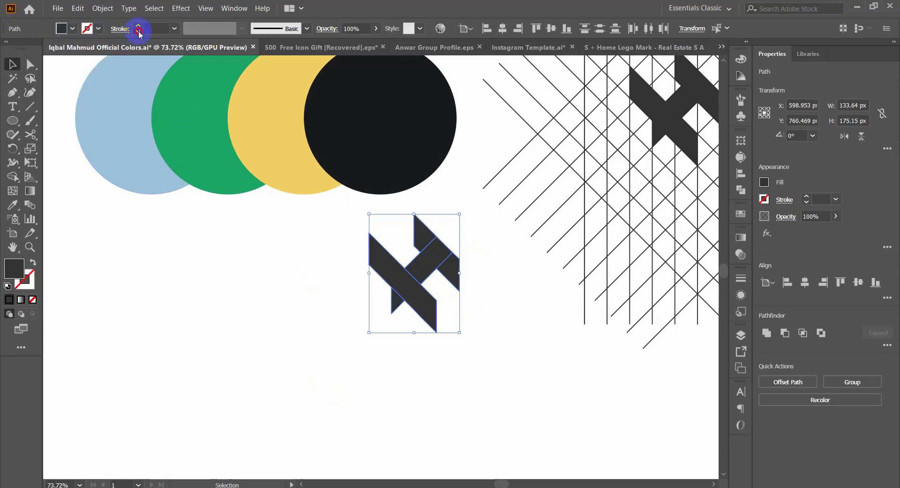
{"action": "left_click", "coordinate": [239, 304]}
{"action": "left_click_drag", "start_coordinate": [462, 227], "coordinate": [451, 297]}
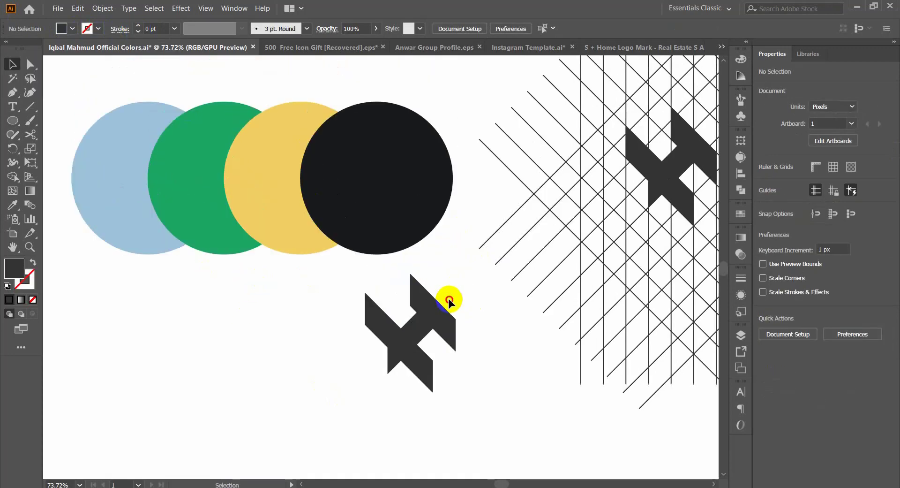
Step: Recolour the copied H-like mark with the near-black of the last colour circle and deselect it
{"action": "left_click", "coordinate": [443, 316]}
{"action": "key", "text": "i"}
{"action": "left_click", "coordinate": [394, 185]}
{"action": "key", "text": "v"}
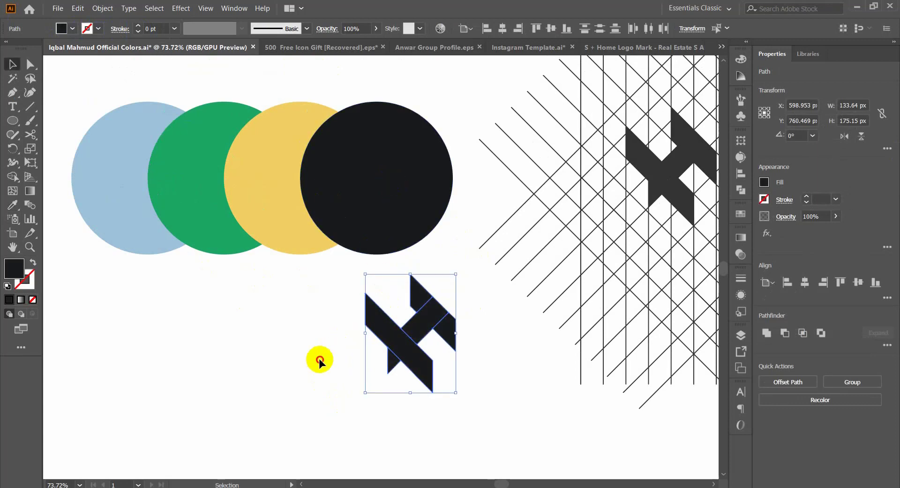
{"action": "left_click", "coordinate": [317, 358]}
Step: Draw a near-black rectangle about 322 × 220 px in the blank area below the colour circles and deselect it
{"action": "left_click_drag", "start_coordinate": [299, 327], "coordinate": [411, 277]}
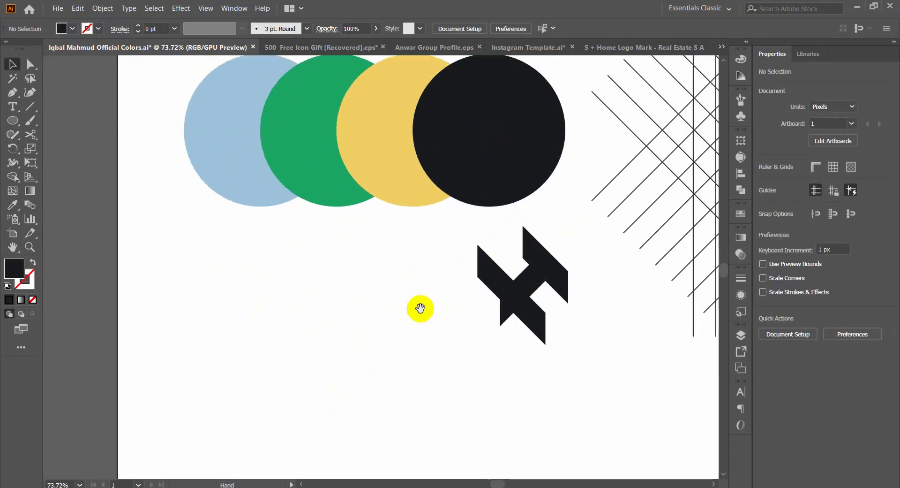
{"action": "left_click_drag", "start_coordinate": [462, 302], "coordinate": [427, 298]}
{"action": "key", "text": "m"}
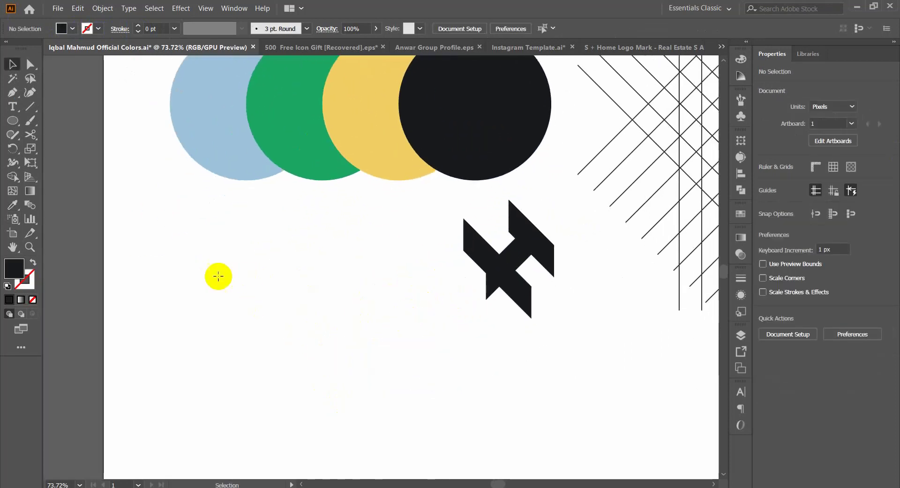
{"action": "left_click_drag", "start_coordinate": [203, 294], "coordinate": [421, 443]}
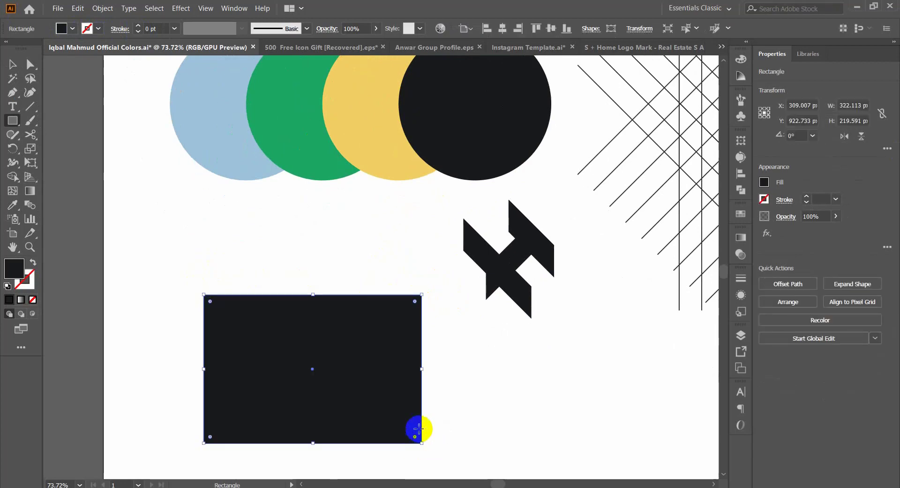
{"action": "key", "text": "v"}
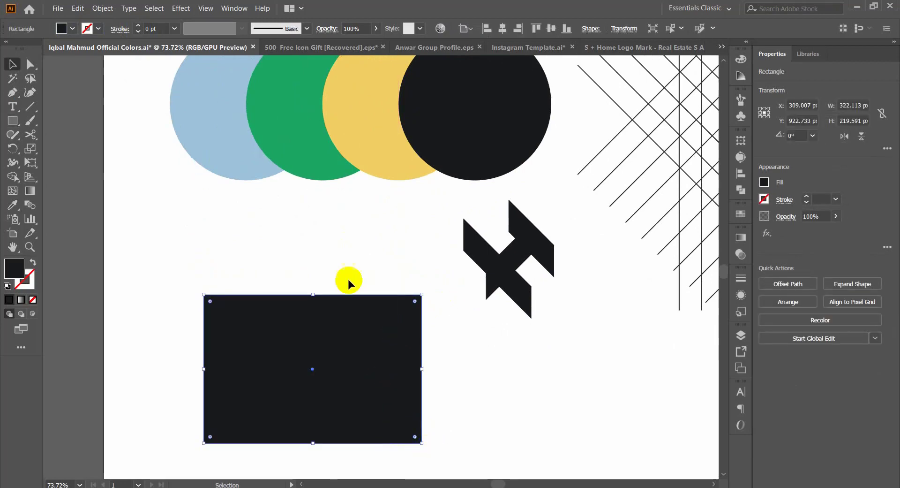
{"action": "left_click", "coordinate": [474, 374]}
Step: Move the H-like mark onto the near-black rectangle and bring it to the front
{"action": "left_click_drag", "start_coordinate": [526, 245], "coordinate": [322, 353]}
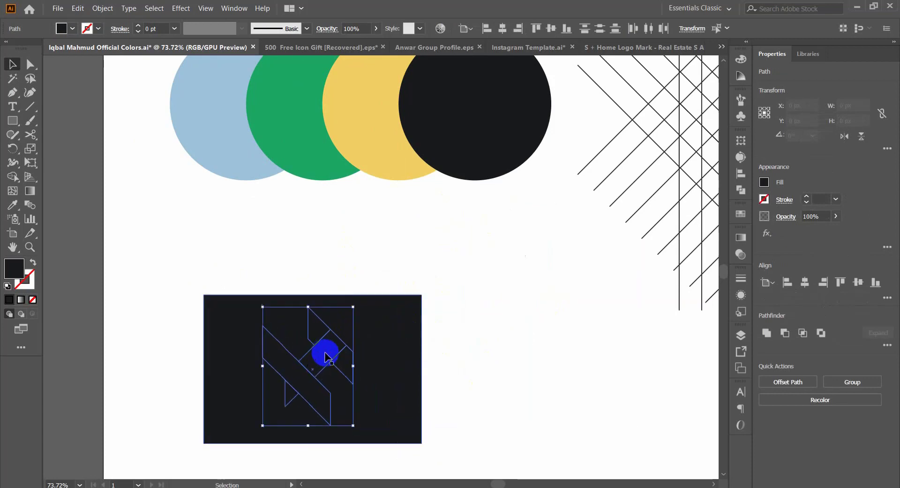
{"action": "right_click", "coordinate": [323, 353]}
{"action": "mouse_move", "coordinate": [353, 303]}
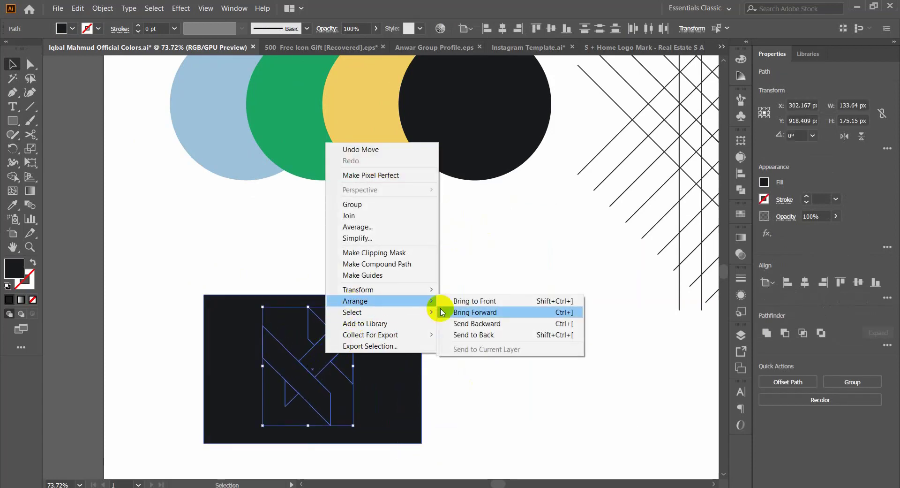
{"action": "left_click", "coordinate": [476, 300]}
Step: Recolour the H-like mark with the yellow of the third colour circle and deselect it
{"action": "key", "text": "i"}
{"action": "left_click", "coordinate": [346, 111]}
{"action": "key", "text": "v"}
{"action": "left_click", "coordinate": [463, 332]}
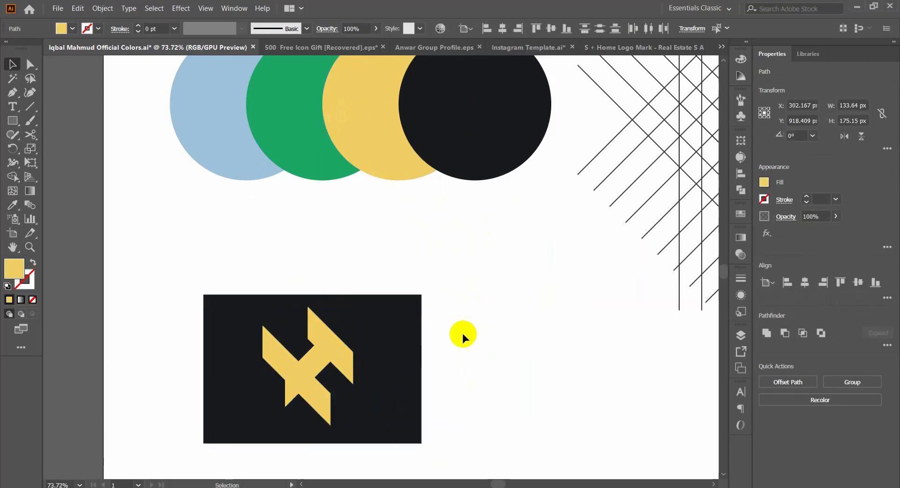
Step: Cut the rectangle together with the yellow mark, and create a new 1600 × 1200 px document
{"action": "left_click_drag", "start_coordinate": [463, 336], "coordinate": [467, 239]}
{"action": "left_click_drag", "start_coordinate": [298, 252], "coordinate": [390, 302]}
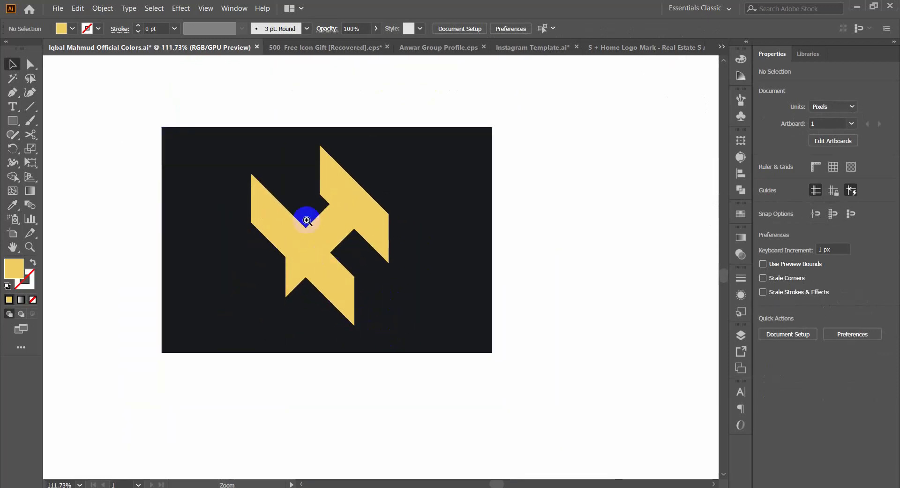
{"action": "left_click_drag", "start_coordinate": [305, 216], "coordinate": [319, 292]}
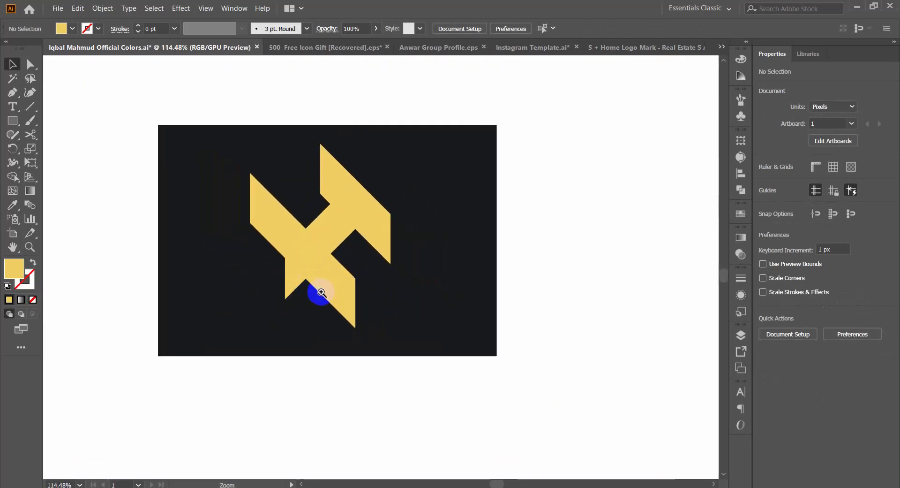
{"action": "left_click_drag", "start_coordinate": [242, 97], "coordinate": [423, 360]}
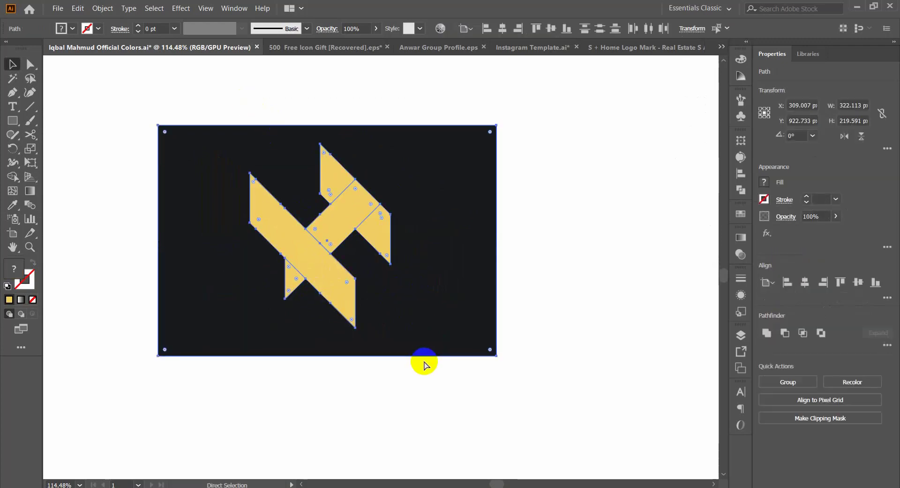
{"action": "key", "text": "Delete"}
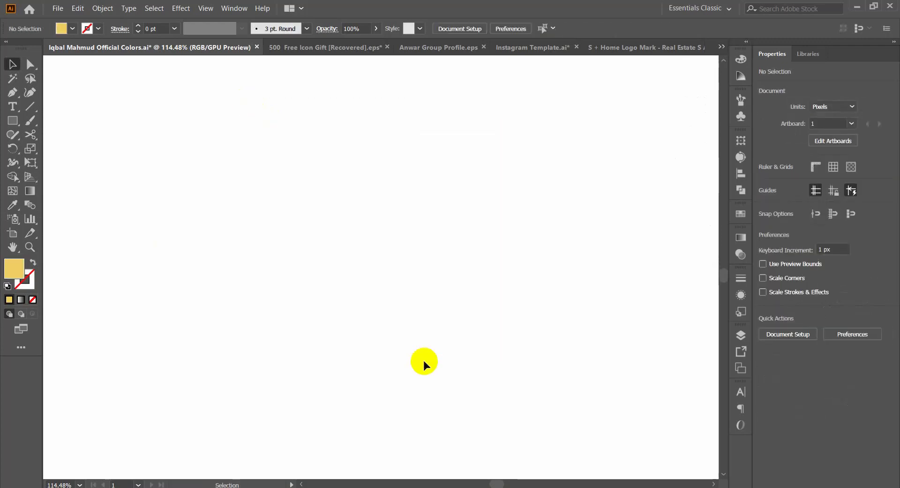
{"action": "key", "text": "ctrl+n"}
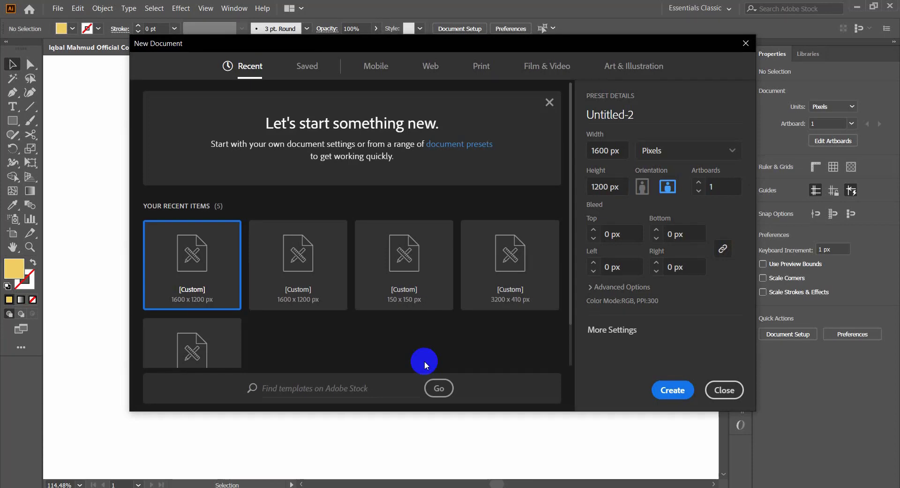
{"action": "key", "text": "Escape"}
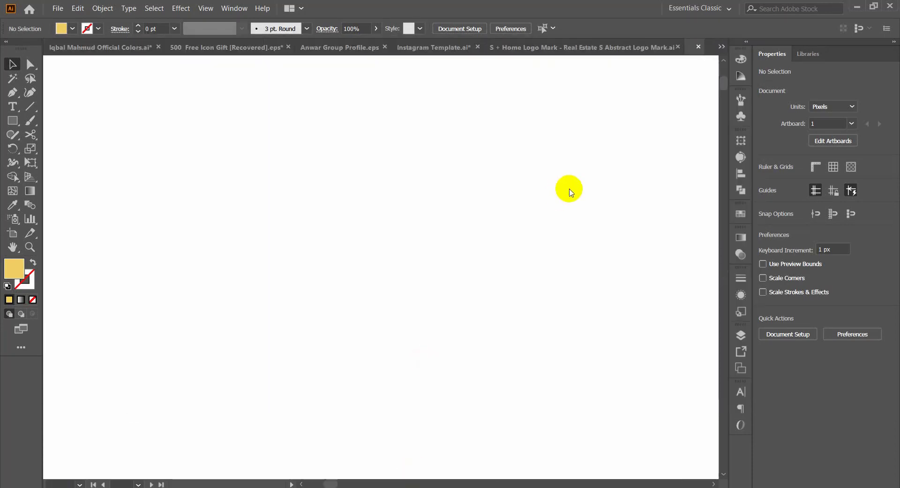
Step: Turn off Snap to Pixel in the new document and set the default stroke to none
{"action": "left_click", "coordinate": [213, 9]}
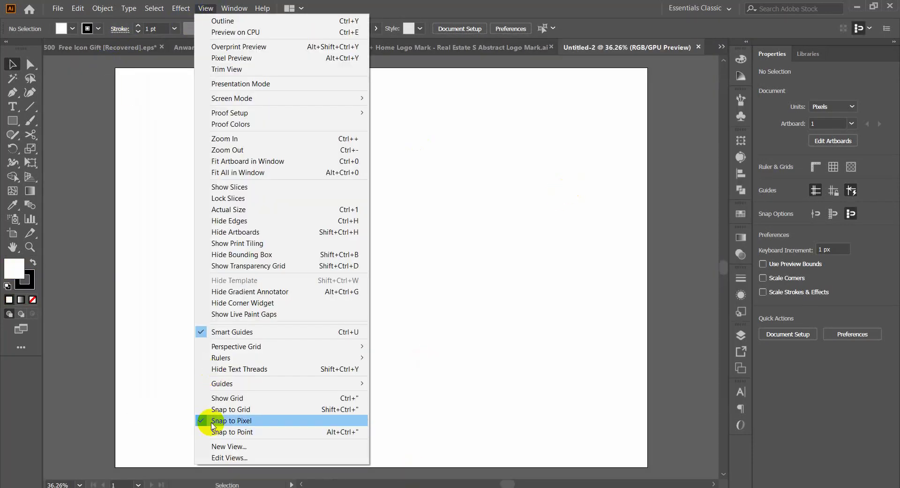
{"action": "left_click", "coordinate": [239, 421]}
{"action": "left_click", "coordinate": [99, 28]}
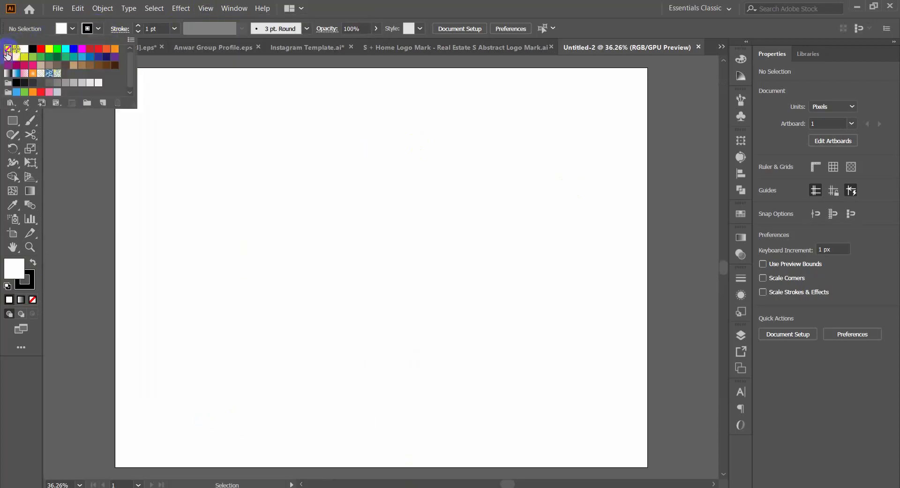
{"action": "left_click", "coordinate": [98, 29]}
Step: Paste the cut artwork and extend its dark rectangle into a locked 1600 × 1200 px background covering the artboard
{"action": "key", "text": "ctrl+v"}
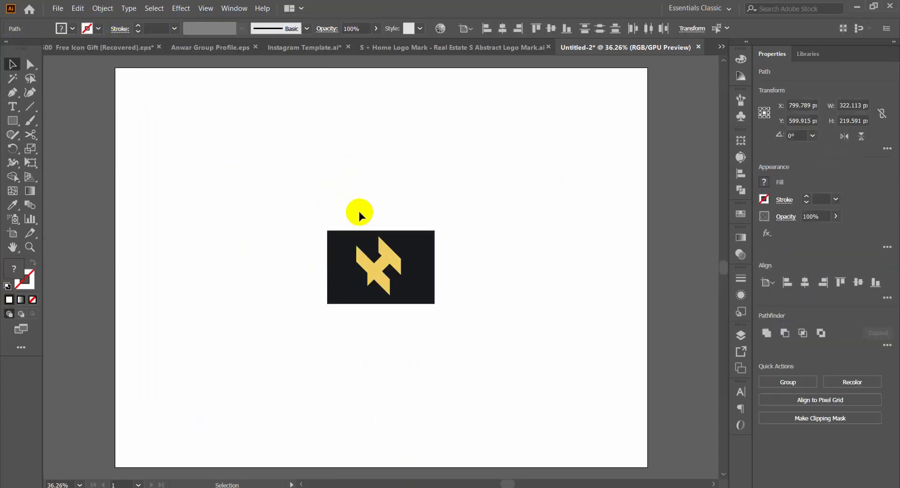
{"action": "left_click", "coordinate": [325, 239]}
{"action": "left_click", "coordinate": [326, 241]}
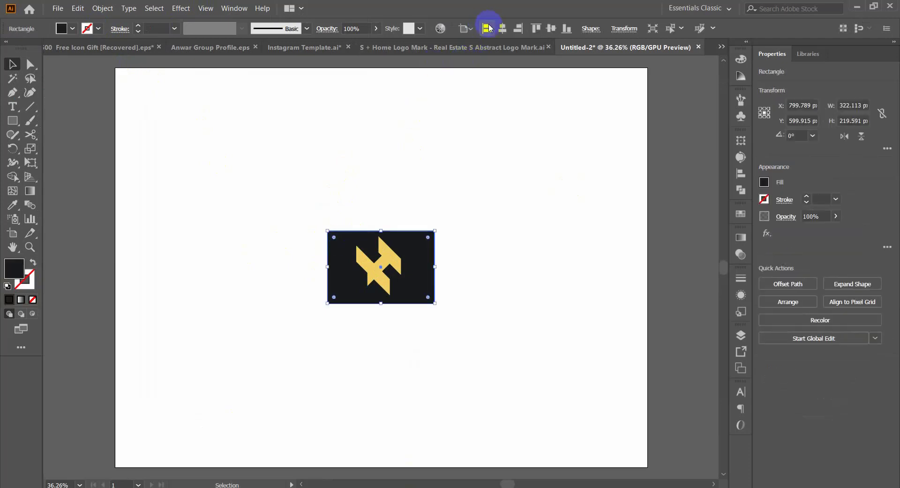
{"action": "left_click", "coordinate": [488, 28]}
{"action": "left_click", "coordinate": [540, 30]}
{"action": "left_click_drag", "start_coordinate": [222, 140], "coordinate": [647, 466]}
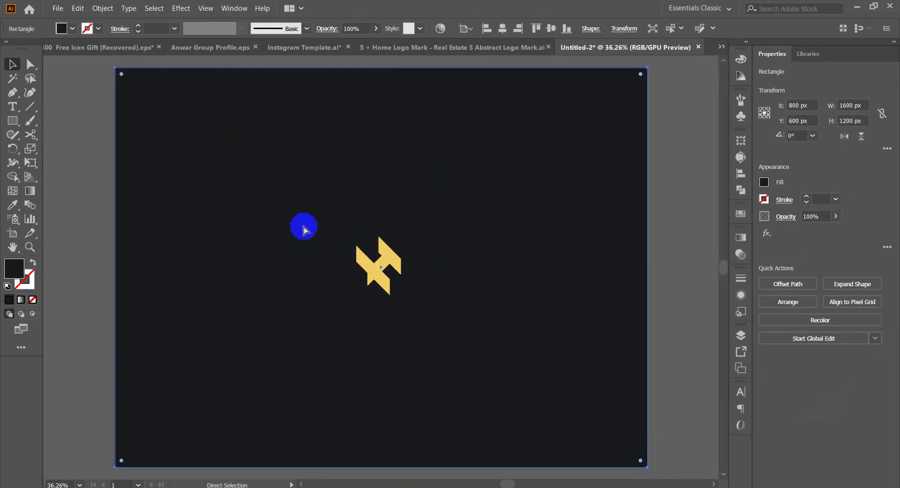
{"action": "key", "text": "ctrl+2"}
Step: Group the yellow mark's pieces, centre them on the artboard and enlarge them to about half the artboard's height
{"action": "left_click_drag", "start_coordinate": [343, 235], "coordinate": [464, 356]}
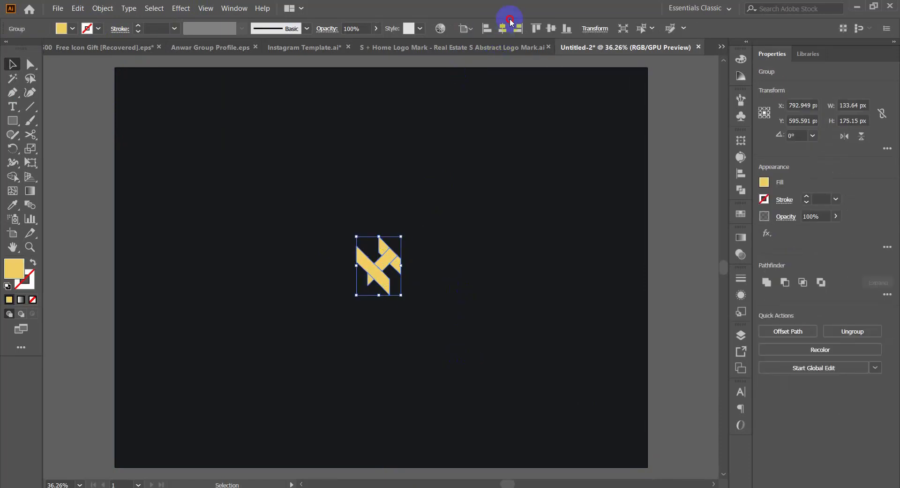
{"action": "left_click", "coordinate": [517, 29]}
{"action": "left_click_drag", "start_coordinate": [406, 266], "coordinate": [461, 282]}
{"action": "left_click", "coordinate": [477, 281]}
Step: Ungroup the enlarged yellow mark and deselect its pieces
{"action": "left_click", "coordinate": [401, 243]}
{"action": "right_click", "coordinate": [401, 245]}
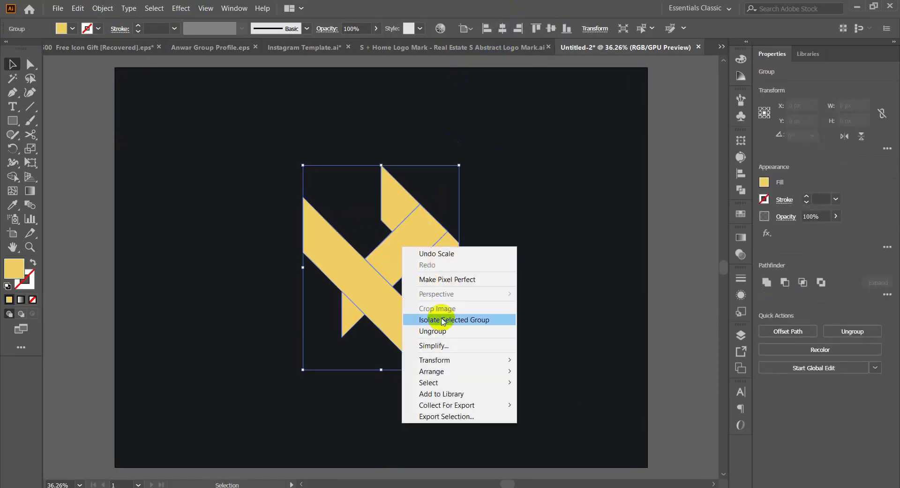
{"action": "left_click", "coordinate": [442, 332]}
{"action": "left_click", "coordinate": [299, 114]}
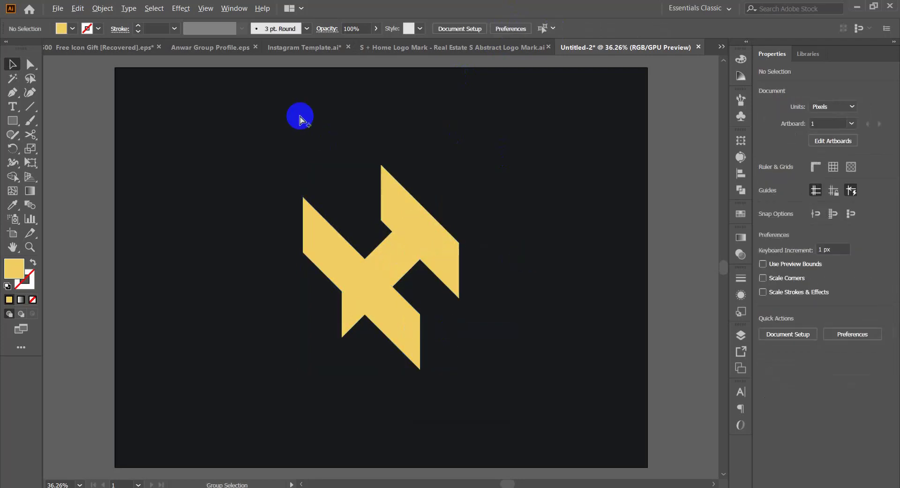
Step: Unlock the dark background rectangle, fill it with white and lock it again
{"action": "left_click", "coordinate": [81, 124]}
{"action": "left_click", "coordinate": [164, 124]}
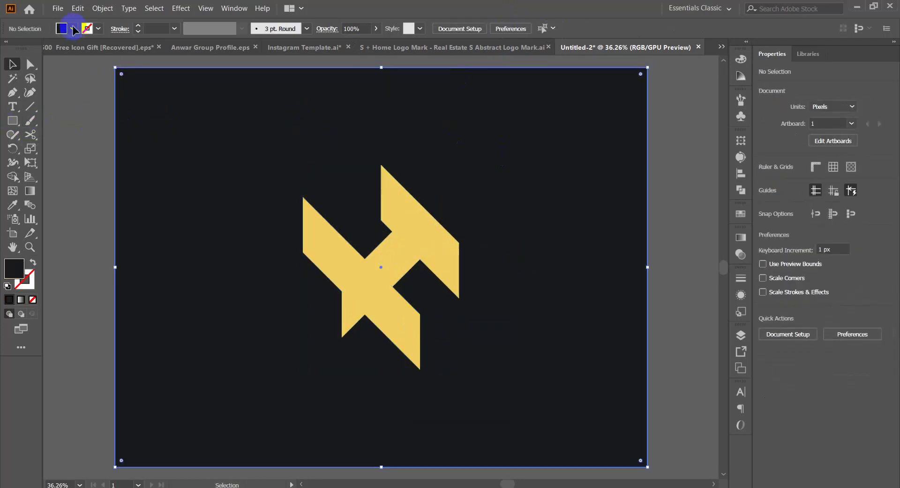
{"action": "left_click", "coordinate": [74, 32]}
{"action": "left_click", "coordinate": [22, 48]}
{"action": "left_click", "coordinate": [71, 30]}
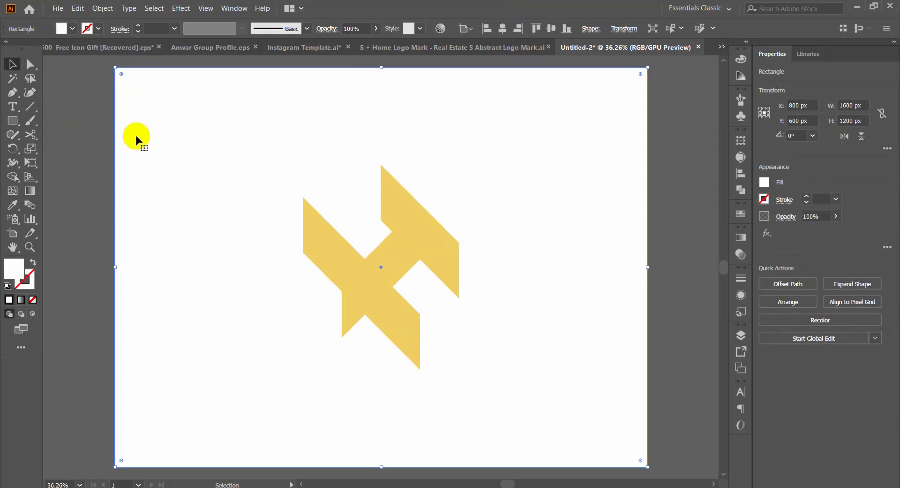
{"action": "key", "text": "ctrl+2"}
Step: Draw a yellow square about 186 px wide in the artboard's upper-right area, beside the mark
{"action": "left_click_drag", "start_coordinate": [267, 148], "coordinate": [450, 292]}
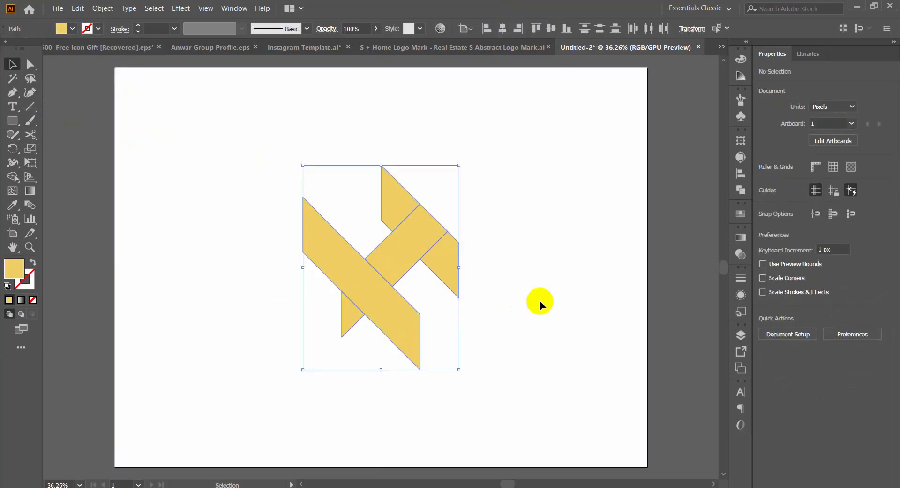
{"action": "left_click", "coordinate": [539, 301]}
{"action": "key", "text": "m"}
{"action": "left_click_drag", "start_coordinate": [562, 155], "coordinate": [580, 186]}
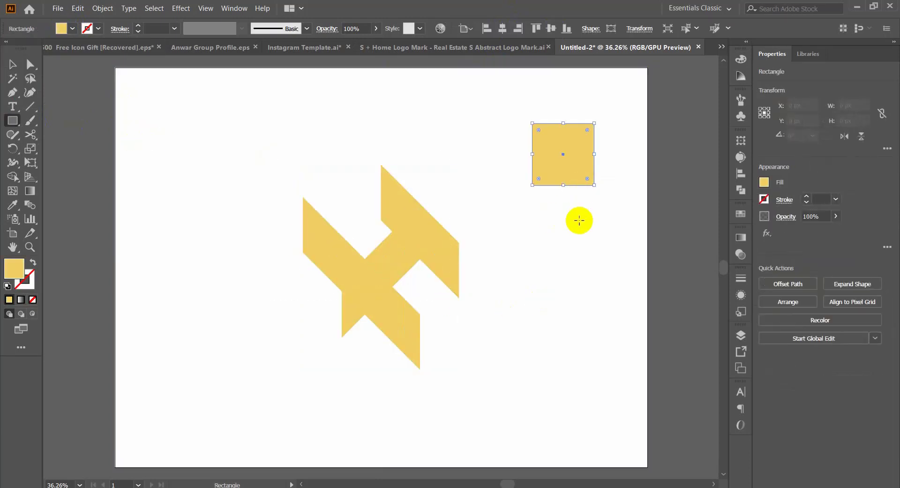
{"action": "key", "text": "v"}
Step: Apply a linear gradient to the small square and add two intermediate colour stops
{"action": "left_click", "coordinate": [742, 237]}
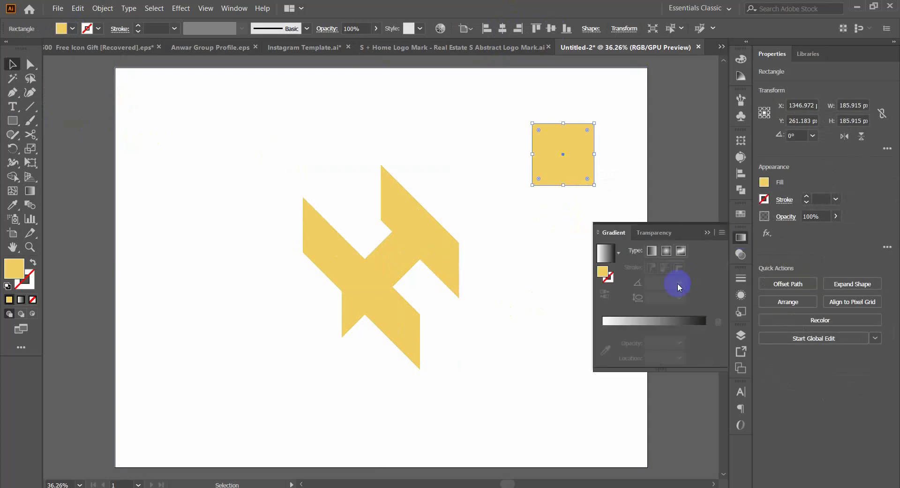
{"action": "left_click", "coordinate": [654, 333]}
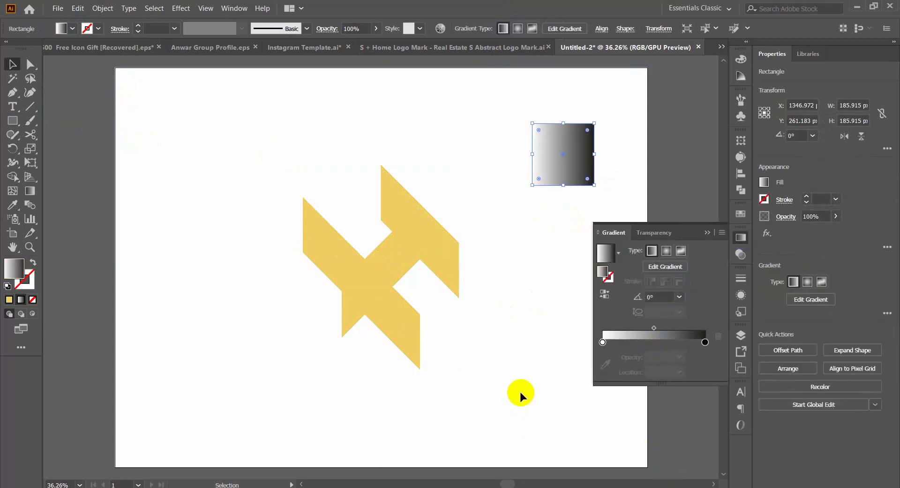
{"action": "left_click", "coordinate": [645, 347]}
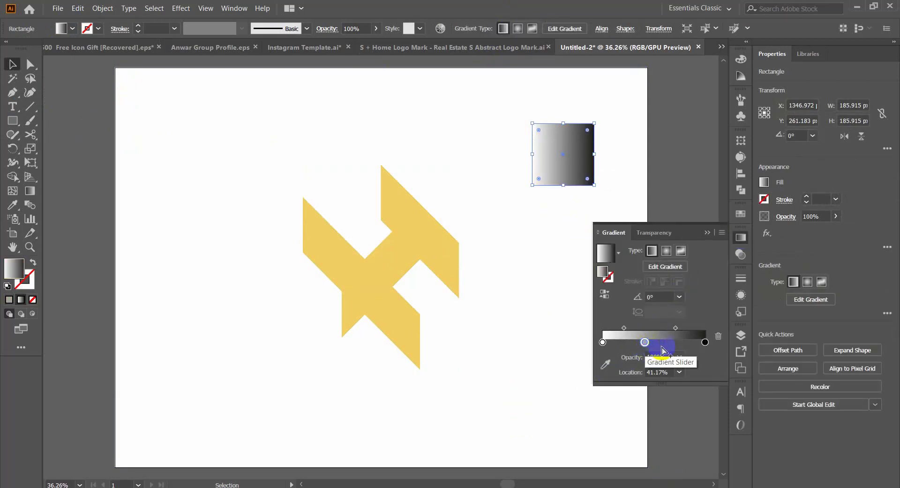
{"action": "left_click", "coordinate": [670, 347]}
{"action": "left_click_drag", "start_coordinate": [637, 346], "coordinate": [638, 347]}
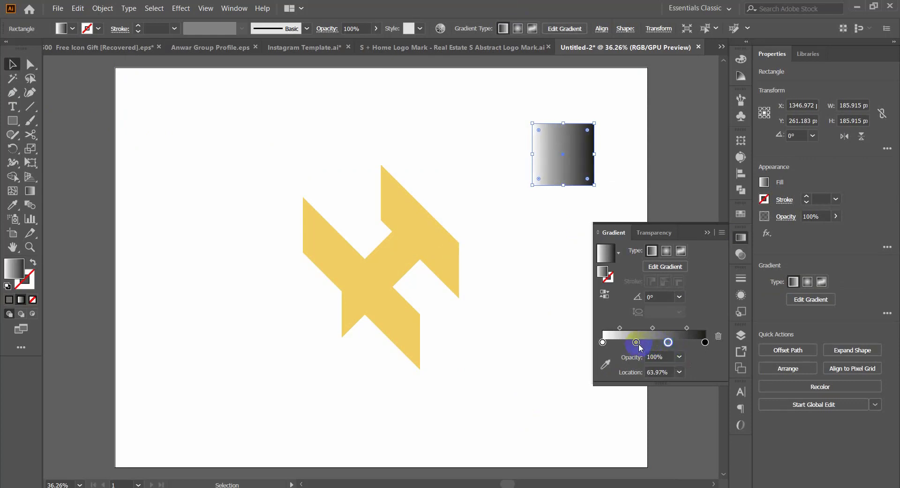
Step: Colour the square's first three gradient stops yellow, orange-red and magenta
{"action": "double_click", "coordinate": [602, 342]}
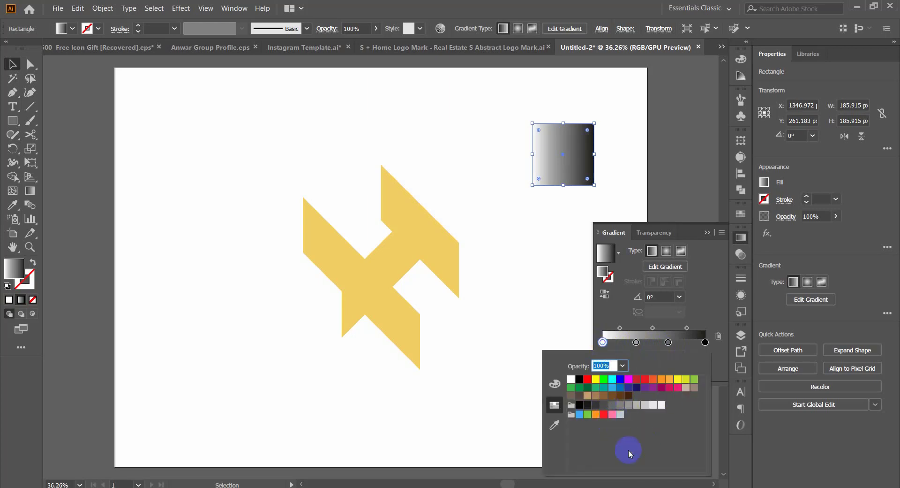
{"action": "left_click", "coordinate": [677, 380]}
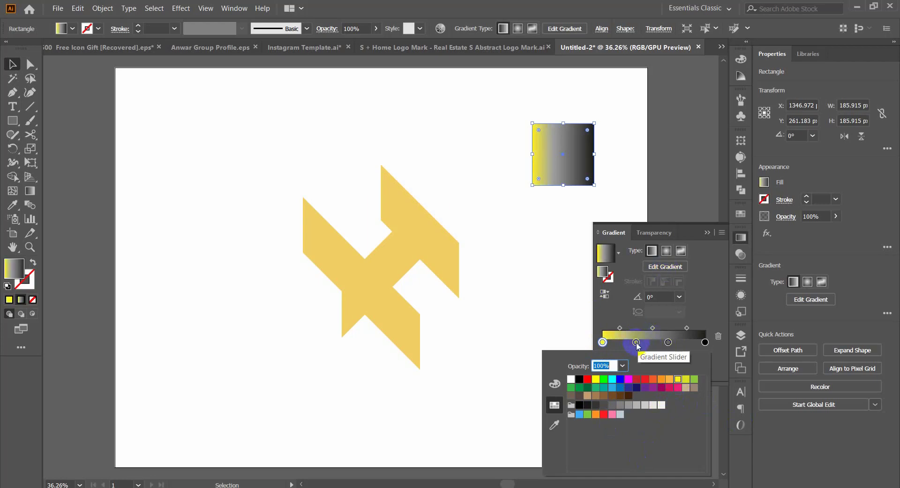
{"action": "left_click", "coordinate": [636, 342]}
{"action": "double_click", "coordinate": [636, 343]}
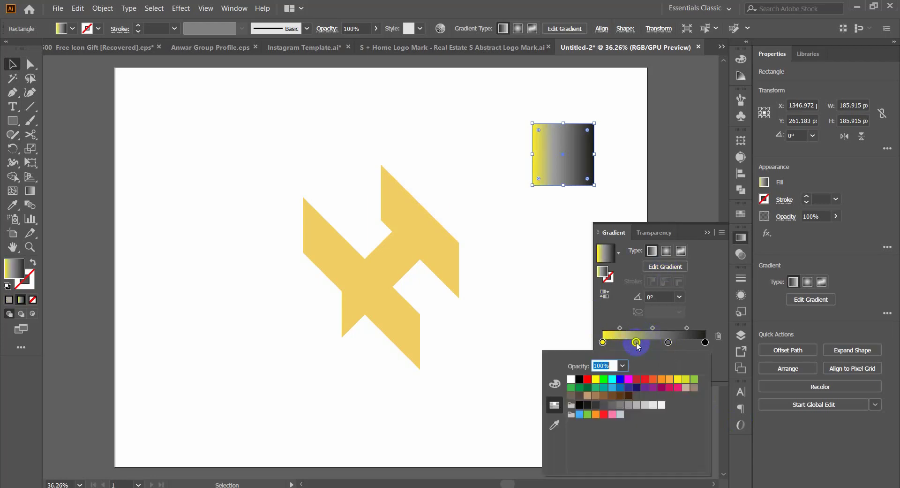
{"action": "left_click", "coordinate": [654, 379]}
{"action": "left_click", "coordinate": [669, 343]}
{"action": "double_click", "coordinate": [668, 343]}
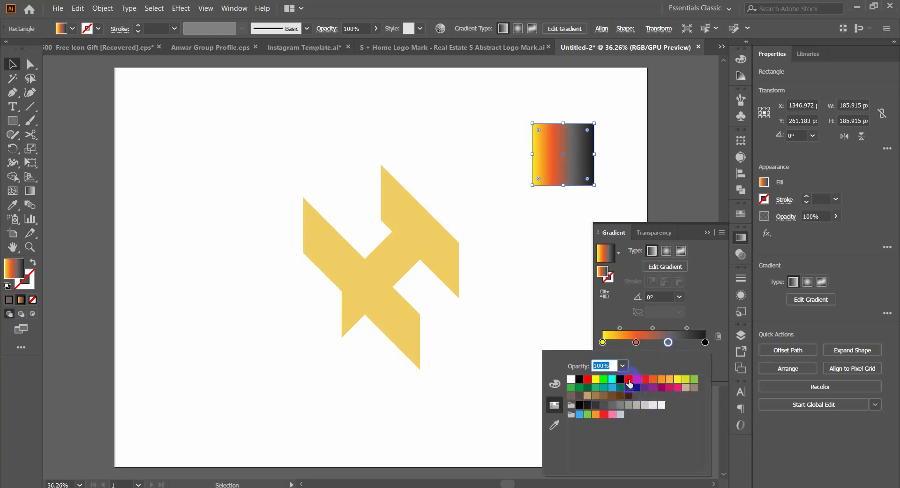
{"action": "left_click", "coordinate": [677, 388]}
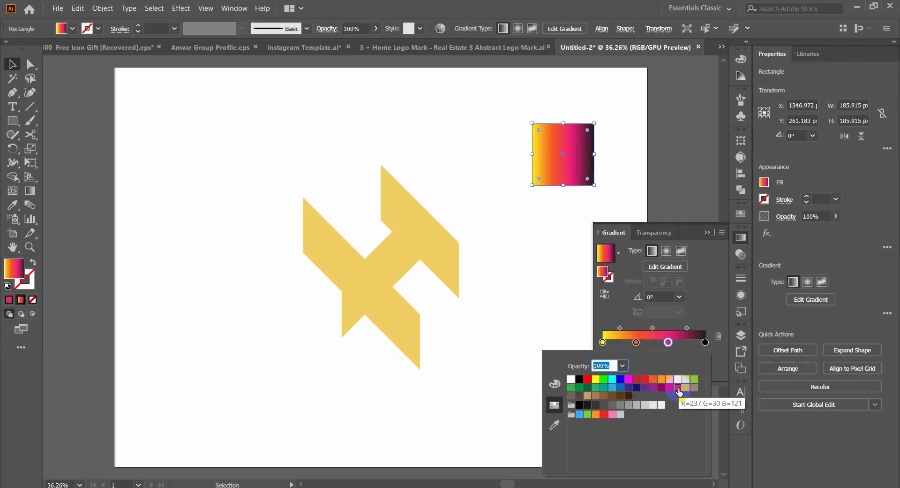
Step: Colour the square's last gradient stop red and slant its gradient steeply down, from yellow at the top towards the lower edge
{"action": "left_click", "coordinate": [707, 346]}
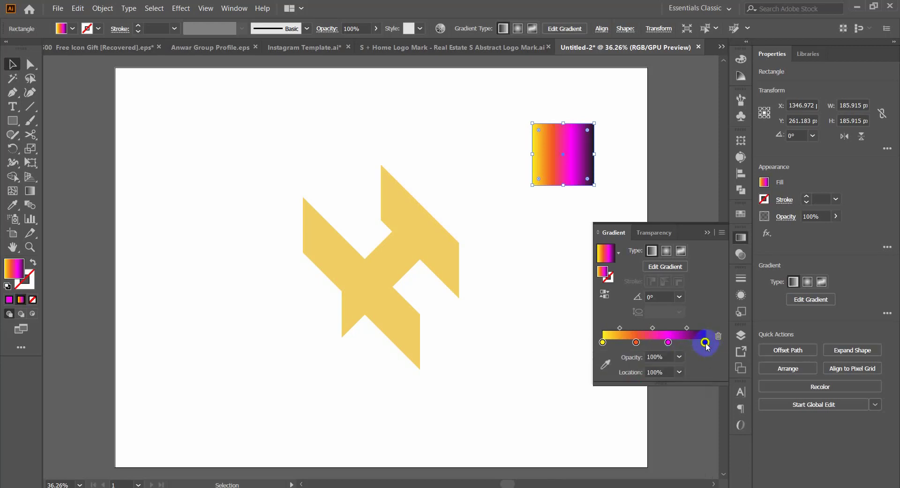
{"action": "double_click", "coordinate": [706, 343]}
{"action": "left_click", "coordinate": [588, 380]}
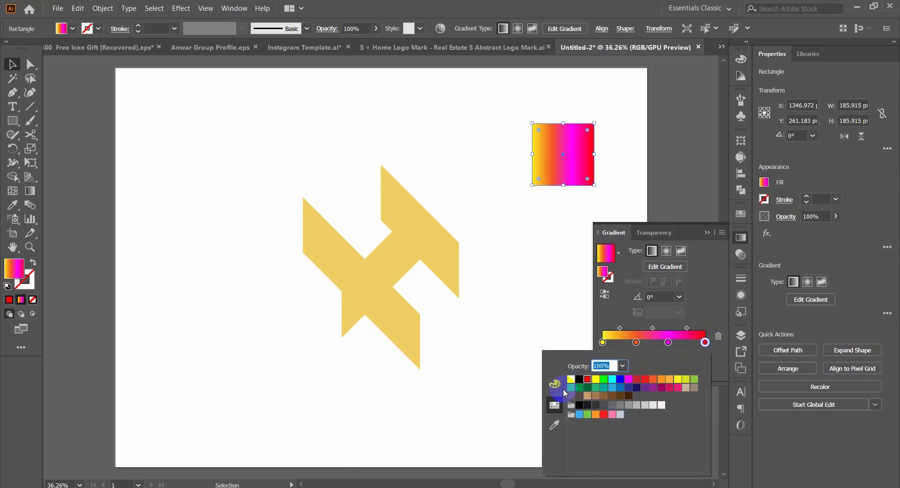
{"action": "left_click", "coordinate": [741, 238]}
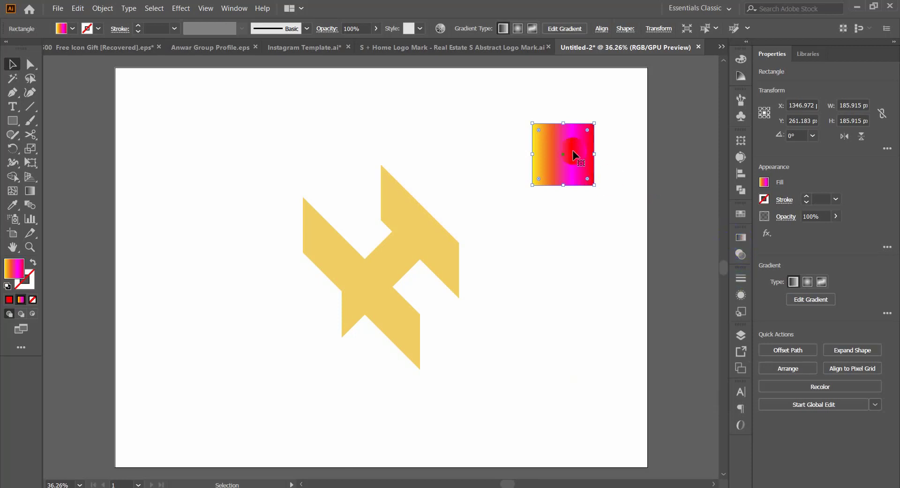
{"action": "key", "text": "g"}
{"action": "left_click_drag", "start_coordinate": [545, 116], "coordinate": [589, 211]}
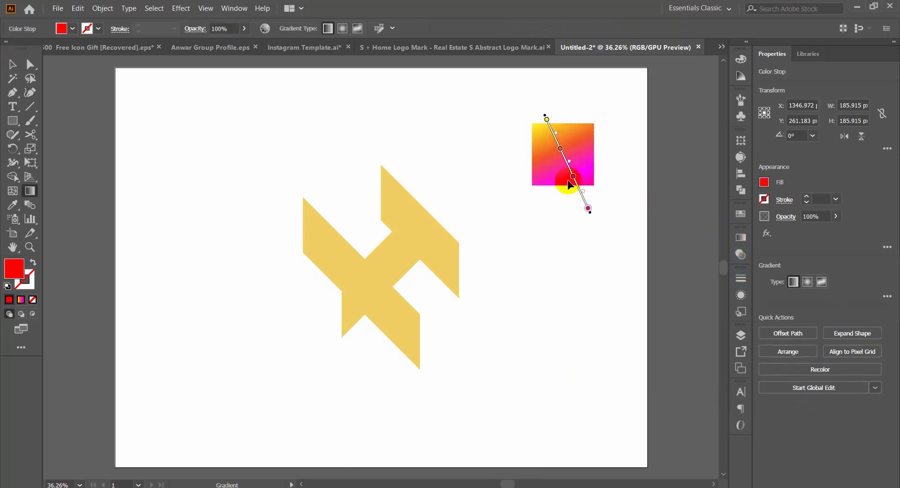
{"action": "key", "text": "v"}
Step: Apply the square's multicolour gradient to all pieces of the H-like mark with the Eyedropper
{"action": "left_click", "coordinate": [392, 245]}
{"action": "left_click_drag", "start_coordinate": [479, 189], "coordinate": [260, 361]}
{"action": "key", "text": "i"}
{"action": "left_click", "coordinate": [577, 155]}
{"action": "key", "text": "v"}
{"action": "left_click", "coordinate": [500, 267]}
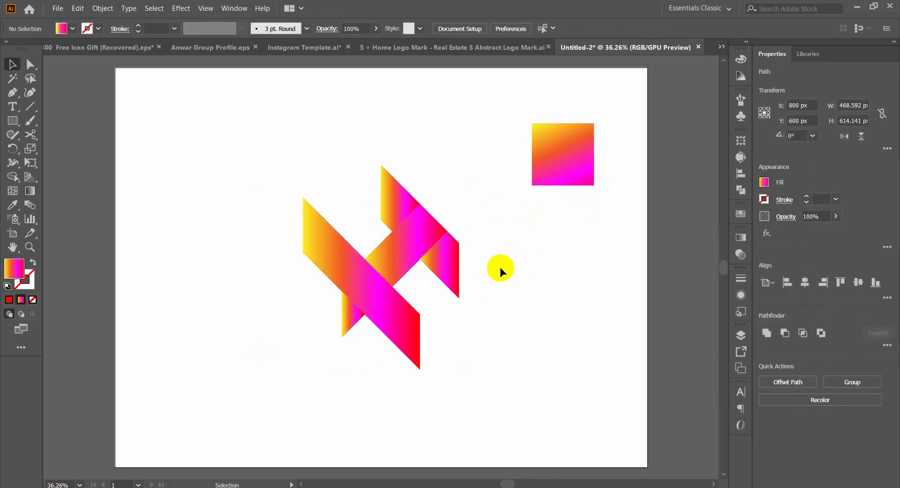
Step: Redirect the gradient of the mark's upper piece steeply downward, from yellow at its top tip to magenta near the crossbar
{"action": "left_click_drag", "start_coordinate": [421, 268], "coordinate": [455, 292]}
{"action": "left_click", "coordinate": [378, 176]}
{"action": "key", "text": "g"}
{"action": "left_click_drag", "start_coordinate": [365, 122], "coordinate": [383, 207]}
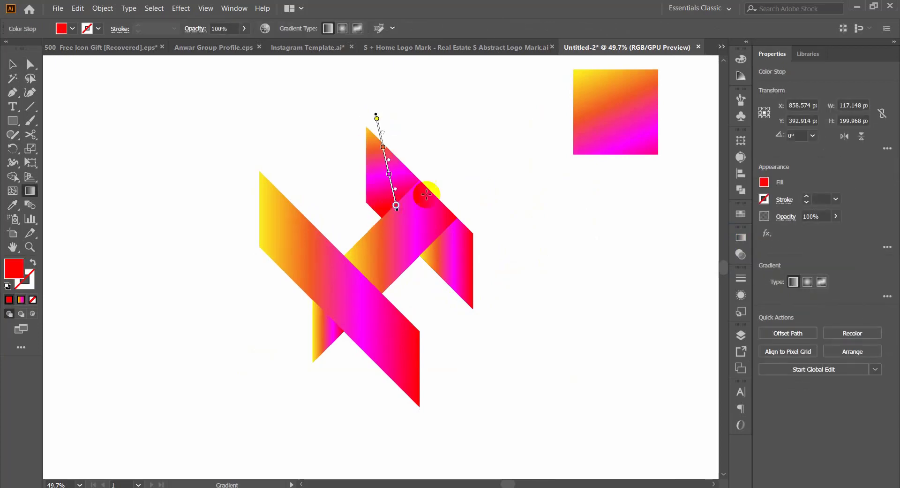
{"action": "left_click_drag", "start_coordinate": [381, 122], "coordinate": [406, 267]}
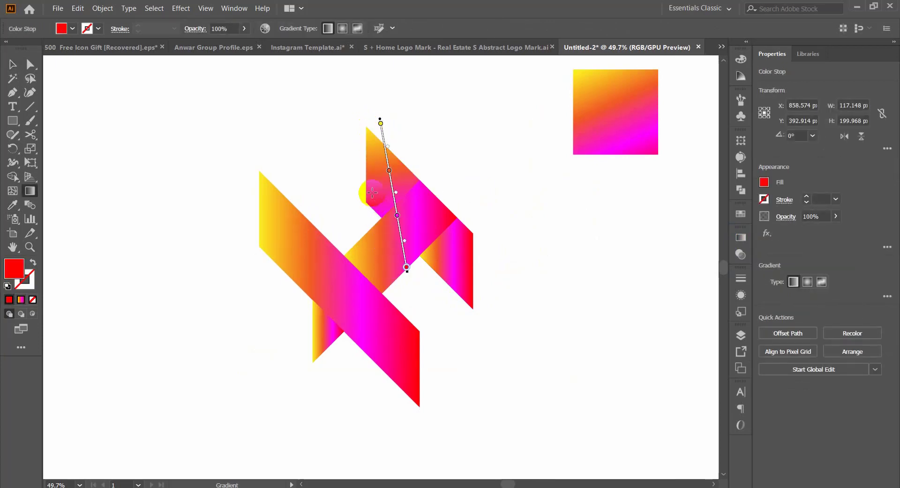
{"action": "key", "text": "v"}
{"action": "left_click", "coordinate": [472, 196]}
Step: Reverse the gradient of the piece below the crossbar's right end, running it upward from yellow at the bottom tip
{"action": "left_click", "coordinate": [472, 268]}
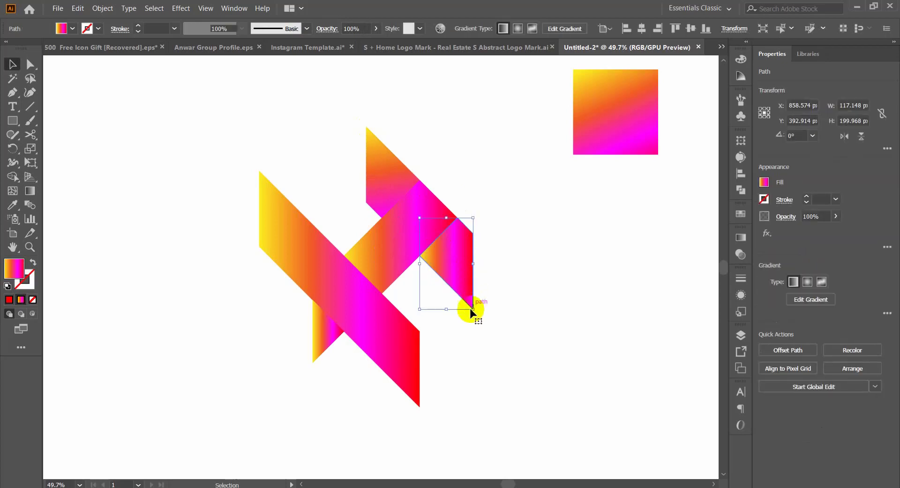
{"action": "key", "text": "g"}
{"action": "left_click_drag", "start_coordinate": [475, 309], "coordinate": [408, 147]}
{"action": "left_click", "coordinate": [543, 274]}
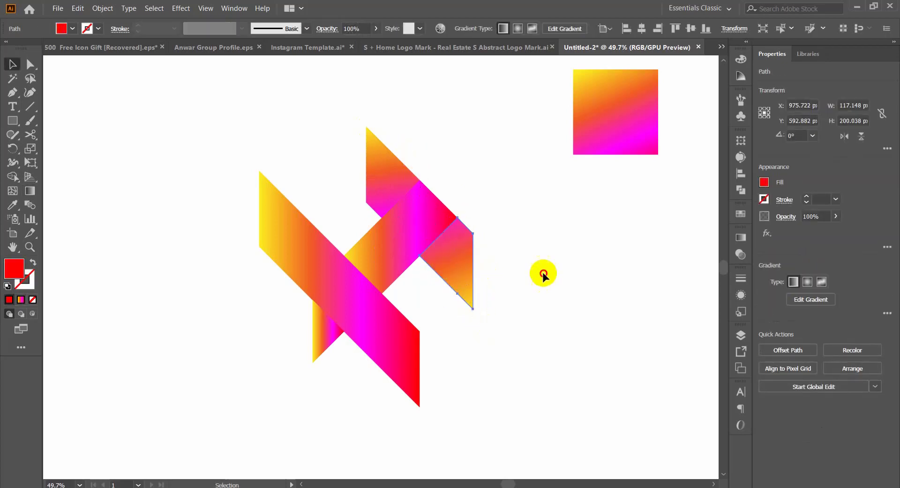
Step: Slant the crossbar's gradient slightly upward, from yellow at its lower-left end to magenta-red at its upper-right end
{"action": "left_click", "coordinate": [419, 228]}
{"action": "key", "text": "g"}
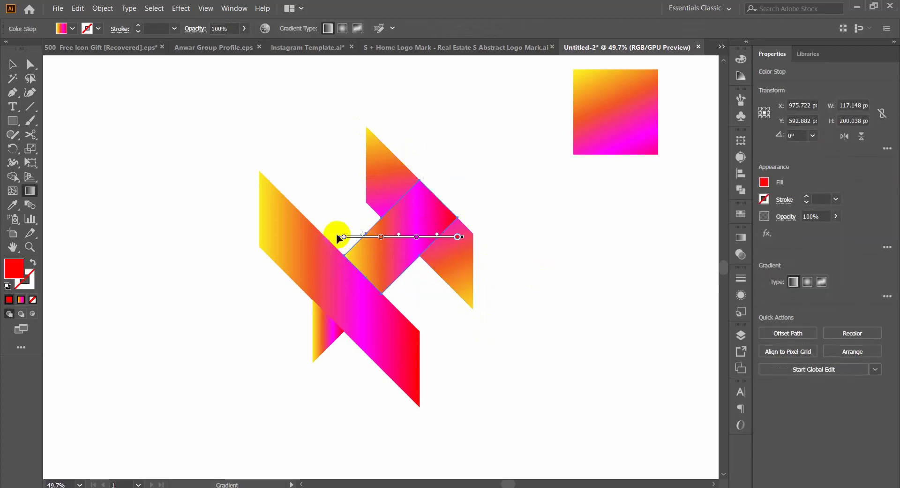
{"action": "left_click_drag", "start_coordinate": [336, 235], "coordinate": [406, 301]}
{"action": "left_click_drag", "start_coordinate": [387, 172], "coordinate": [415, 307]}
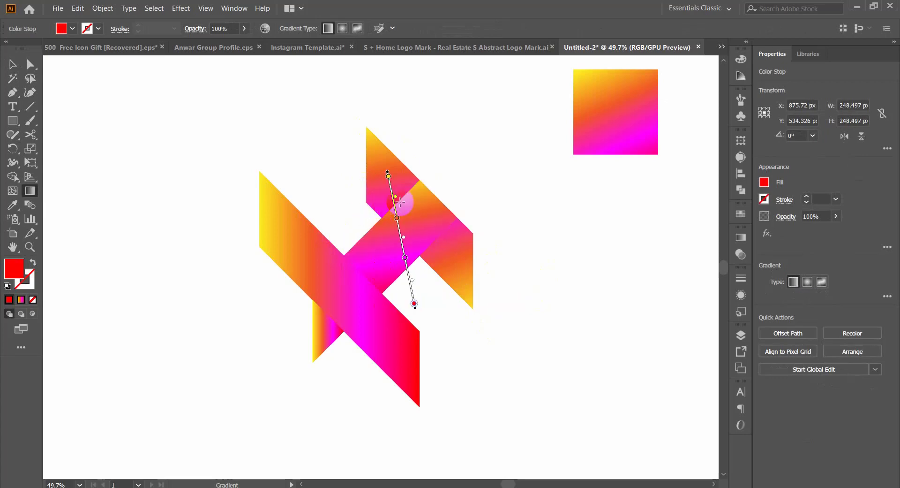
{"action": "left_click_drag", "start_coordinate": [422, 179], "coordinate": [372, 305]}
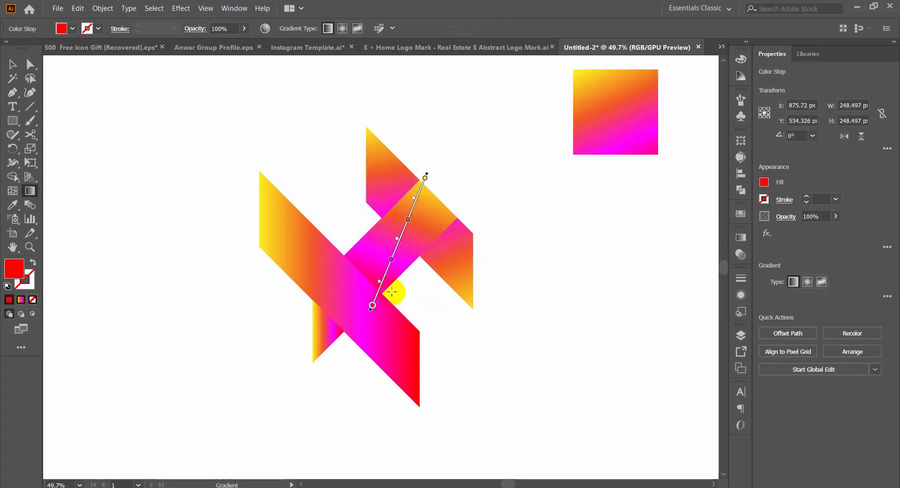
{"action": "left_click_drag", "start_coordinate": [334, 256], "coordinate": [493, 209]}
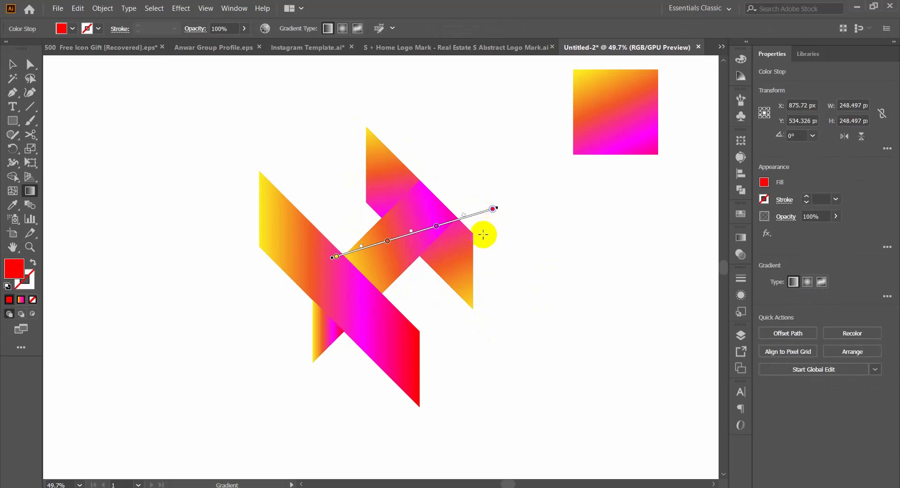
{"action": "key", "text": "v"}
{"action": "left_click", "coordinate": [481, 396]}
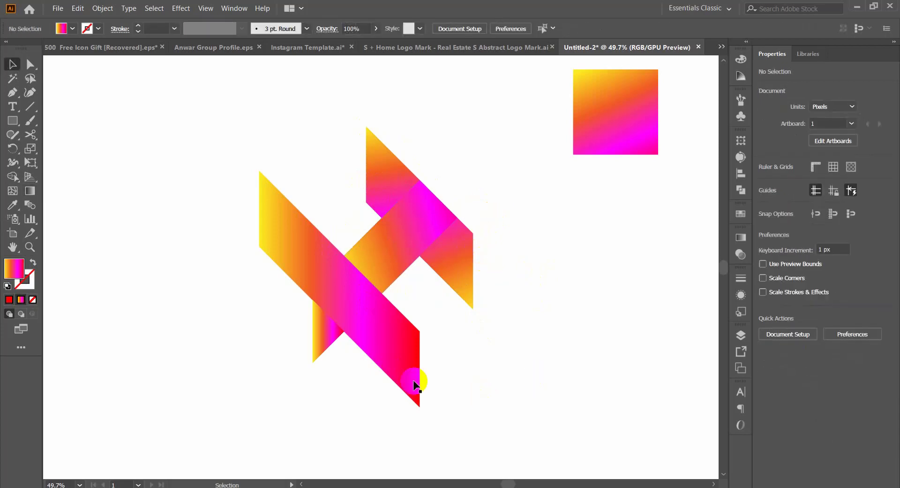
Step: Run the long diagonal band's gradient from yellow at its top corner to red at its bottom corner
{"action": "left_click", "coordinate": [290, 233]}
{"action": "key", "text": "g"}
{"action": "left_click_drag", "start_coordinate": [251, 157], "coordinate": [420, 410]}
{"action": "key", "text": "v"}
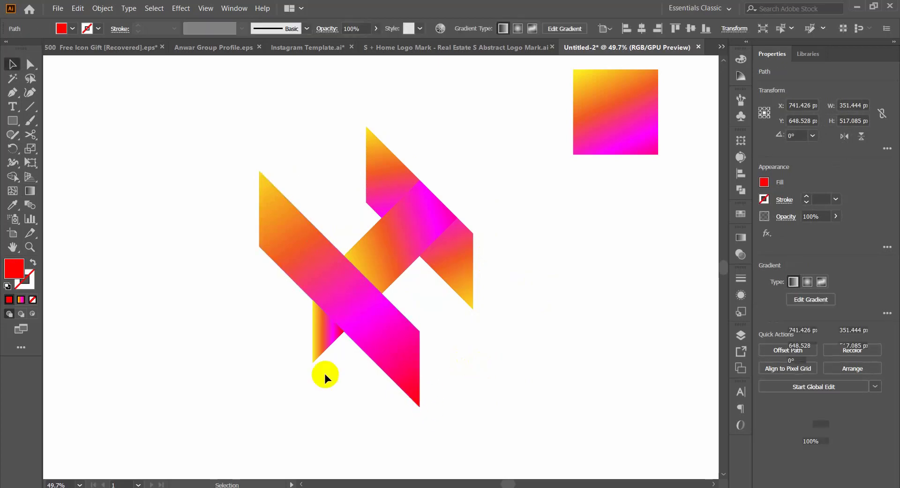
{"action": "left_click", "coordinate": [324, 373]}
Step: Try running the small lower triangle's gradient upward, from yellow at its bottom tip to magenta under the band
{"action": "left_click", "coordinate": [312, 336]}
{"action": "key", "text": "g"}
{"action": "left_click_drag", "start_coordinate": [317, 372], "coordinate": [331, 302]}
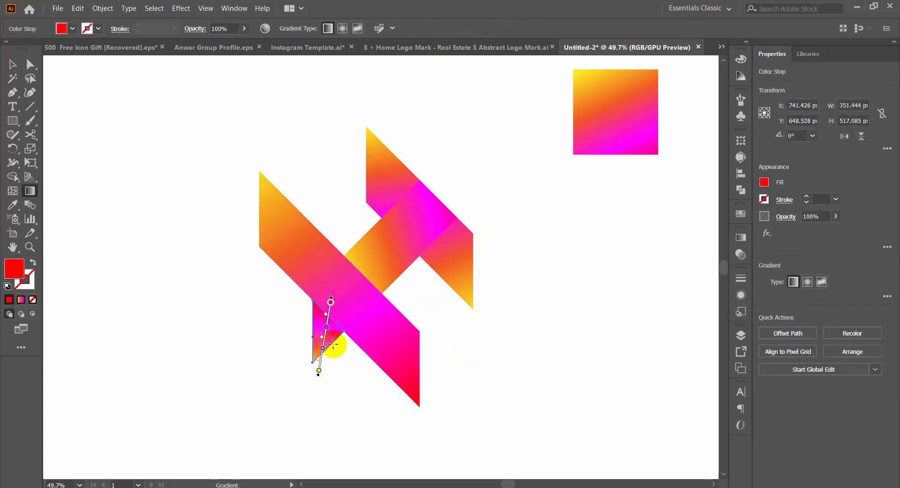
{"action": "key", "text": "v"}
{"action": "key", "text": "g"}
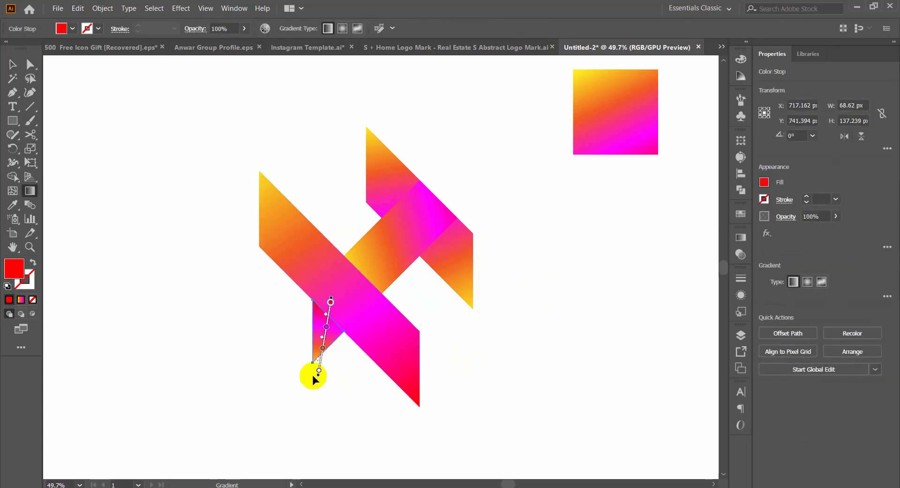
{"action": "left_click_drag", "start_coordinate": [311, 373], "coordinate": [342, 269]}
{"action": "left_click", "coordinate": [334, 288]}
{"action": "key", "text": "v"}
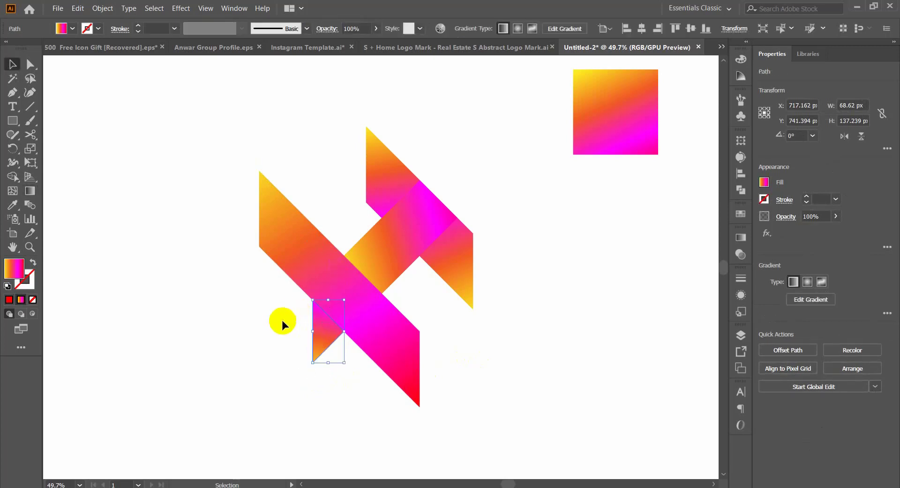
Step: Run the small lower triangle's gradient downward, from orange beside the long band to magenta at the bottom tip
{"action": "left_click_drag", "start_coordinate": [425, 299], "coordinate": [465, 321]}
{"action": "left_click", "coordinate": [290, 341]}
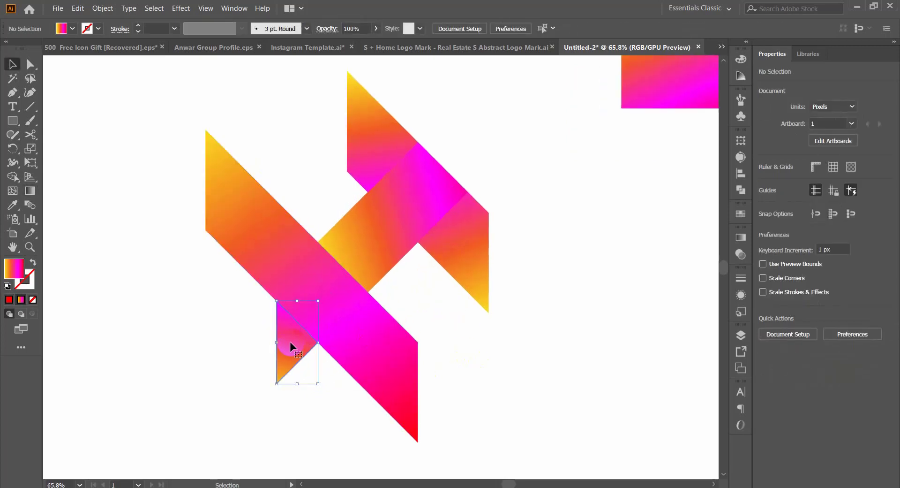
{"action": "key", "text": "g"}
{"action": "left_click_drag", "start_coordinate": [280, 265], "coordinate": [257, 420]}
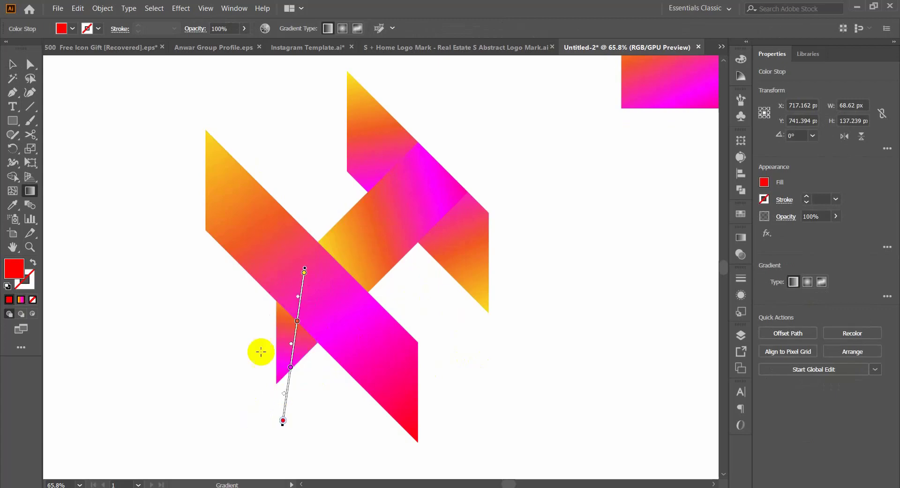
{"action": "key", "text": "v"}
{"action": "left_click", "coordinate": [237, 313]}
Step: Draw a closed Pen shape along the long band's diagonal from top to bottom corner, looping around the mark's lower-left side
{"action": "left_click_drag", "start_coordinate": [379, 317], "coordinate": [222, 363]}
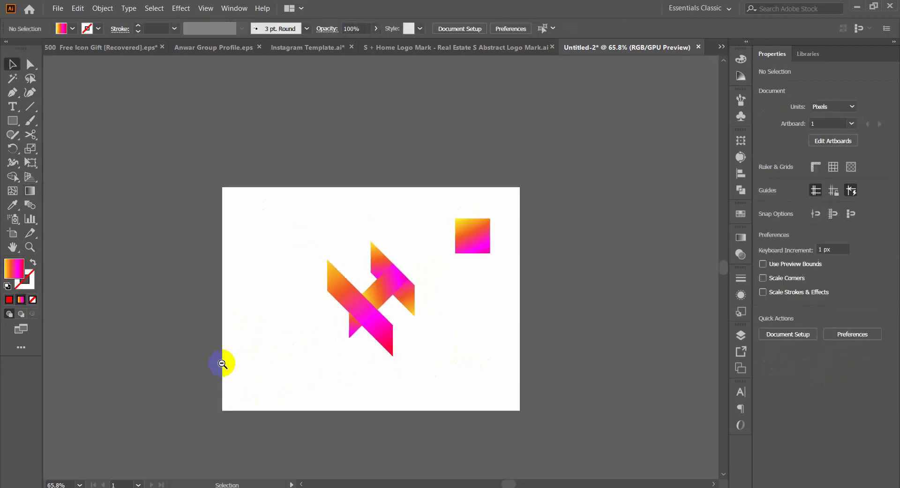
{"action": "left_click_drag", "start_coordinate": [456, 350], "coordinate": [453, 301]}
{"action": "left_click_drag", "start_coordinate": [362, 230], "coordinate": [421, 302]}
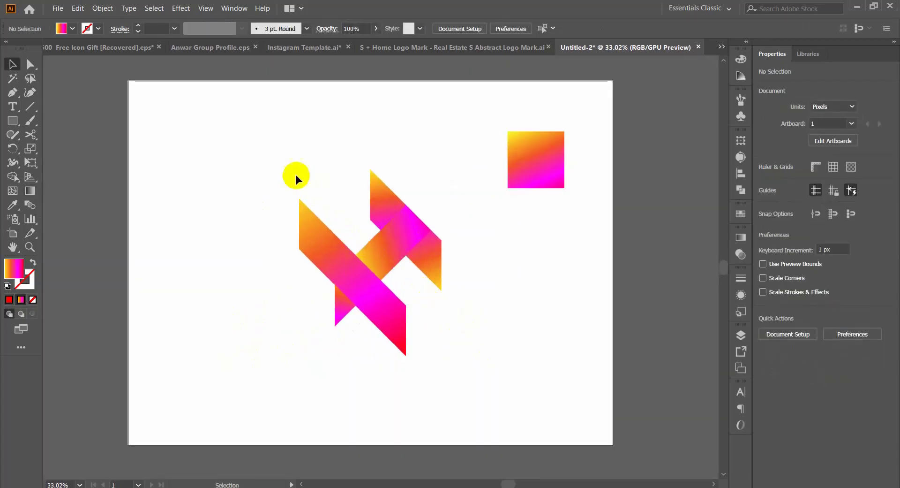
{"action": "left_click_drag", "start_coordinate": [302, 230], "coordinate": [328, 249]}
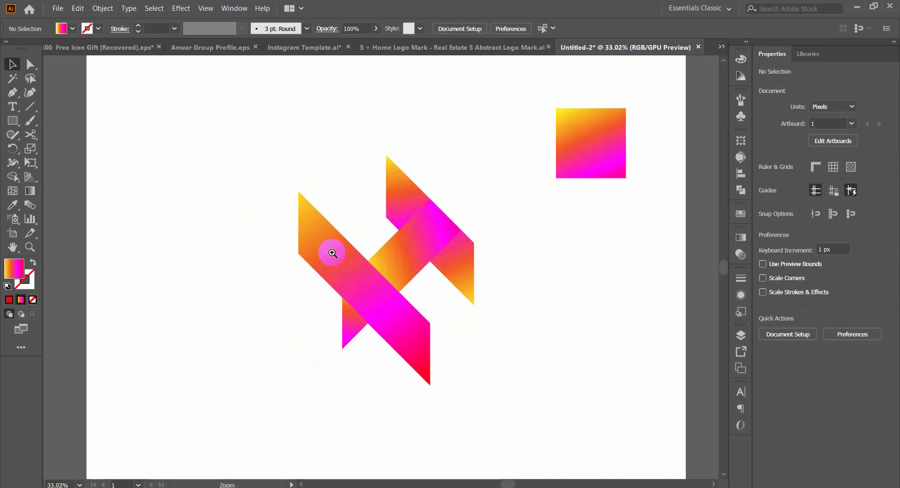
{"action": "left_click", "coordinate": [299, 192]}
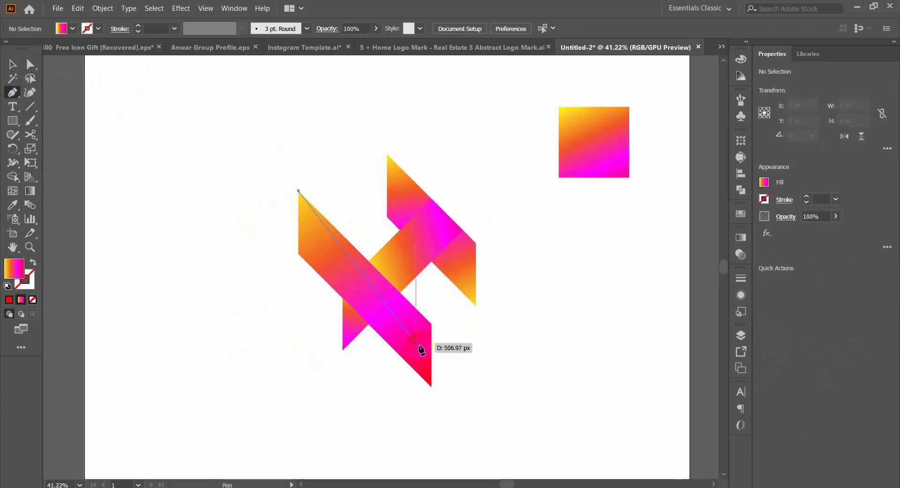
{"action": "left_click", "coordinate": [431, 386]}
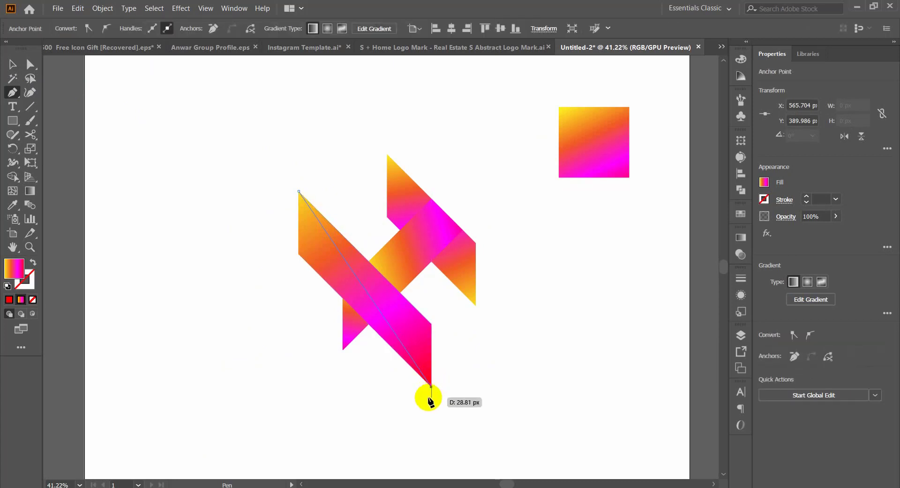
{"action": "left_click_drag", "start_coordinate": [410, 414], "coordinate": [369, 415]}
{"action": "left_click_drag", "start_coordinate": [267, 402], "coordinate": [260, 388]}
{"action": "left_click", "coordinate": [236, 334]}
{"action": "left_click_drag", "start_coordinate": [237, 246], "coordinate": [244, 230]}
{"action": "left_click", "coordinate": [280, 193]}
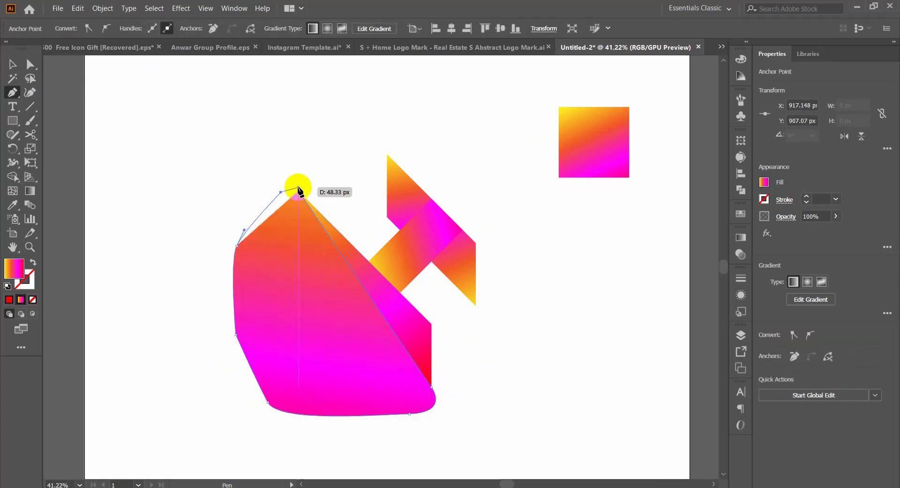
Step: Trim away the part of the Pen shape outside the mark with the Shape Builder tool
{"action": "key", "text": "v"}
{"action": "left_click_drag", "start_coordinate": [261, 181], "coordinate": [389, 356]}
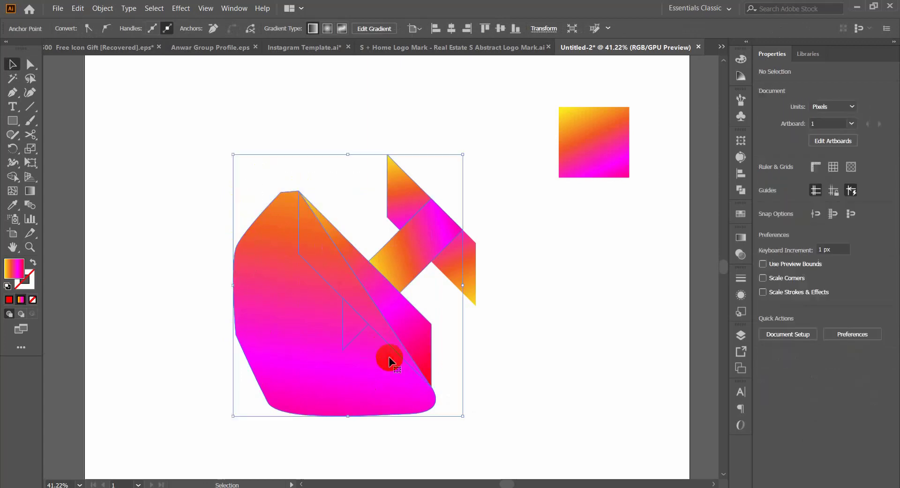
{"action": "key", "text": "shift+m"}
{"action": "left_click", "coordinate": [311, 304], "text": "alt"}
{"action": "key", "text": "v"}
{"action": "left_click", "coordinate": [270, 323]}
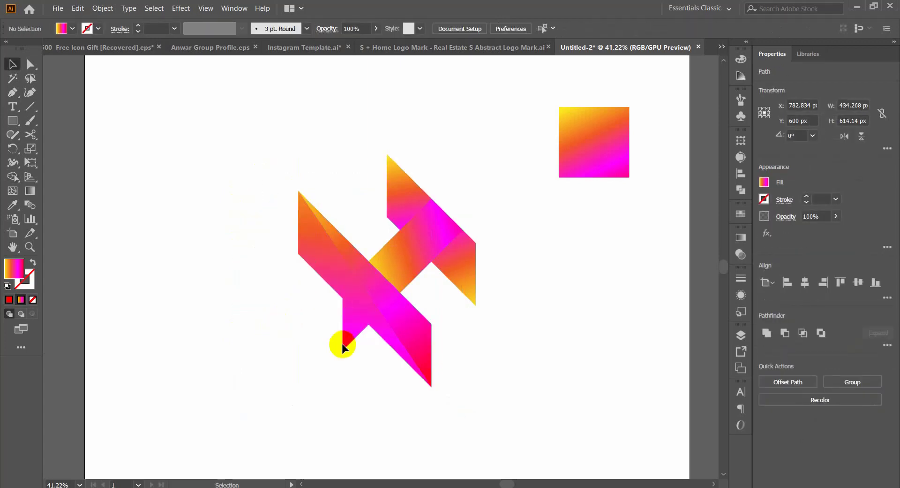
Step: Try moving the trimmed overlay, sending it to the back and shifting the small triangle, and undo these changes
{"action": "left_click_drag", "start_coordinate": [345, 333], "coordinate": [304, 361]}
{"action": "key", "text": "ctrl+z"}
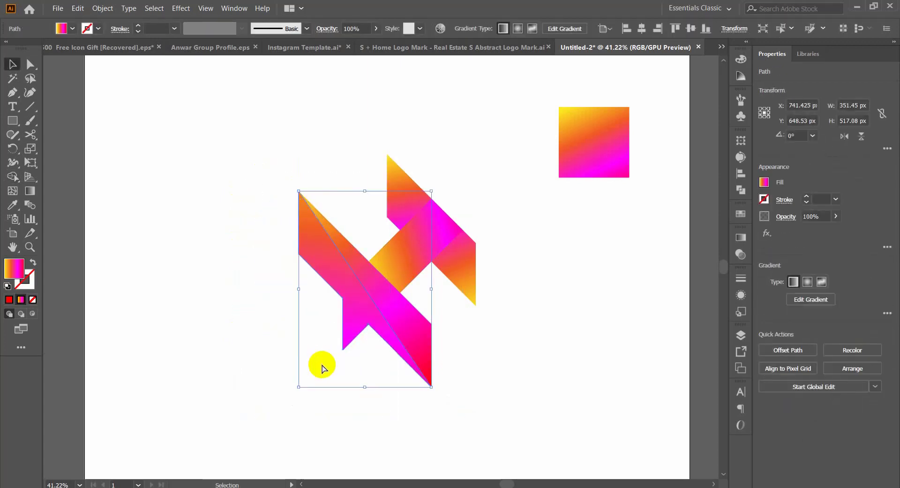
{"action": "key", "text": "ctrl+shift+["}
{"action": "left_click_drag", "start_coordinate": [353, 331], "coordinate": [327, 349]}
{"action": "key", "text": "ctrl+z"}
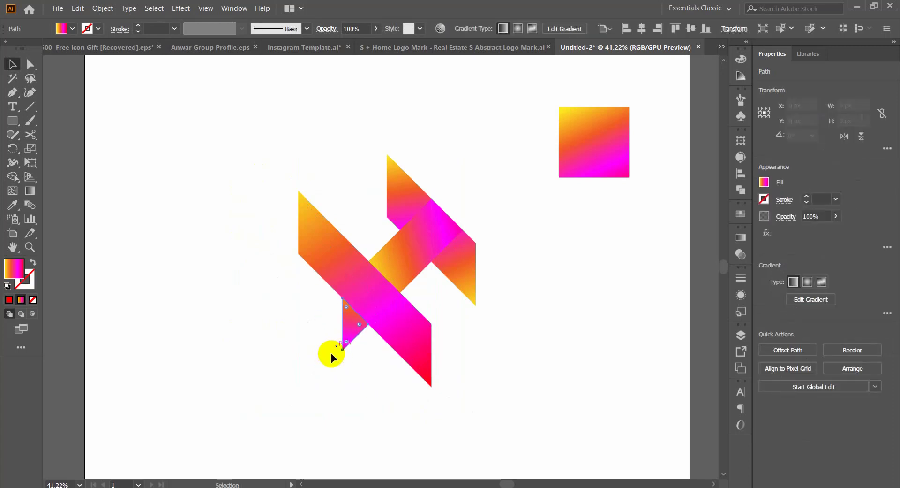
{"action": "left_click", "coordinate": [314, 357]}
{"action": "key", "text": "ctrl+z"}
{"action": "left_click", "coordinate": [287, 344]}
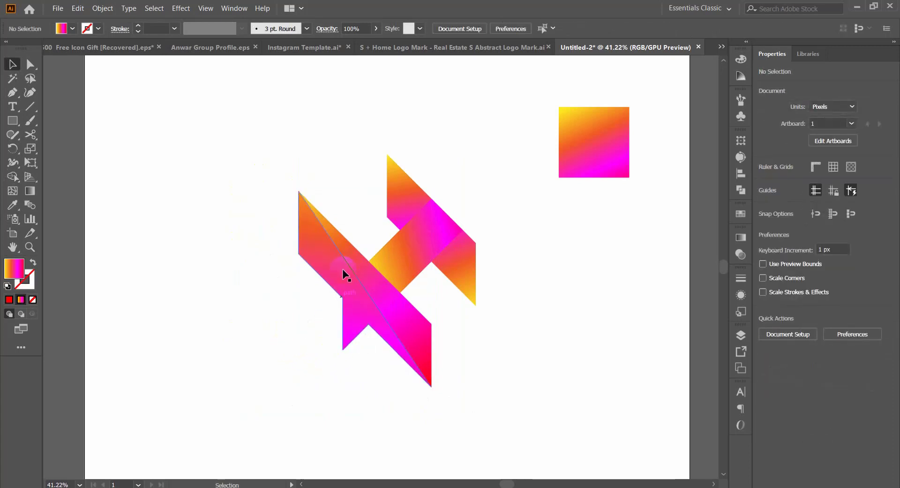
Step: Redirect the overlay's gradient diagonally, from yellow at the band's top corner to red near its lower end
{"action": "left_click", "coordinate": [343, 274]}
{"action": "key", "text": "g"}
{"action": "left_click_drag", "start_coordinate": [296, 190], "coordinate": [384, 363]}
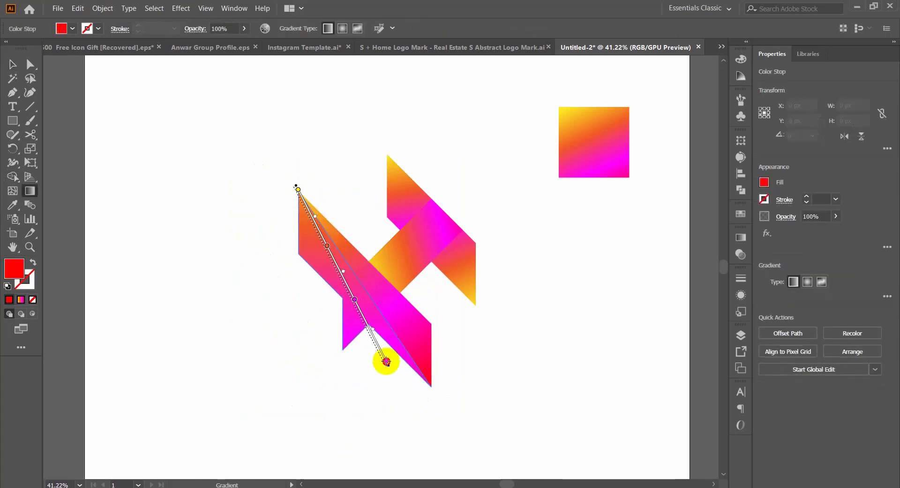
{"action": "key", "text": "v"}
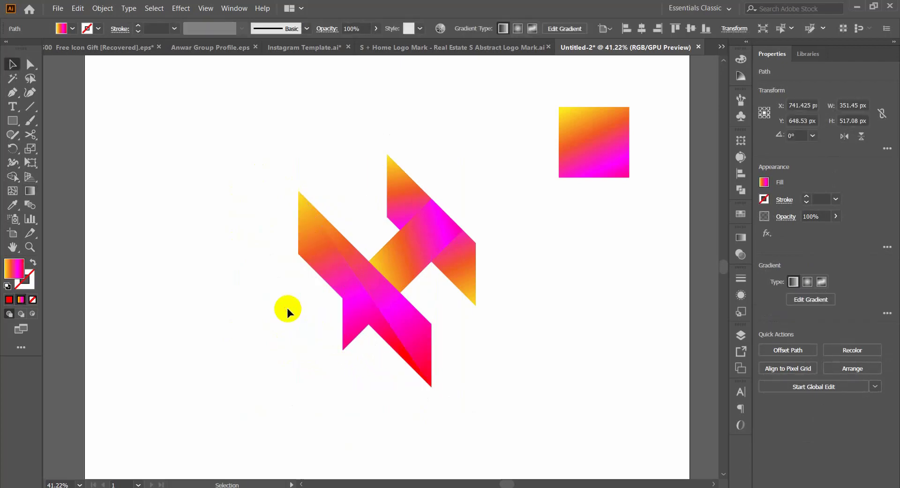
{"action": "left_click", "coordinate": [287, 307]}
Step: Try moving the crossbar piece downward out of the mark and undo the move
{"action": "left_click_drag", "start_coordinate": [562, 318], "coordinate": [540, 349]}
{"action": "left_click_drag", "start_coordinate": [471, 264], "coordinate": [544, 319]}
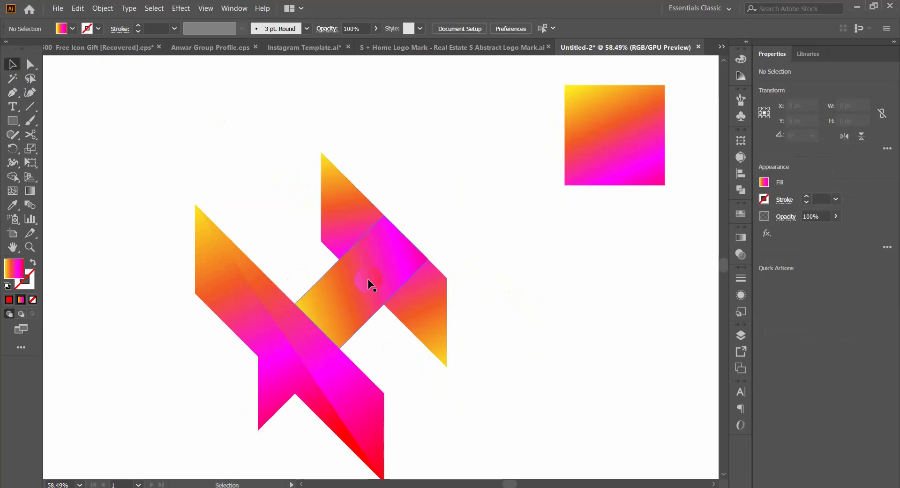
{"action": "left_click_drag", "start_coordinate": [351, 295], "coordinate": [374, 364]}
{"action": "key", "text": "ctrl+z"}
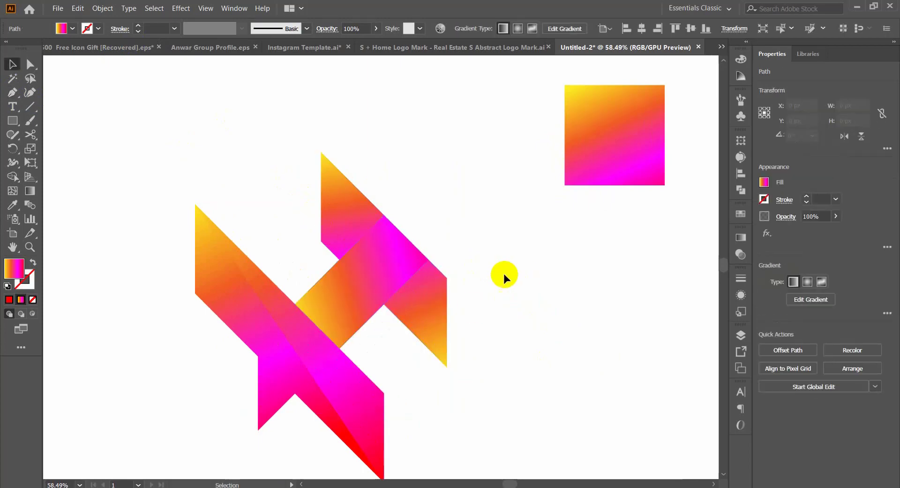
Step: Draw a closed Pen shape along a diagonal between the crossbar's upper and lower corners and around the outside of the mark's right-hand piece
{"action": "left_click", "coordinate": [504, 277]}
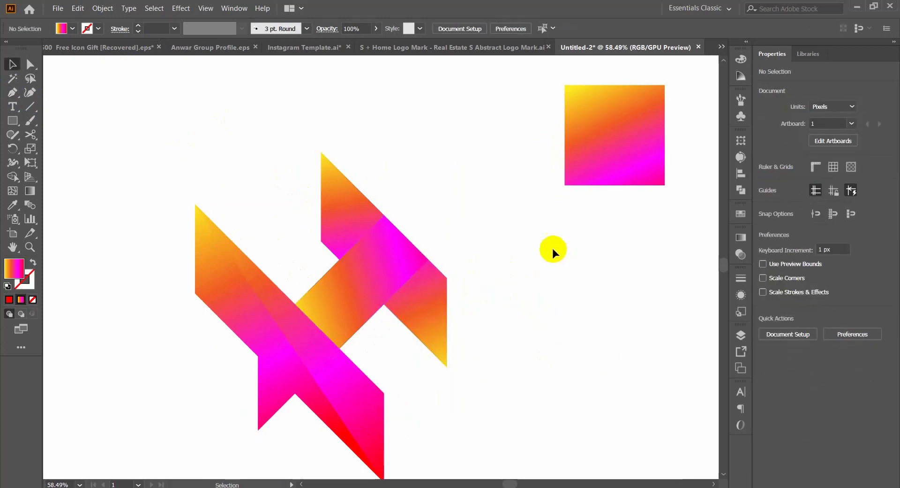
{"action": "left_click", "coordinate": [16, 93]}
{"action": "left_click", "coordinate": [374, 343]}
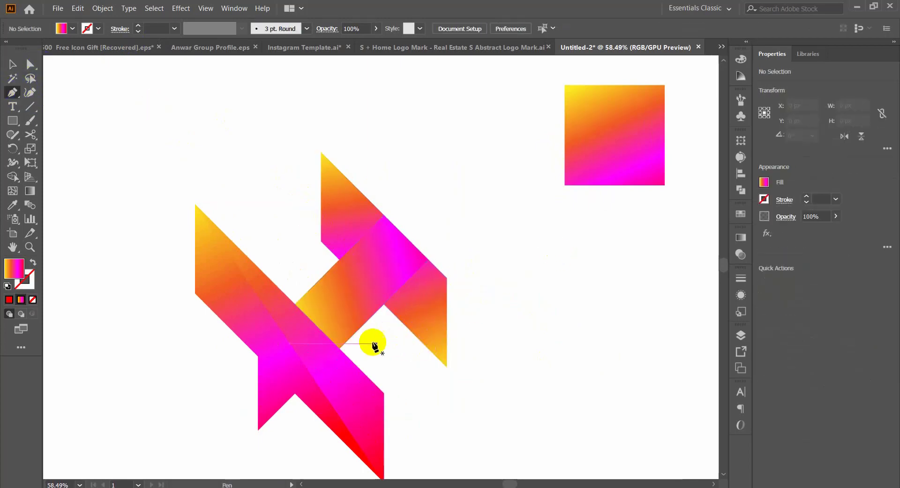
{"action": "left_click", "coordinate": [384, 216]}
{"action": "left_click", "coordinate": [339, 348]}
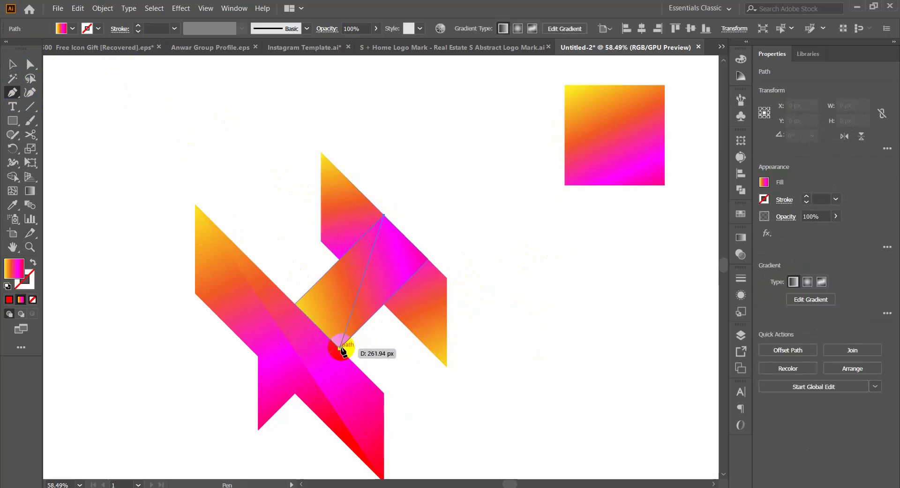
{"action": "left_click", "coordinate": [430, 375]}
{"action": "left_click_drag", "start_coordinate": [505, 378], "coordinate": [519, 237]}
{"action": "left_click", "coordinate": [485, 215]}
{"action": "left_click", "coordinate": [437, 206]}
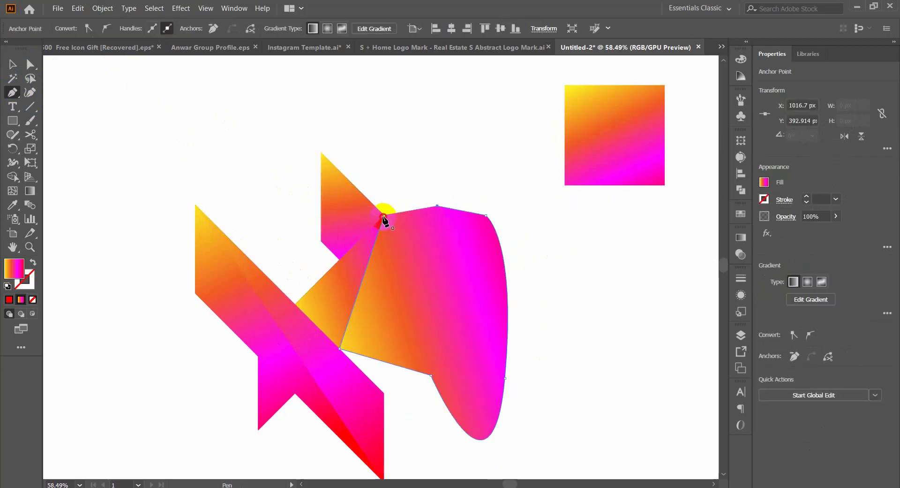
{"action": "left_click", "coordinate": [384, 216]}
Step: Trim away the parts of the Pen shape outside the crossbar and right-hand piece with the Shape Builder tool
{"action": "key", "text": "v"}
{"action": "left_click_drag", "start_coordinate": [461, 172], "coordinate": [391, 344]}
{"action": "key", "text": "shift+m"}
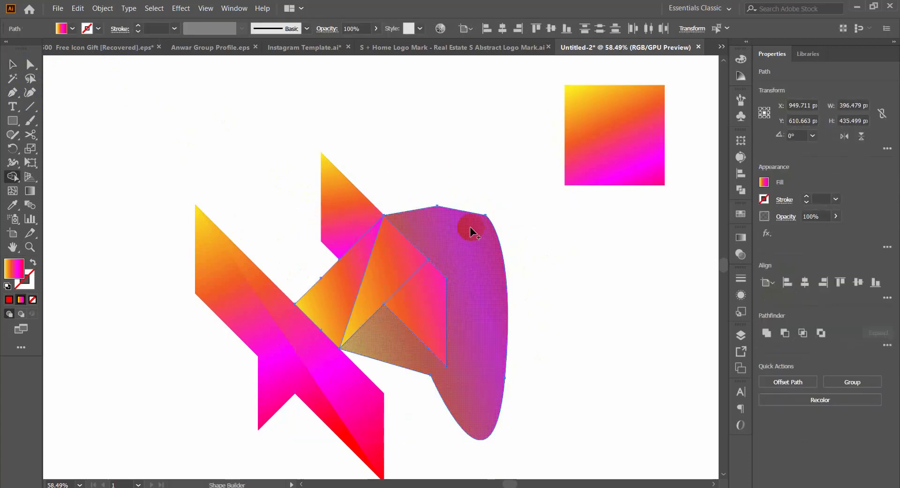
{"action": "left_click", "coordinate": [470, 228], "text": "alt"}
{"action": "key", "text": "v"}
{"action": "left_click", "coordinate": [506, 302]}
Step: Try moving the trimmed right-hand overlay out of the mark and undo the move
{"action": "left_click", "coordinate": [379, 266]}
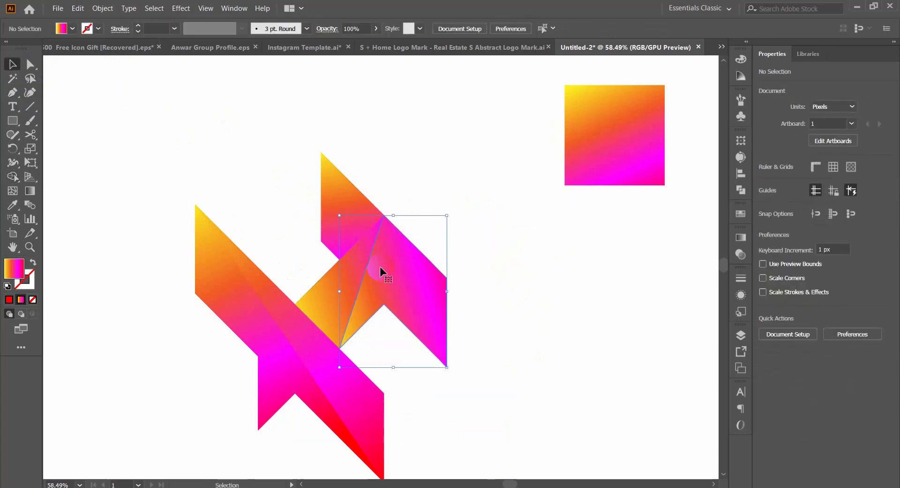
{"action": "left_click_drag", "start_coordinate": [380, 267], "coordinate": [455, 346]}
{"action": "key", "text": "ctrl+z"}
Step: Redirect the right-hand overlay's gradient downward, from yellow at its upper corner to red near its lower end
{"action": "key", "text": "g"}
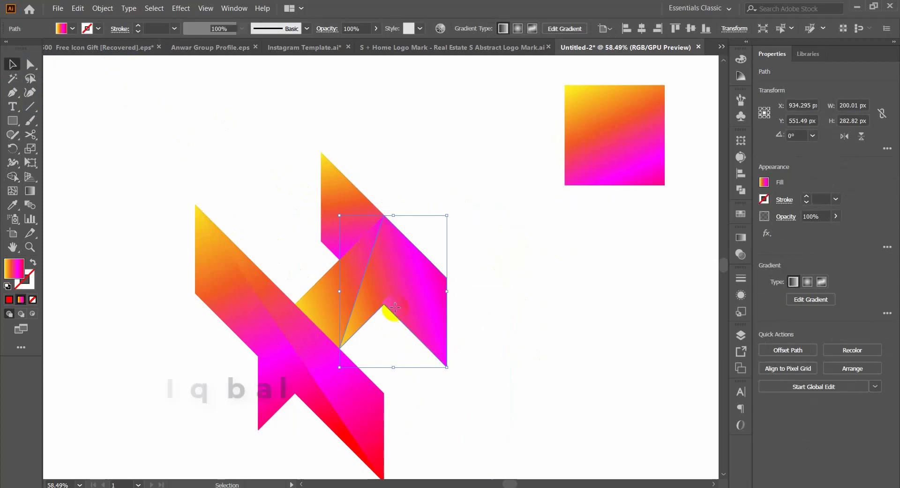
{"action": "left_click_drag", "start_coordinate": [384, 215], "coordinate": [347, 355]}
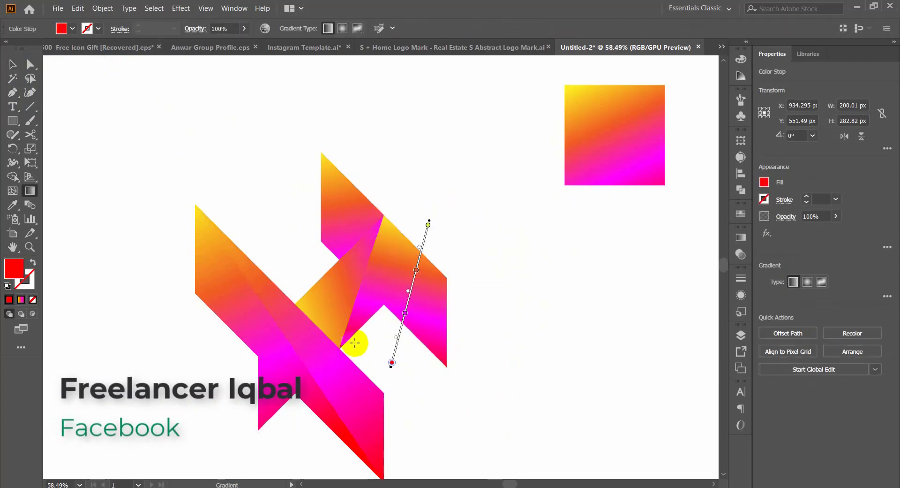
{"action": "key", "text": "v"}
{"action": "left_click", "coordinate": [573, 349]}
{"action": "key", "text": "ctrl+space"}
{"action": "left_click_drag", "start_coordinate": [450, 313], "coordinate": [361, 358]}
{"action": "left_click_drag", "start_coordinate": [430, 337], "coordinate": [495, 384]}
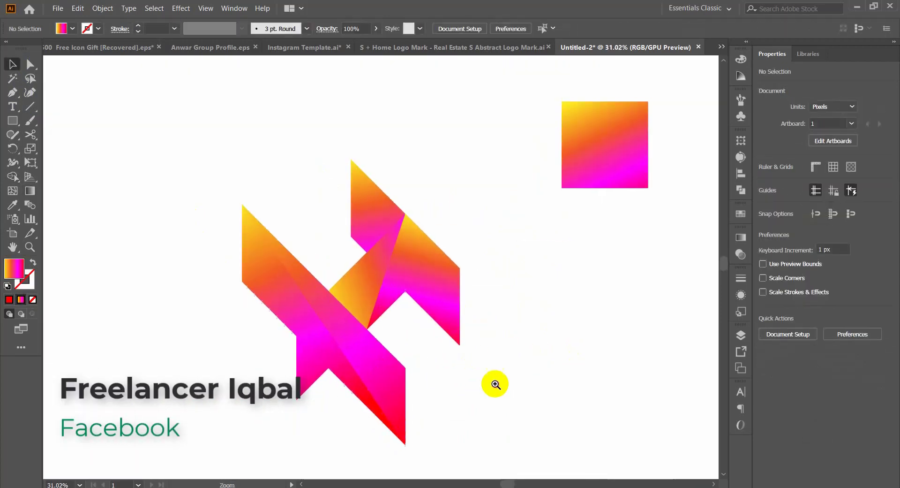
Step: Reverse the right-hand overlay's gradient so it runs diagonally upward, from yellow below the piece to red above it
{"action": "left_click", "coordinate": [393, 279]}
{"action": "key", "text": "g"}
{"action": "left_click_drag", "start_coordinate": [412, 207], "coordinate": [330, 411]}
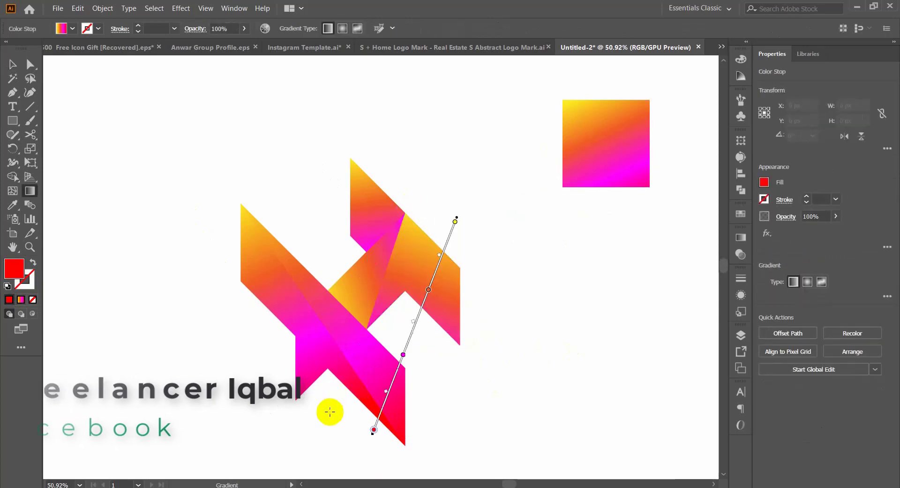
{"action": "left_click", "coordinate": [375, 331]}
{"action": "left_click_drag", "start_coordinate": [434, 171], "coordinate": [434, 169]}
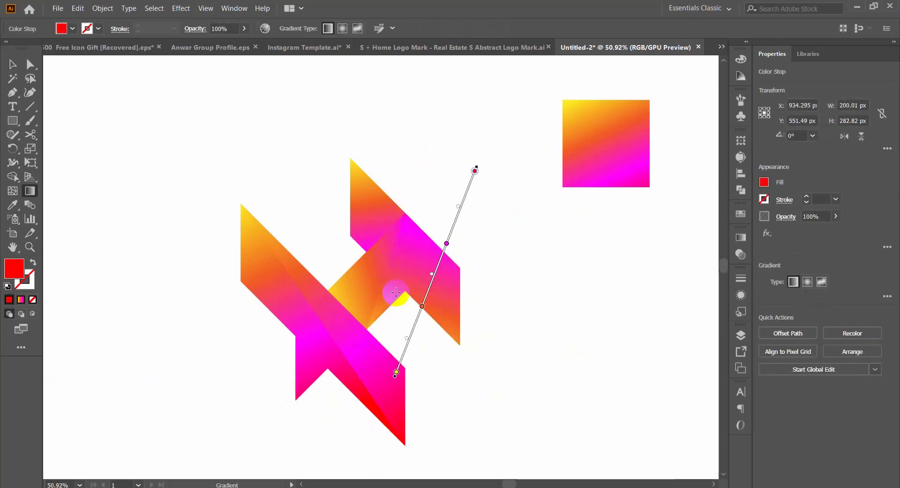
{"action": "key", "text": "v"}
{"action": "left_click", "coordinate": [366, 207]}
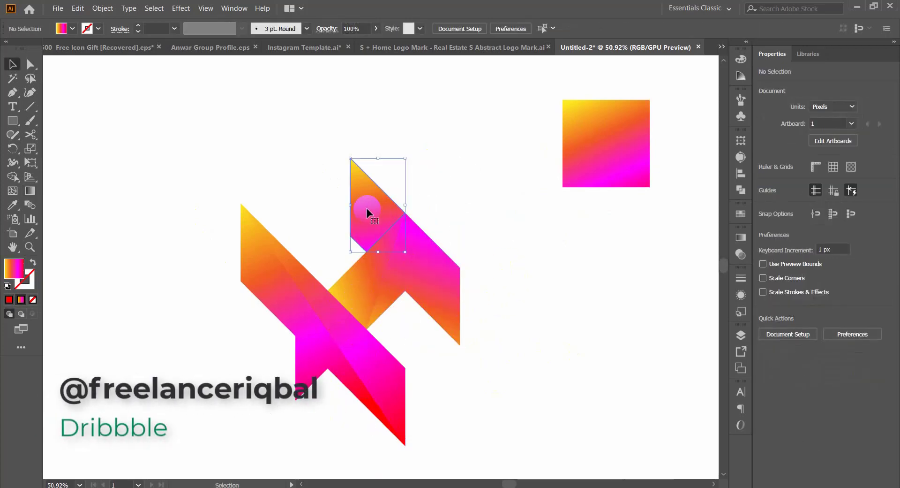
{"action": "left_click", "coordinate": [304, 118]}
{"action": "scroll", "coordinate": [304, 119], "scroll_direction": "up", "scroll_amount": 1}
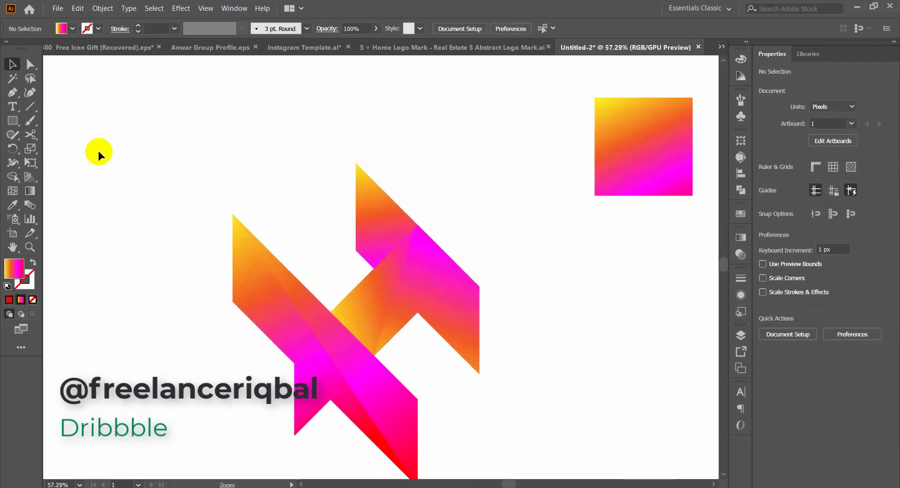
{"action": "left_click", "coordinate": [12, 92]}
{"action": "left_click", "coordinate": [356, 163]}
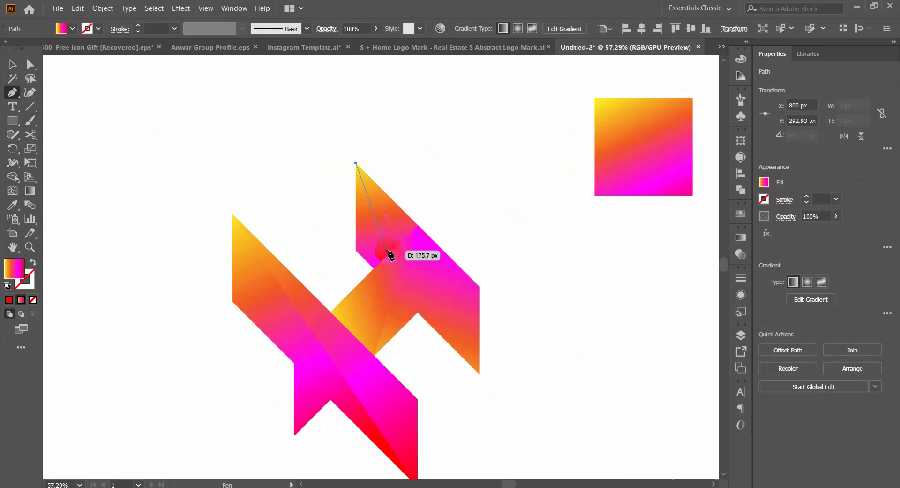
{"action": "key", "text": "v"}
{"action": "left_click", "coordinate": [327, 132]}
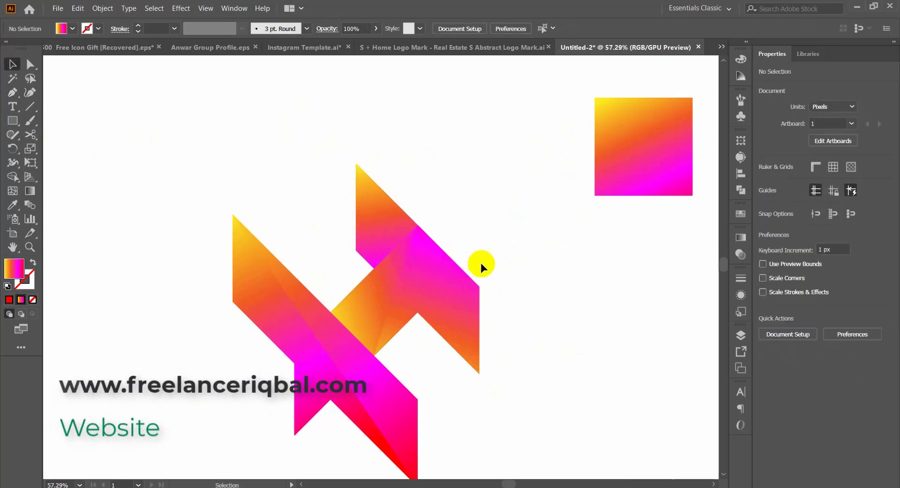
Step: Hide the crossbar and right-hand pieces, and draw a closed Pen shape from the upper piece's tip across its lower edge and around its left side
{"action": "left_click", "coordinate": [391, 318]}
{"action": "key", "text": "Delete"}
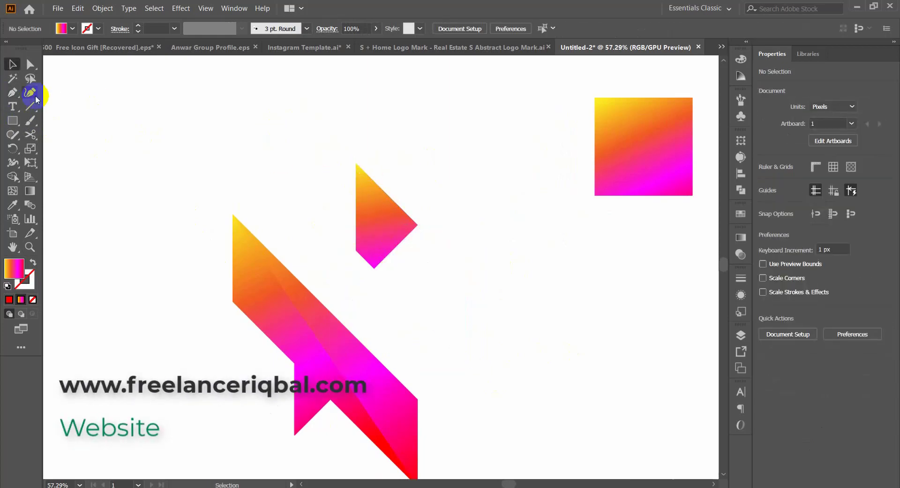
{"action": "left_click", "coordinate": [12, 92]}
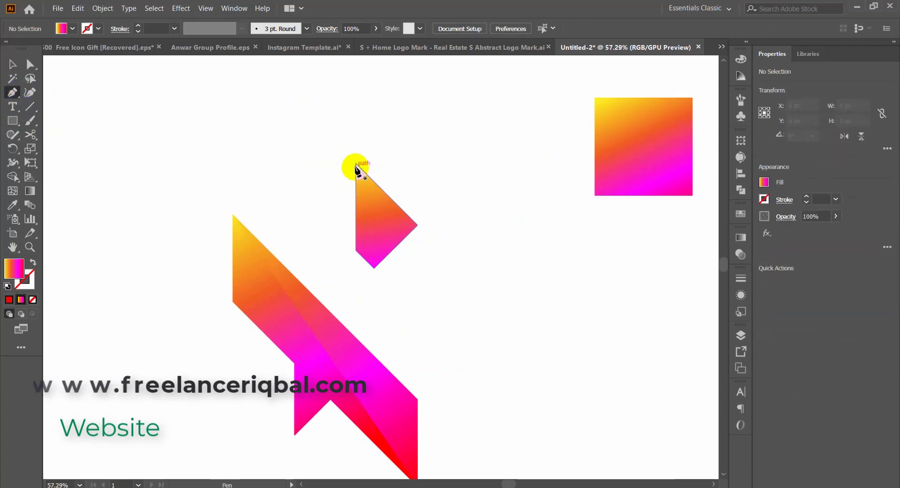
{"action": "left_click", "coordinate": [356, 164]}
{"action": "left_click", "coordinate": [394, 263]}
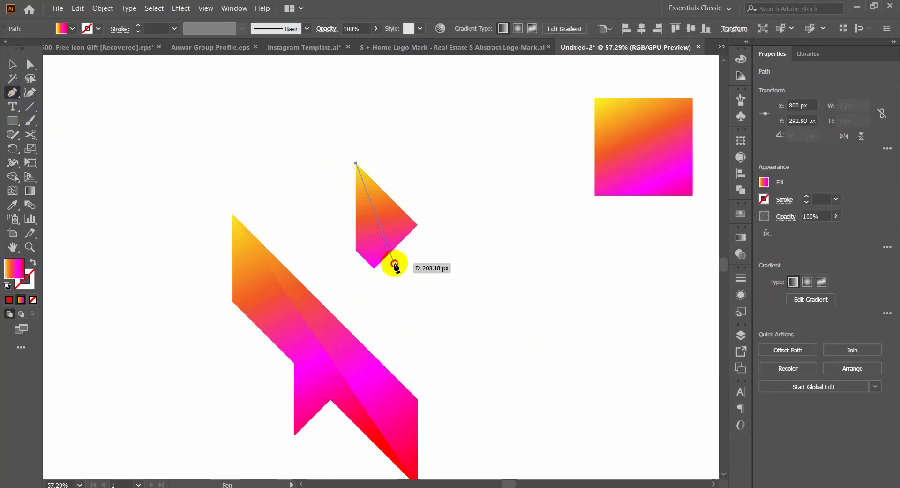
{"action": "left_click_drag", "start_coordinate": [399, 305], "coordinate": [342, 284]}
{"action": "left_click", "coordinate": [309, 197]}
{"action": "left_click", "coordinate": [312, 154]}
{"action": "left_click", "coordinate": [346, 134]}
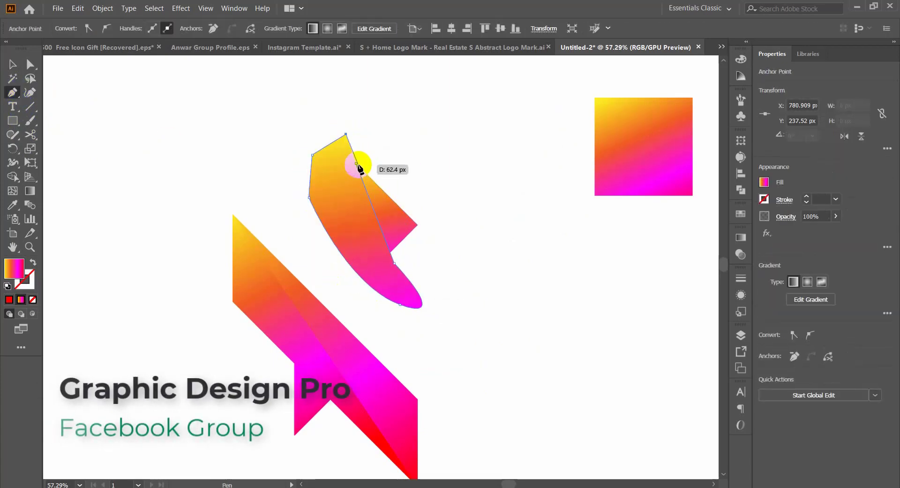
{"action": "left_click", "coordinate": [355, 163]}
Step: Trim off the new Pen shape outside the upper piece with the Shape Builder tool
{"action": "key", "text": "v"}
{"action": "left_click_drag", "start_coordinate": [397, 153], "coordinate": [347, 241]}
{"action": "key", "text": "shift+m"}
{"action": "left_click", "coordinate": [327, 184], "text": "alt"}
{"action": "key", "text": "v"}
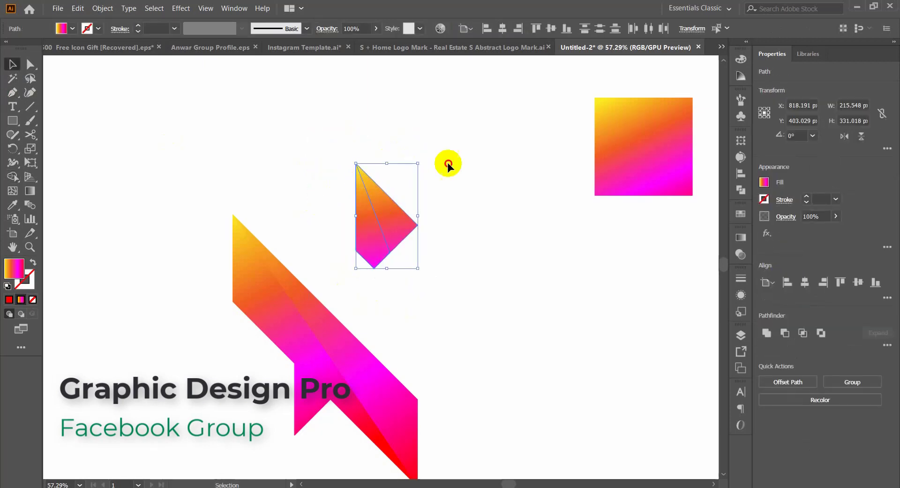
{"action": "left_click", "coordinate": [459, 207]}
Step: Redirect the narrow overlay's gradient steeply downward, from yellow above the upper piece's tip to red below its lower corner
{"action": "left_click", "coordinate": [367, 224]}
{"action": "key", "text": "g"}
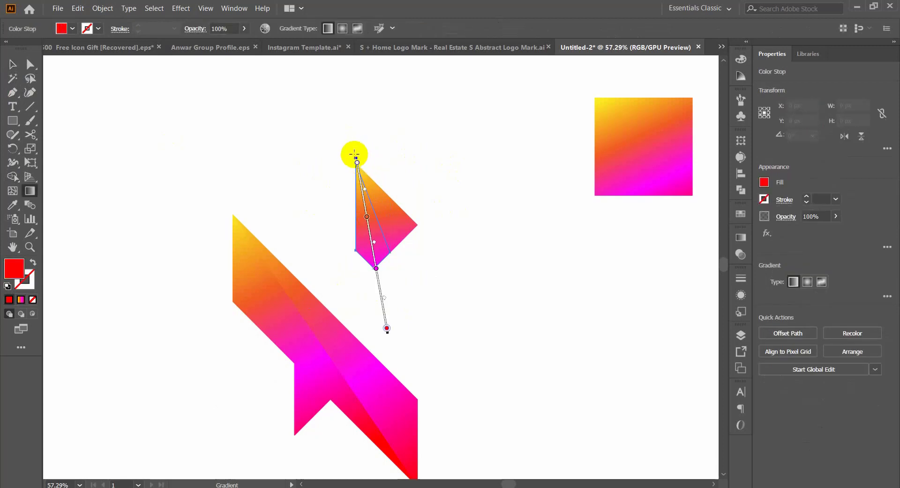
{"action": "left_click_drag", "start_coordinate": [354, 148], "coordinate": [373, 289]}
{"action": "left_click_drag", "start_coordinate": [349, 154], "coordinate": [396, 337]}
{"action": "left_click_drag", "start_coordinate": [355, 137], "coordinate": [380, 284]}
{"action": "key", "text": "v"}
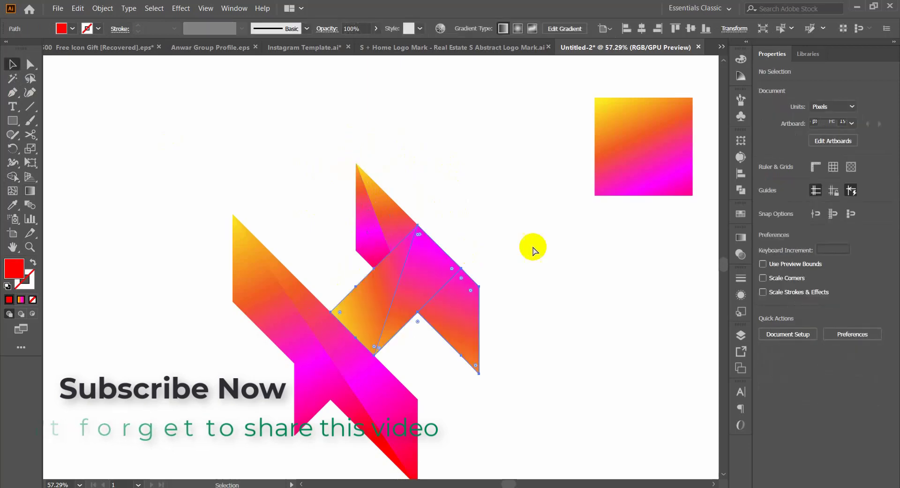
Step: Show the hidden pieces again and readjust the narrow overlay's gradient to run from orange at its tip to magenta at its lower end
{"action": "left_click", "coordinate": [365, 239]}
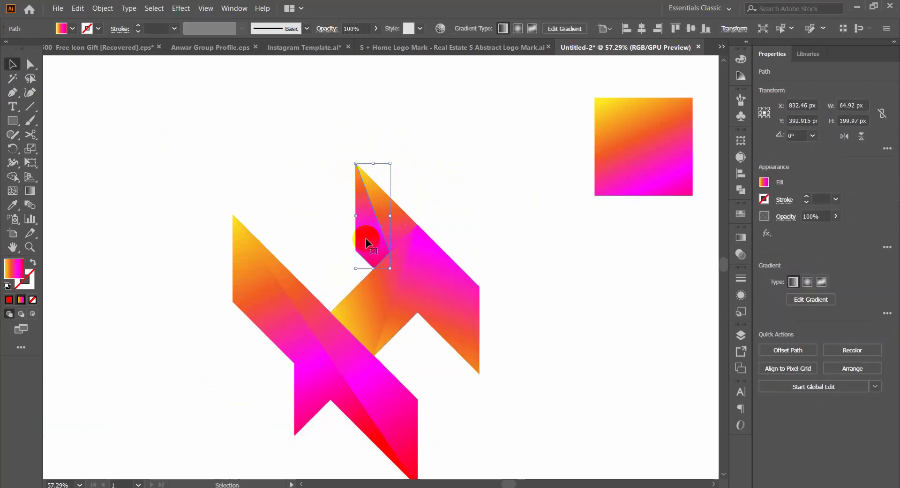
{"action": "key", "text": "g"}
{"action": "left_click_drag", "start_coordinate": [381, 304], "coordinate": [364, 135]}
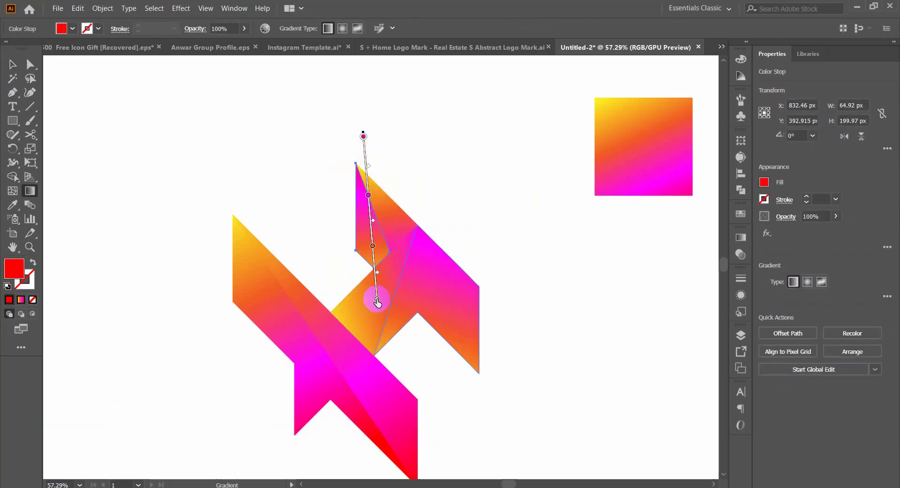
{"action": "left_click_drag", "start_coordinate": [391, 307], "coordinate": [384, 325]}
{"action": "key", "text": "v"}
{"action": "left_click", "coordinate": [494, 224]}
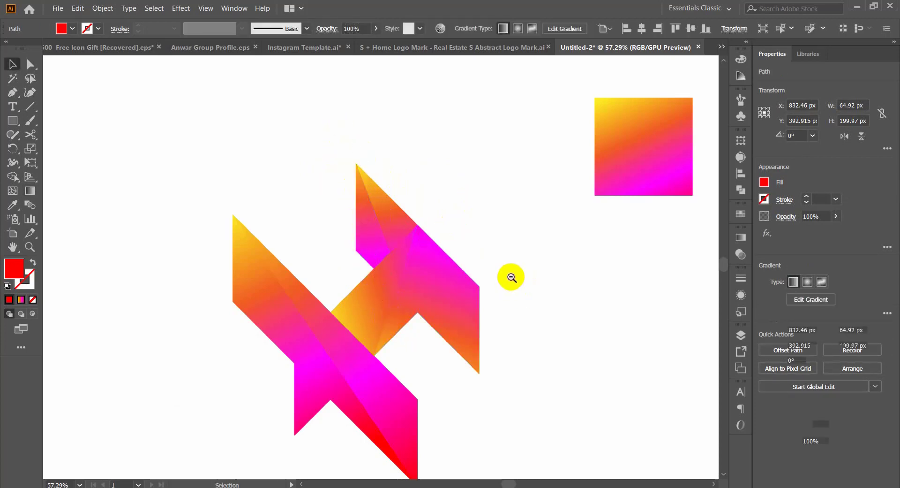
Step: Select all the pieces of the logo mark and group them
{"action": "scroll", "coordinate": [511, 276], "scroll_direction": "down", "scroll_amount": 3}
{"action": "left_click_drag", "start_coordinate": [325, 171], "coordinate": [497, 412]}
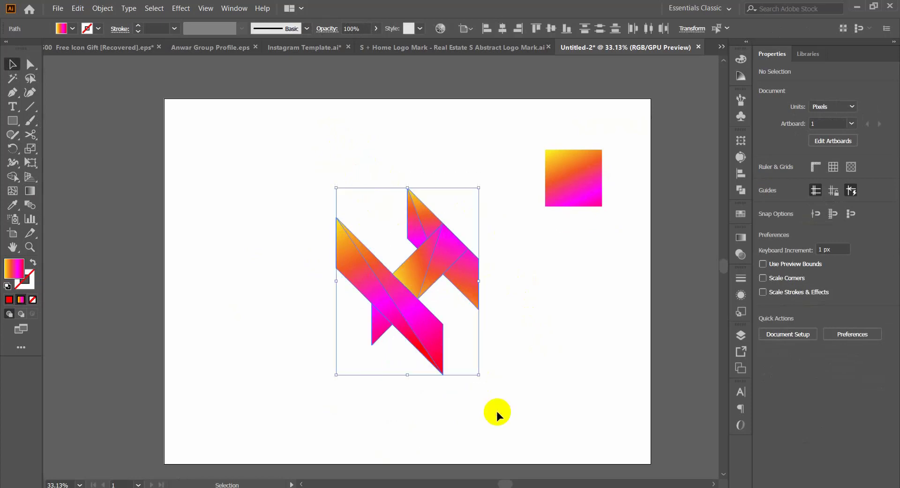
{"action": "key", "text": "a"}
{"action": "key", "text": "v"}
{"action": "left_click", "coordinate": [546, 299]}
{"action": "scroll", "coordinate": [490, 244], "scroll_direction": "down", "scroll_amount": 2}
Step: Delete the gradient sample square beside the logo mark
{"action": "left_click", "coordinate": [556, 190]}
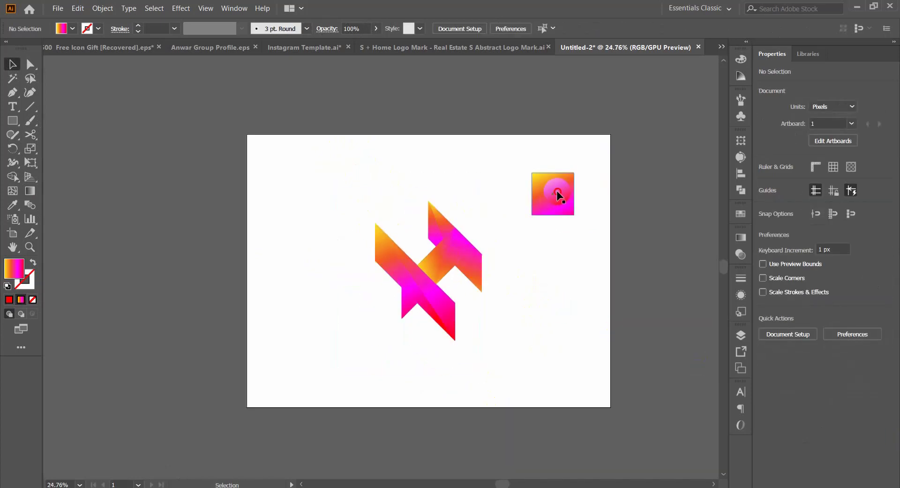
{"action": "left_click_drag", "start_coordinate": [568, 179], "coordinate": [665, 260]}
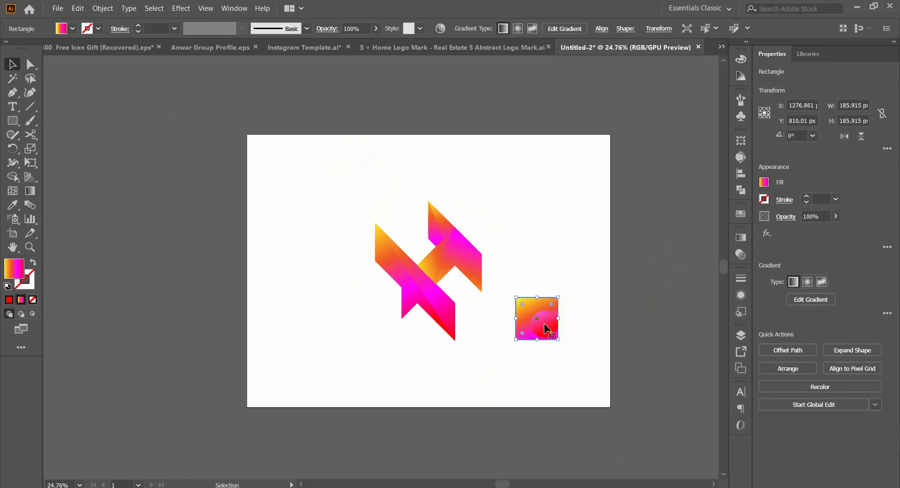
{"action": "left_click_drag", "start_coordinate": [545, 325], "coordinate": [606, 294]}
{"action": "key", "text": "Delete"}
Step: Centre the grouped logo on the artboard and scale it down proportionally around its centre
{"action": "left_click", "coordinate": [435, 281]}
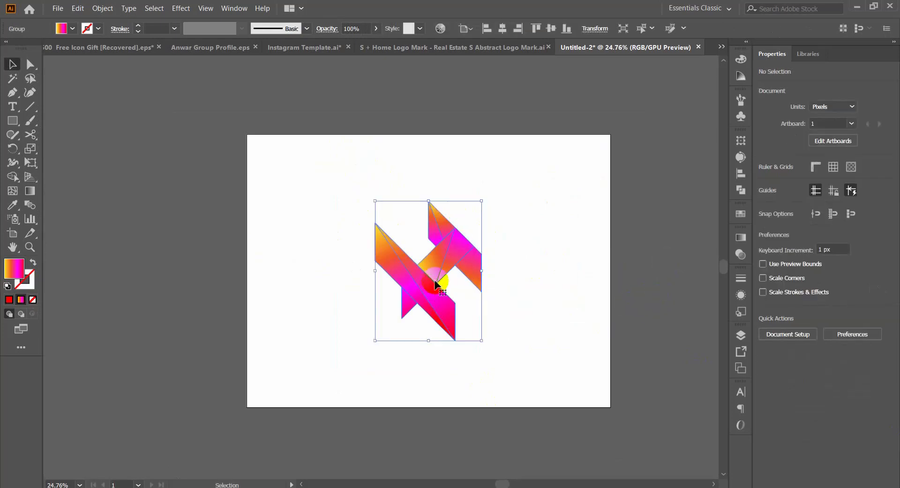
{"action": "left_click", "coordinate": [537, 28]}
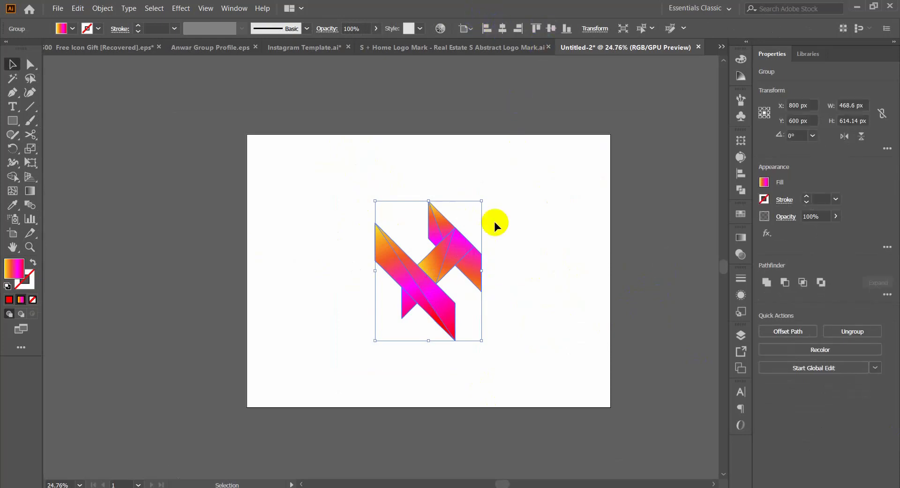
{"action": "left_click_drag", "start_coordinate": [482, 270], "coordinate": [462, 271]}
{"action": "left_click", "coordinate": [543, 294]}
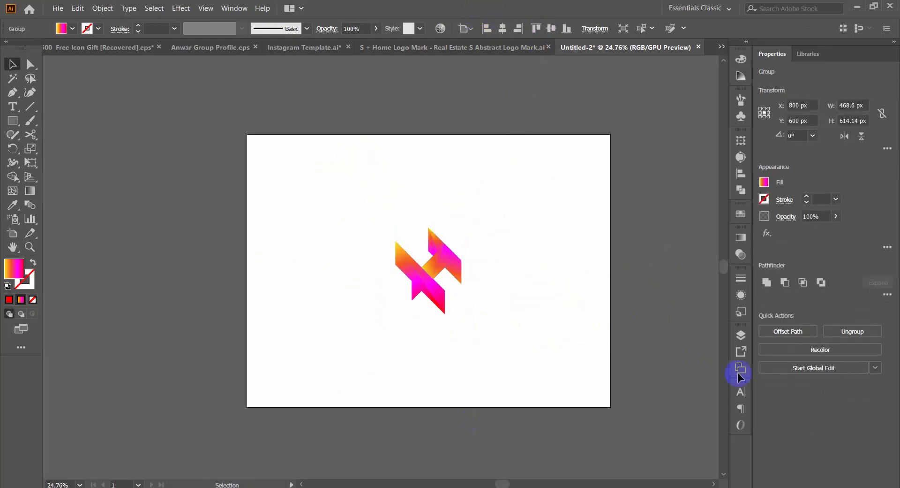
{"action": "left_click", "coordinate": [525, 370]}
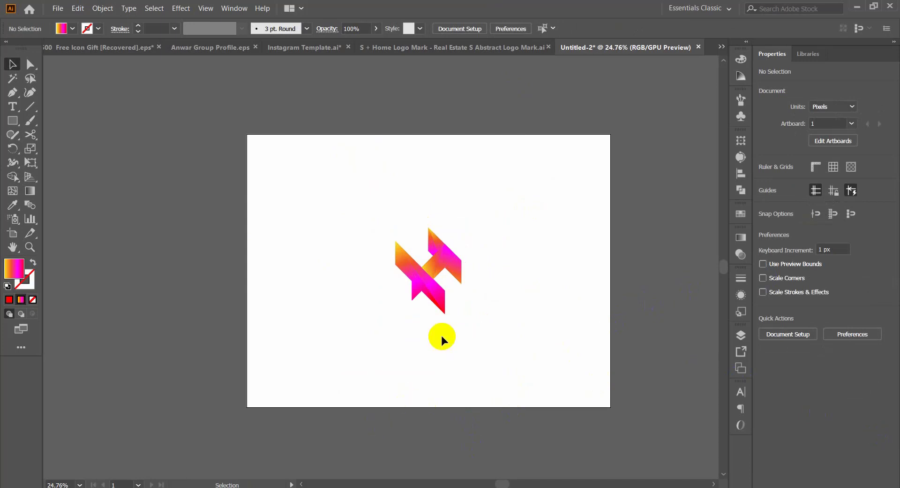
Step: Move the logo horizontally into the left half of the artboard
{"action": "left_click_drag", "start_coordinate": [438, 261], "coordinate": [353, 262]}
{"action": "left_click", "coordinate": [412, 271]}
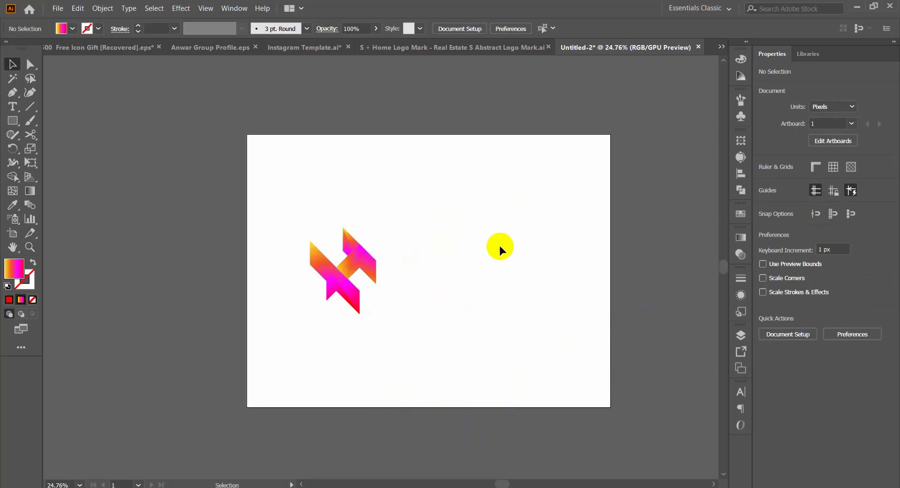
Step: Add the text "Hastract" beside the logo mark, then enlarge it to about 608 px wide and position it next to the mark
{"action": "left_click_drag", "start_coordinate": [414, 267], "coordinate": [428, 280]}
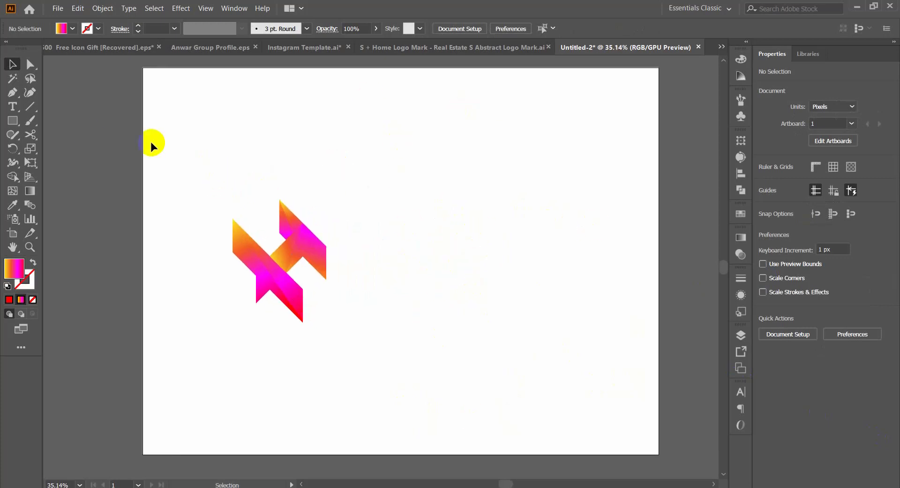
{"action": "left_click", "coordinate": [13, 107]}
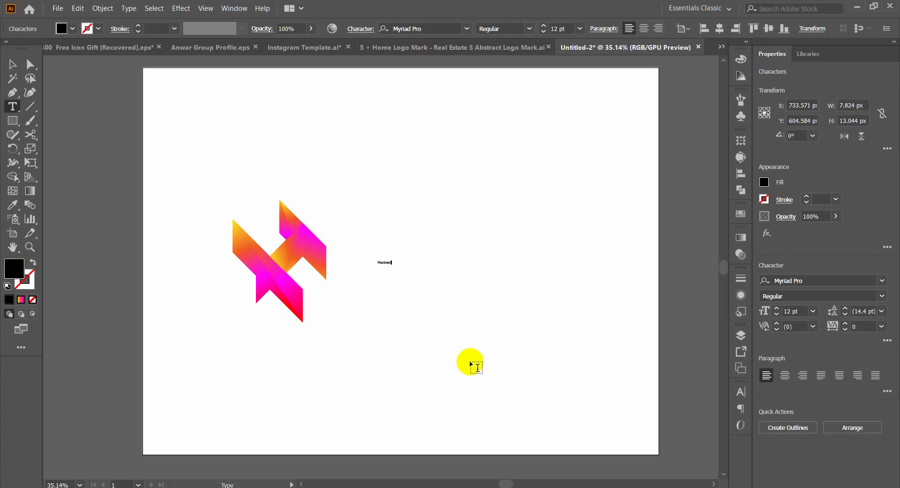
{"action": "left_click", "coordinate": [14, 64]}
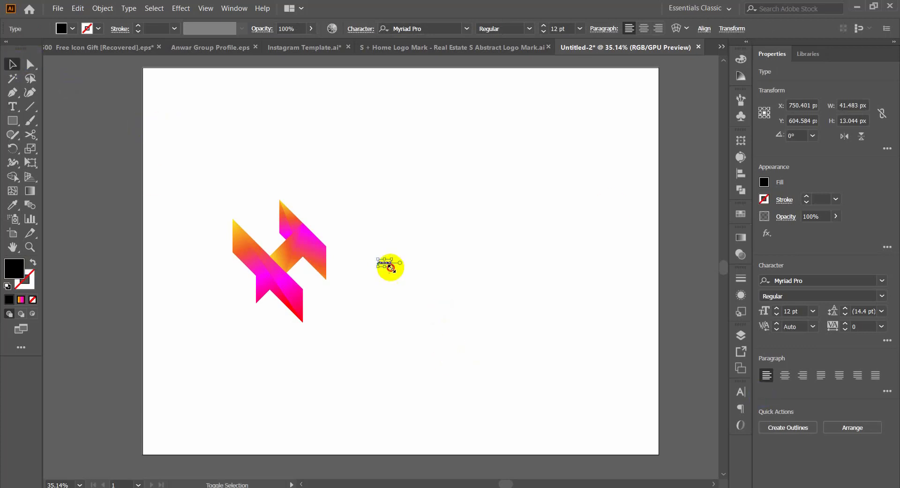
{"action": "left_click_drag", "start_coordinate": [391, 264], "coordinate": [575, 324]}
{"action": "left_click_drag", "start_coordinate": [445, 311], "coordinate": [417, 286]}
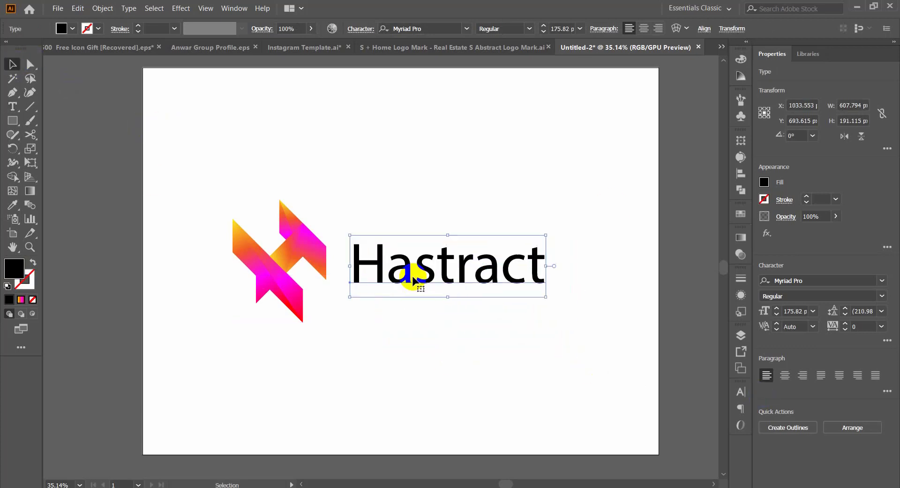
Step: Set the font of the "Hastract" text to Alvar Essential in the Medium style
{"action": "left_click", "coordinate": [415, 29]}
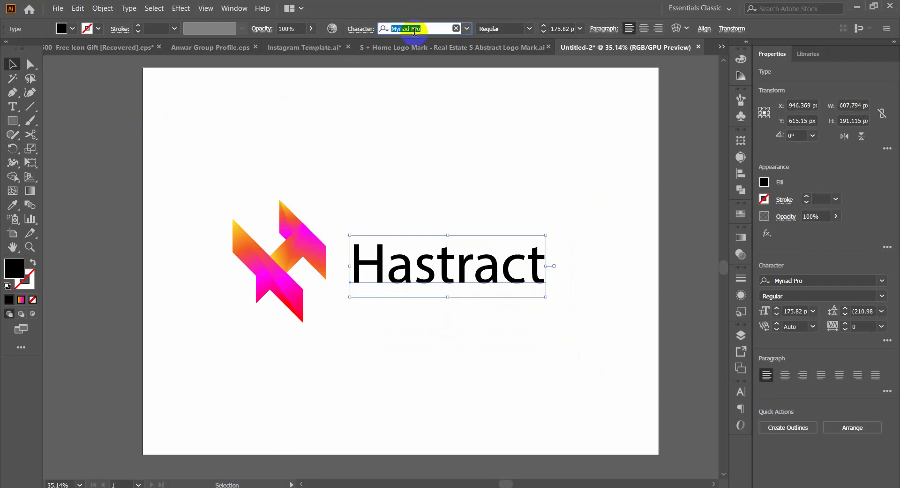
{"action": "type", "text": "alvar"}
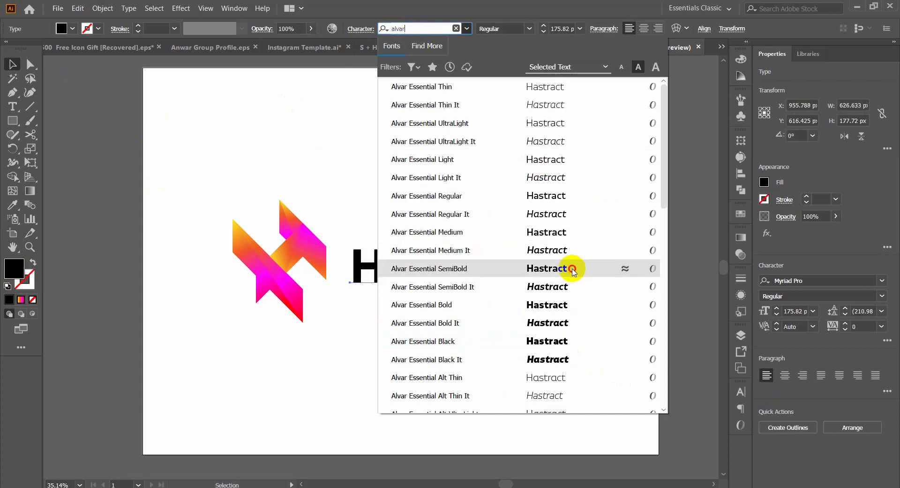
{"action": "left_click", "coordinate": [571, 267]}
{"action": "left_click", "coordinate": [530, 29]}
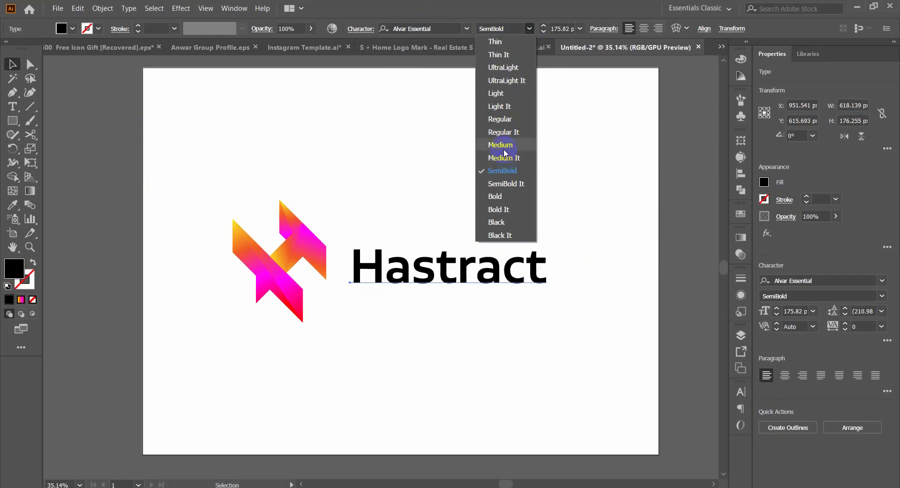
{"action": "left_click", "coordinate": [501, 145]}
Step: Set the kerning of the "Hastract" text to Optical
{"action": "key", "text": "ctrl+t"}
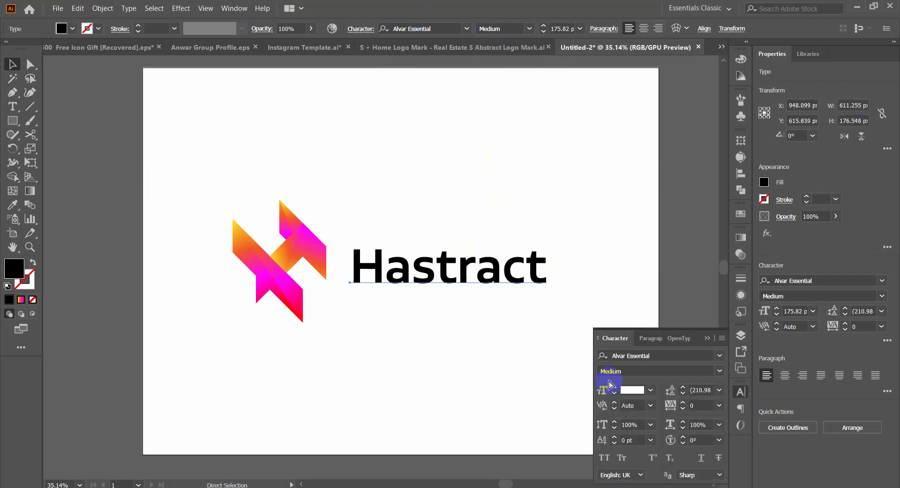
{"action": "left_click", "coordinate": [651, 406]}
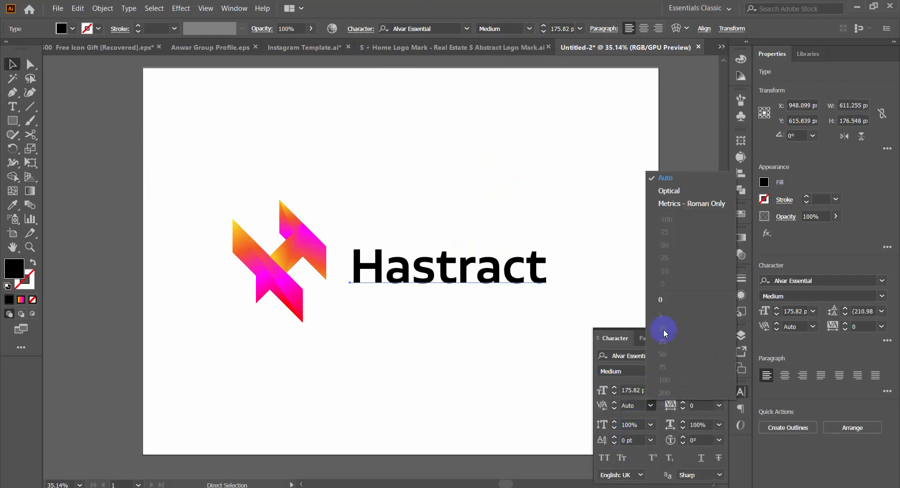
{"action": "left_click", "coordinate": [668, 192]}
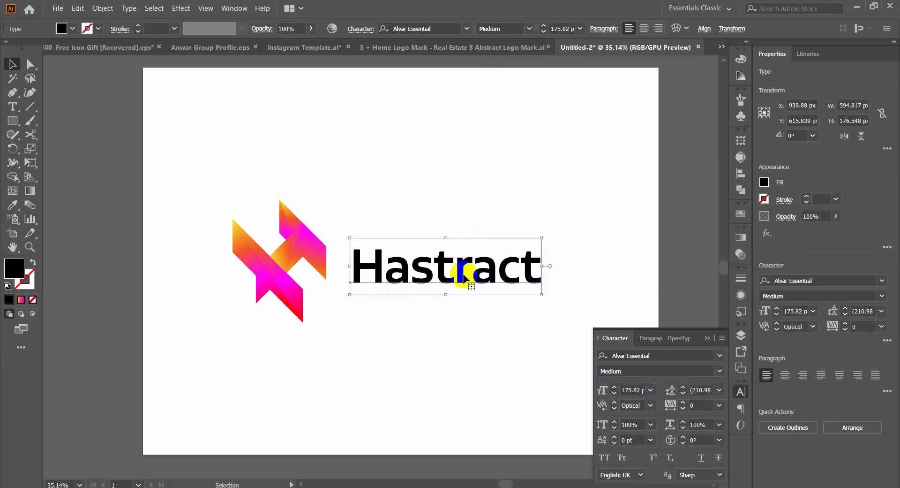
{"action": "left_click", "coordinate": [631, 404]}
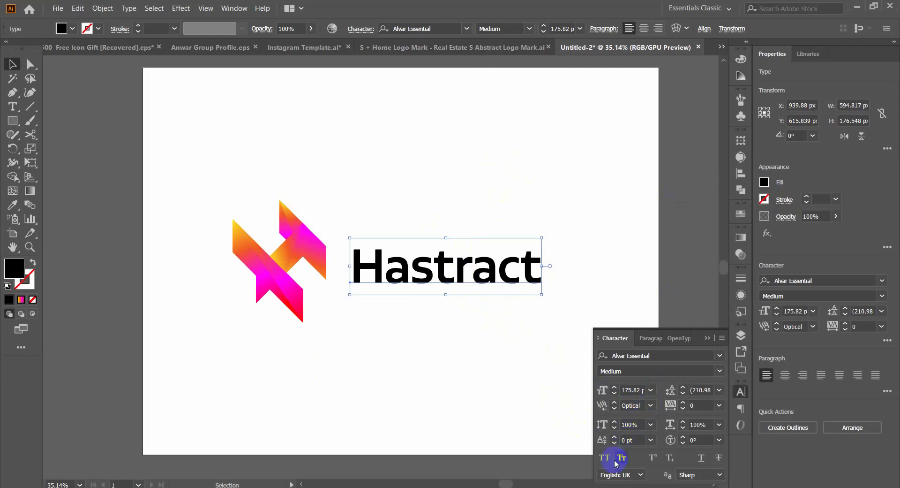
{"action": "left_click", "coordinate": [740, 396]}
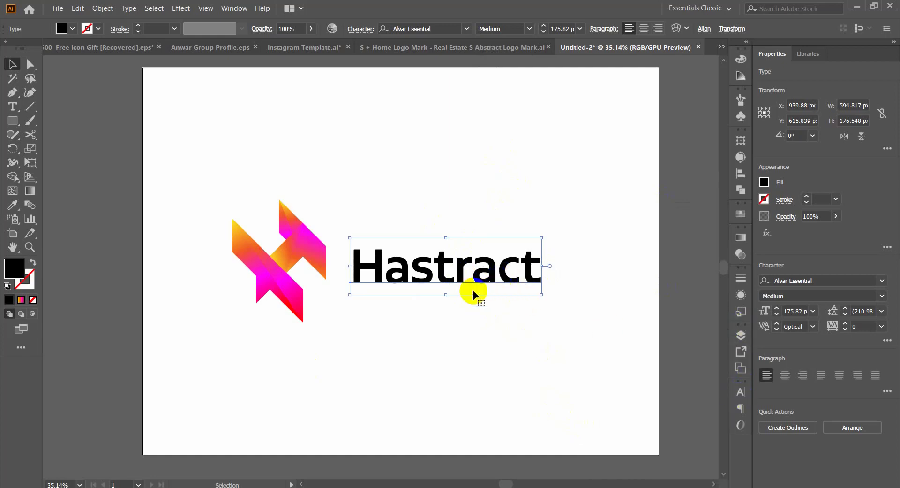
Step: Fill the "Hastract" text with dark navy #2d2c4c and convert it to outlines
{"action": "left_click", "coordinate": [20, 276]}
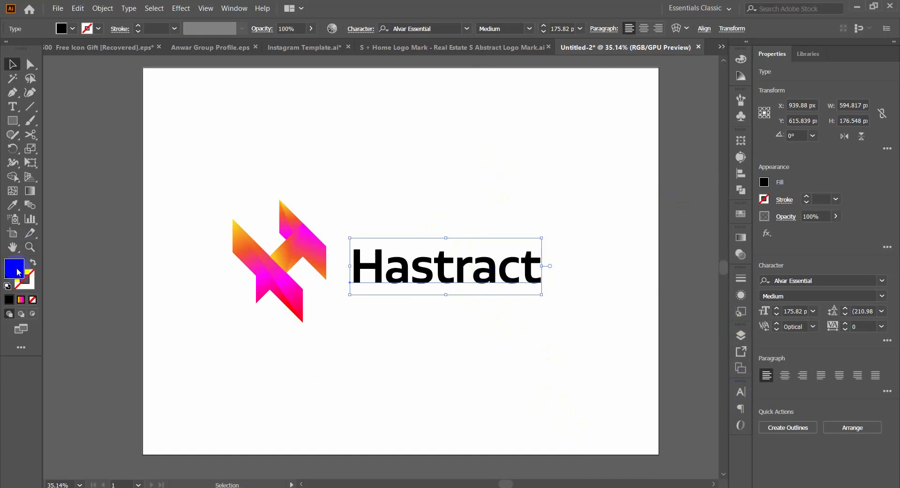
{"action": "double_click", "coordinate": [17, 271]}
{"action": "left_click", "coordinate": [679, 271]}
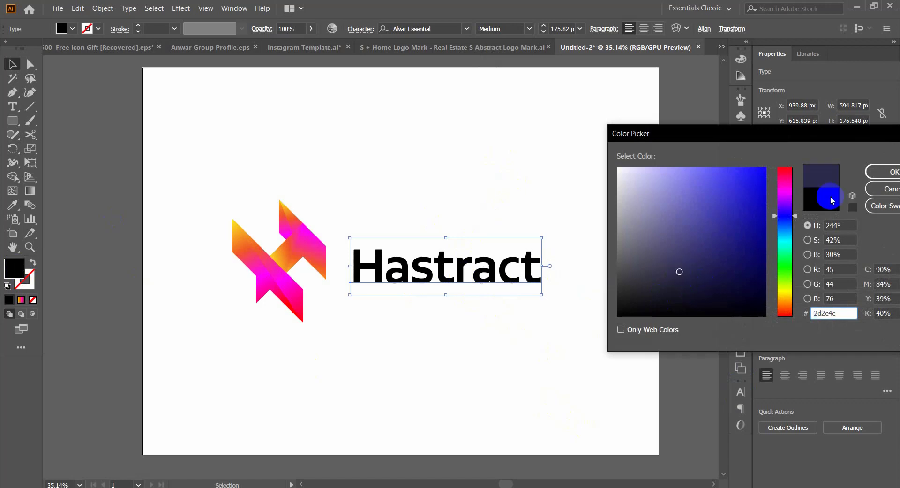
{"action": "left_click", "coordinate": [888, 171]}
{"action": "left_click", "coordinate": [452, 348]}
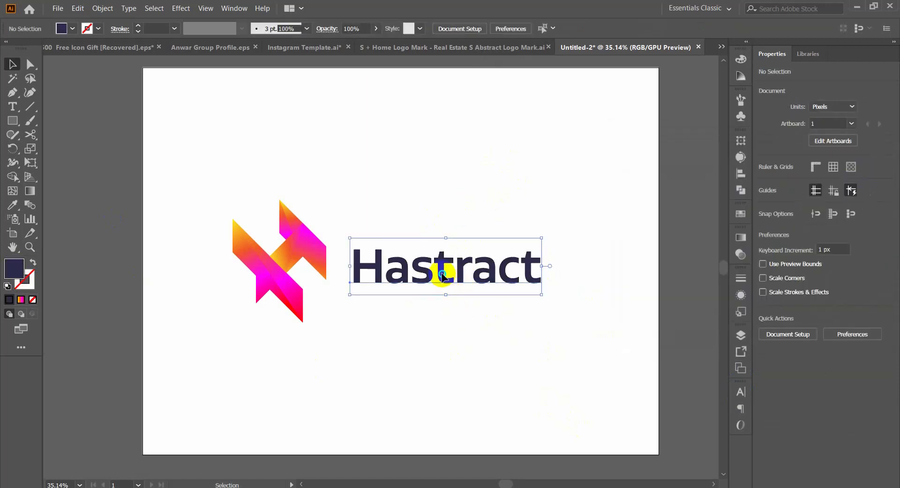
{"action": "right_click", "coordinate": [471, 293]}
{"action": "left_click", "coordinate": [502, 342]}
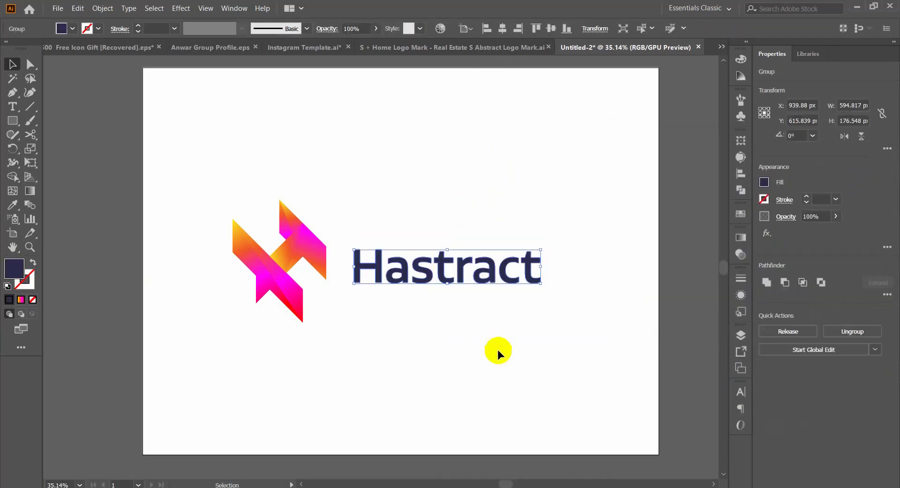
Step: Move the logo mark closer to the wordmark and align both to the vertical centre of the artboard
{"action": "left_click_drag", "start_coordinate": [320, 207], "coordinate": [299, 316]}
{"action": "left_click_drag", "start_coordinate": [231, 260], "coordinate": [293, 270]}
{"action": "left_click", "coordinate": [438, 277], "text": "shift"}
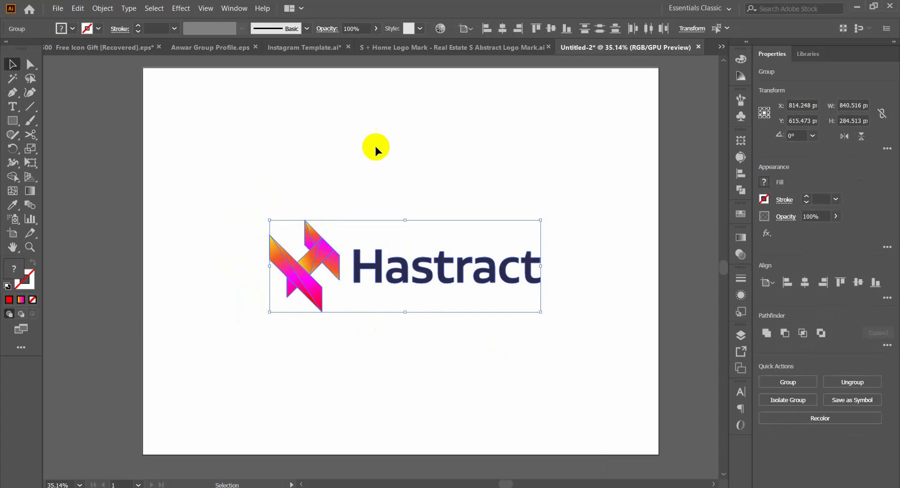
{"action": "left_click", "coordinate": [551, 29]}
{"action": "left_click", "coordinate": [532, 121]}
Step: Place a copy of the logo mark near the artboard's lower-right corner
{"action": "left_click_drag", "start_coordinate": [246, 182], "coordinate": [522, 356]}
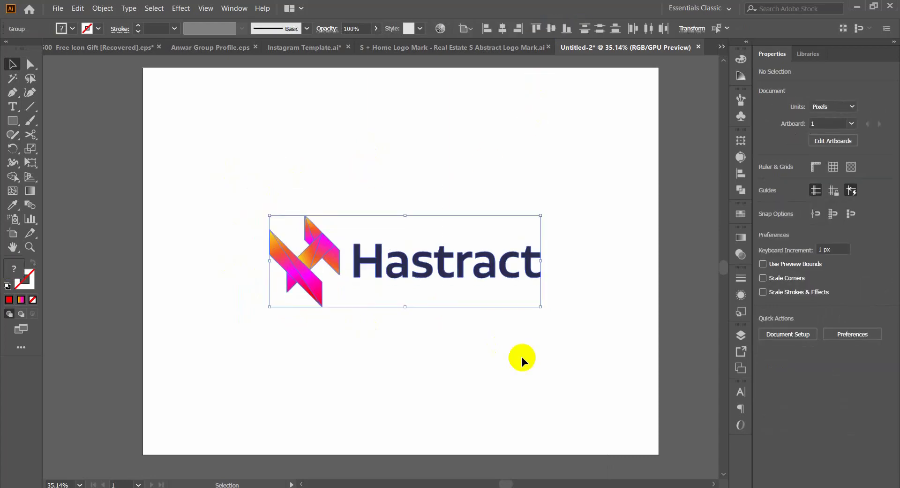
{"action": "left_click", "coordinate": [521, 356]}
{"action": "left_click_drag", "start_coordinate": [277, 246], "coordinate": [554, 398]}
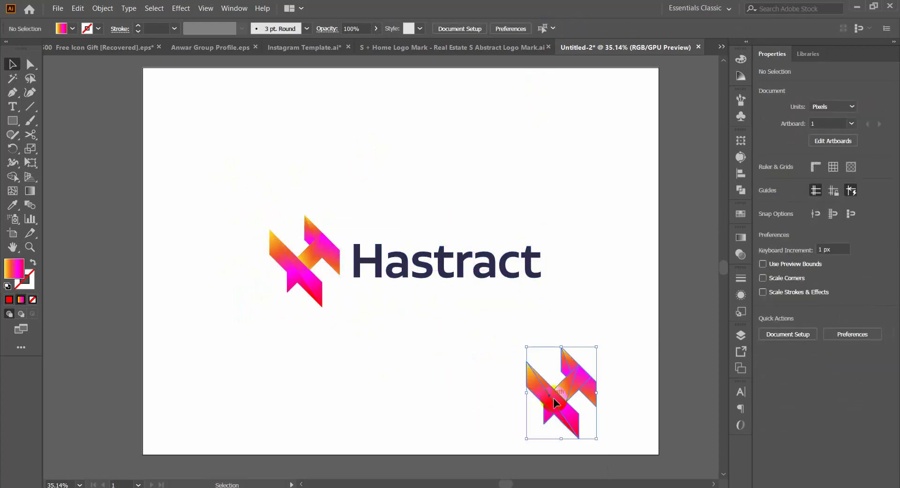
Step: Group the logo mark with the wordmark, then centre the group on the artboard and scale it up slightly
{"action": "left_click_drag", "start_coordinate": [483, 367], "coordinate": [223, 177]}
{"action": "key", "text": "ctrl+g"}
{"action": "left_click", "coordinate": [502, 28]}
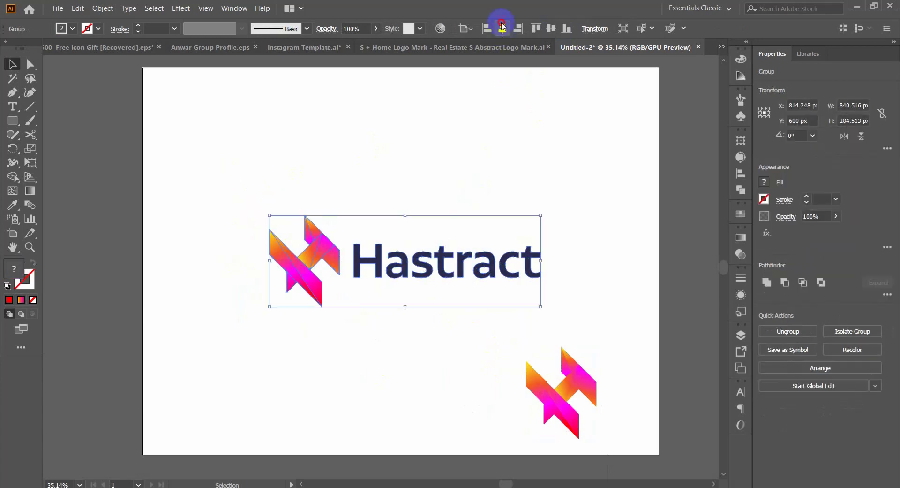
{"action": "left_click", "coordinate": [553, 28]}
{"action": "left_click_drag", "start_coordinate": [538, 256], "coordinate": [548, 261]}
{"action": "left_click", "coordinate": [576, 245]}
Step: Unlock the background rectangle and enlarge the copied mark to about 464 × 608 px so it overhangs the artboard's lower-right corner
{"action": "left_click", "coordinate": [576, 385]}
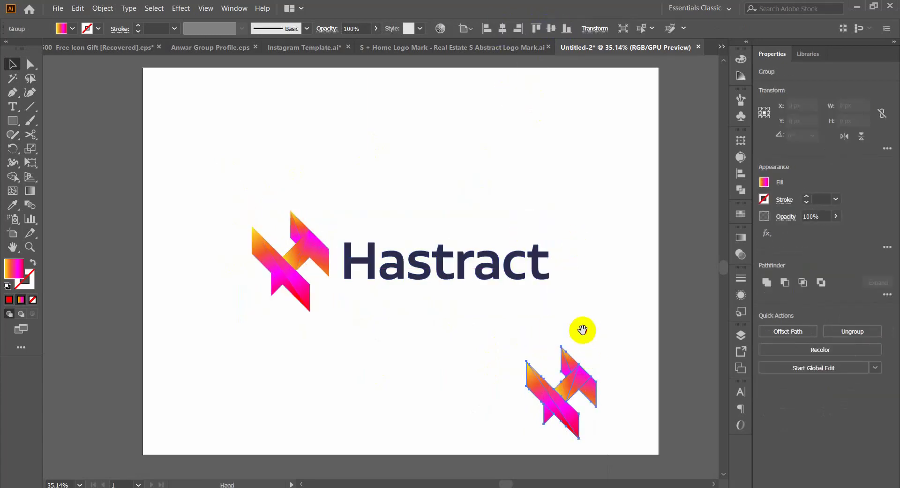
{"action": "left_click_drag", "start_coordinate": [582, 331], "coordinate": [565, 315]}
{"action": "key", "text": "ctrl+alt+2"}
{"action": "left_click_drag", "start_coordinate": [524, 284], "coordinate": [478, 305]}
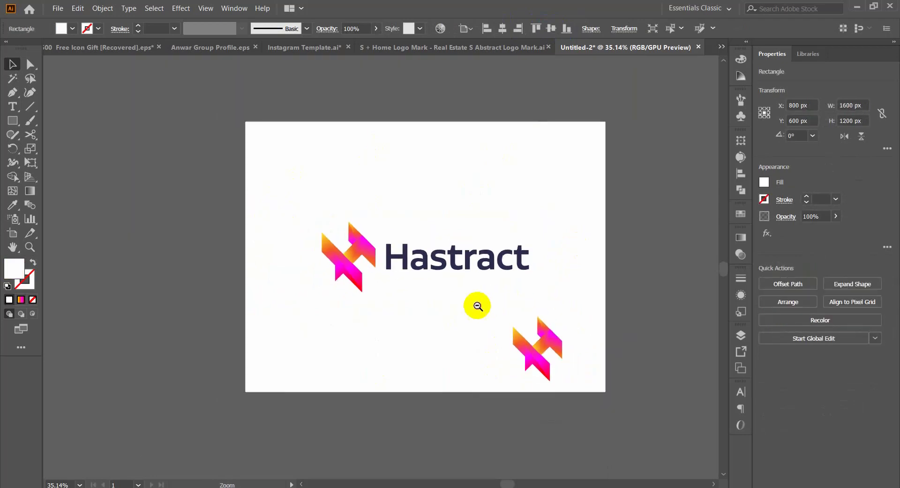
{"action": "left_click", "coordinate": [661, 273]}
{"action": "left_click", "coordinate": [548, 345]}
{"action": "left_click_drag", "start_coordinate": [563, 380], "coordinate": [617, 453]}
{"action": "left_click_drag", "start_coordinate": [579, 358], "coordinate": [578, 349]}
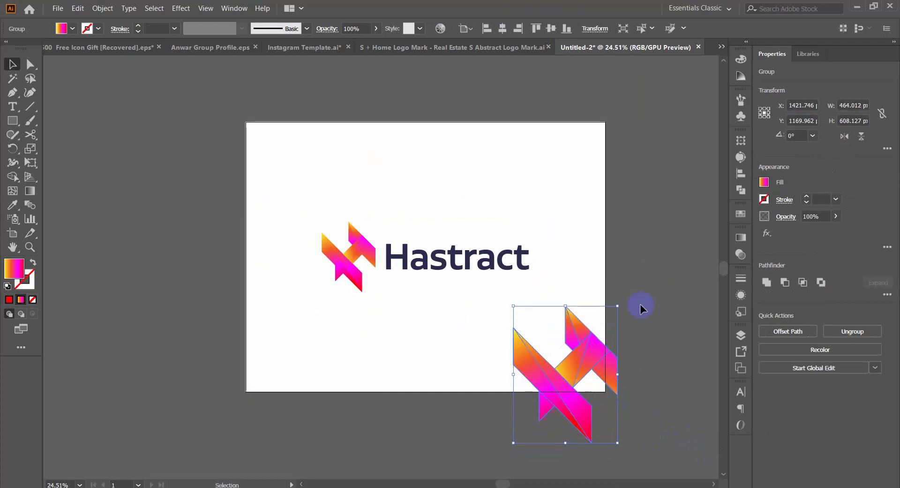
Step: Trim away the parts of the enlarged mark outside the background rectangle with the Shape Builder tool
{"action": "left_click", "coordinate": [641, 301]}
{"action": "left_click_drag", "start_coordinate": [645, 300], "coordinate": [511, 435]}
{"action": "key", "text": "shift+m"}
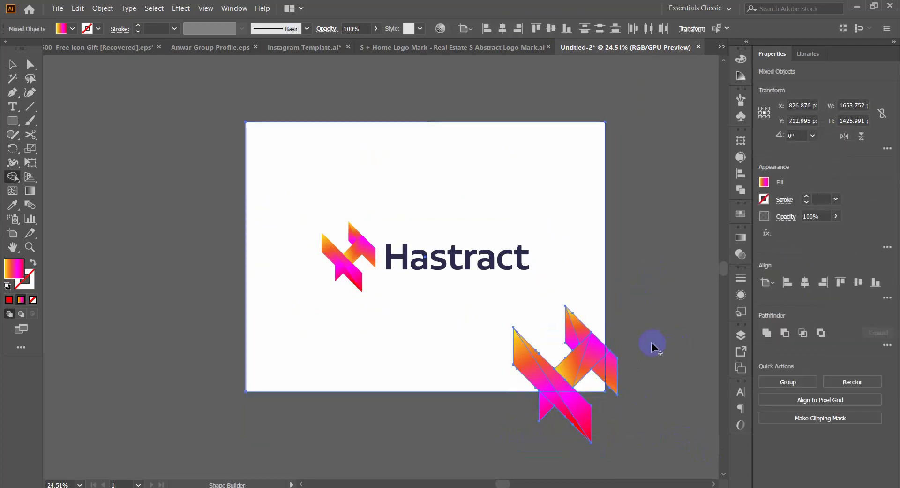
{"action": "mouse_move", "coordinate": [609, 407]}
{"action": "left_mouse_down"}
{"action": "mouse_move", "coordinate": [523, 411]}
{"action": "mouse_move", "coordinate": [621, 396]}
{"action": "left_mouse_up"}
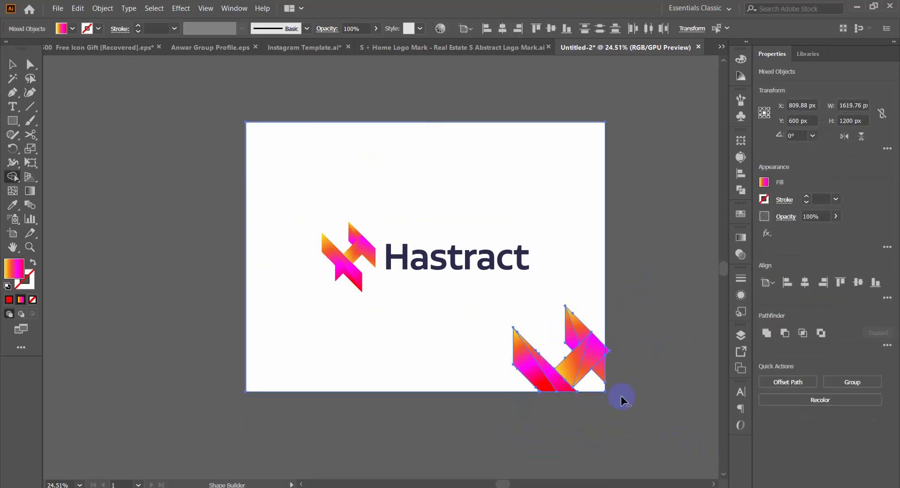
{"action": "left_click", "coordinate": [608, 352], "text": "alt"}
{"action": "key", "text": "v"}
{"action": "left_click", "coordinate": [632, 367]}
Step: Lower the opacity of the cropped corner mark, first to 15% and finally to 35%
{"action": "left_click_drag", "start_coordinate": [533, 251], "coordinate": [580, 288]}
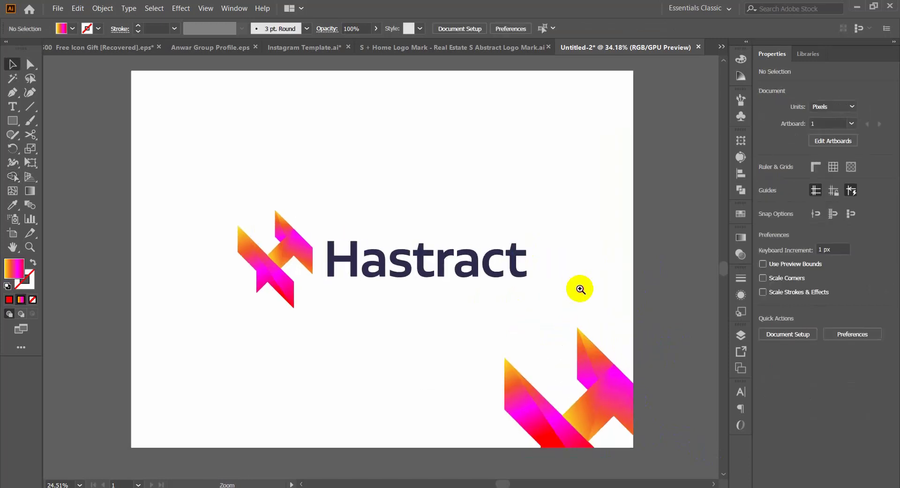
{"action": "left_click", "coordinate": [574, 368]}
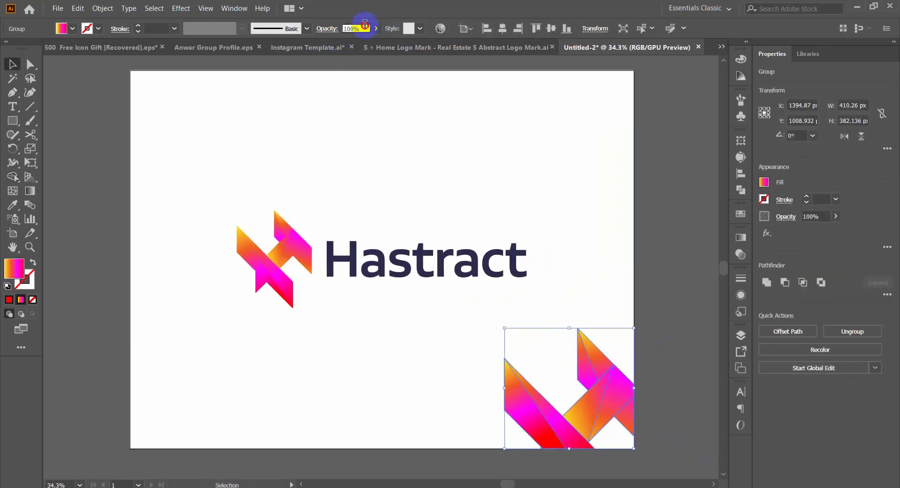
{"action": "type", "text": "15"}
{"action": "key", "text": "Return"}
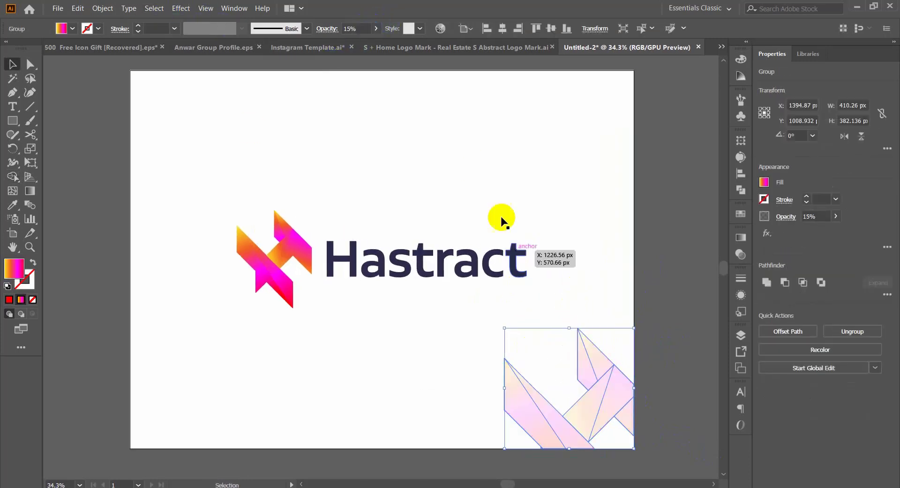
{"action": "left_click", "coordinate": [365, 29]}
{"action": "type", "text": "35"}
{"action": "key", "text": "Return"}
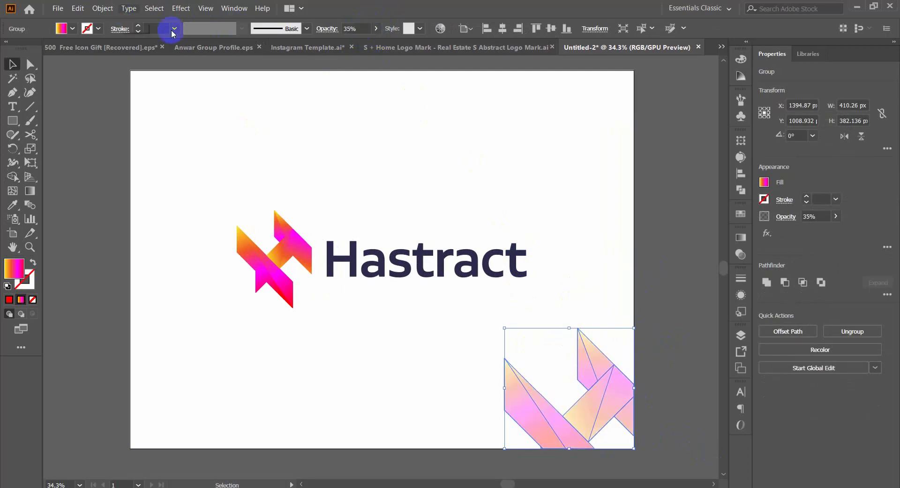
{"action": "left_click", "coordinate": [625, 195]}
{"action": "left_click_drag", "start_coordinate": [677, 267], "coordinate": [690, 266]}
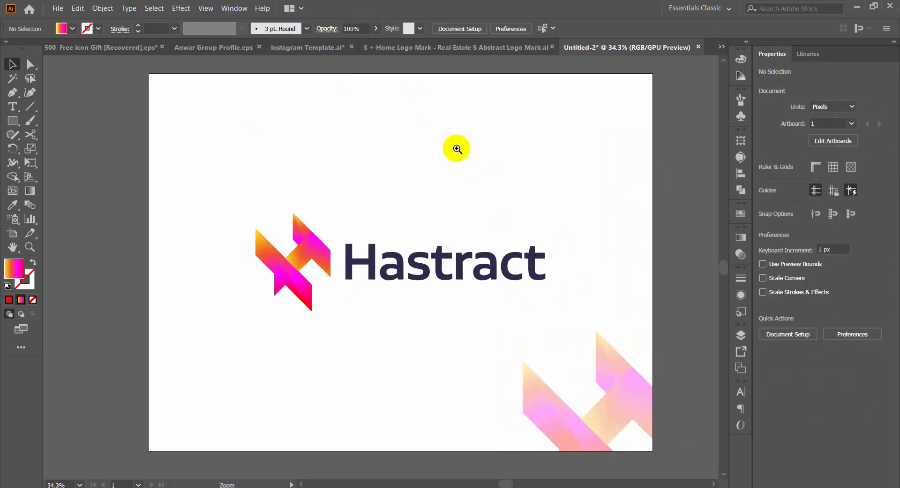
{"action": "left_click_drag", "start_coordinate": [457, 149], "coordinate": [470, 168]}
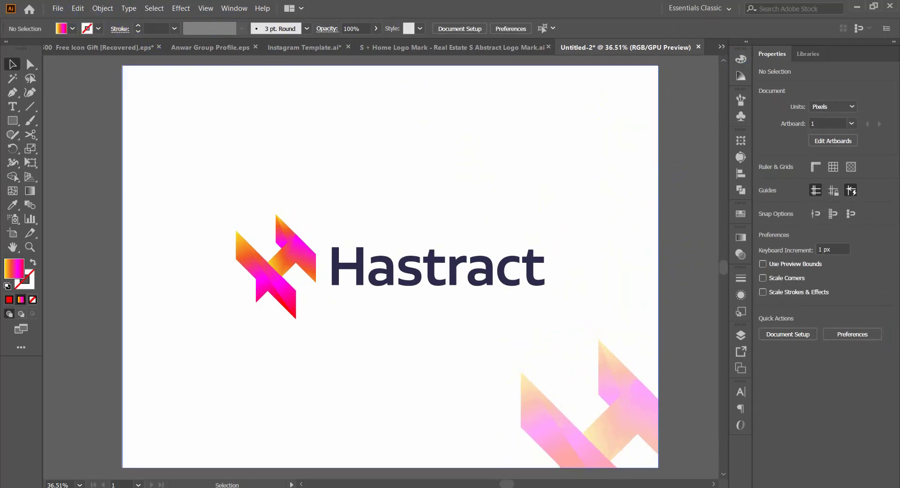
Step: Open the document's file info and set its rating to five stars
{"action": "left_click", "coordinate": [58, 8]}
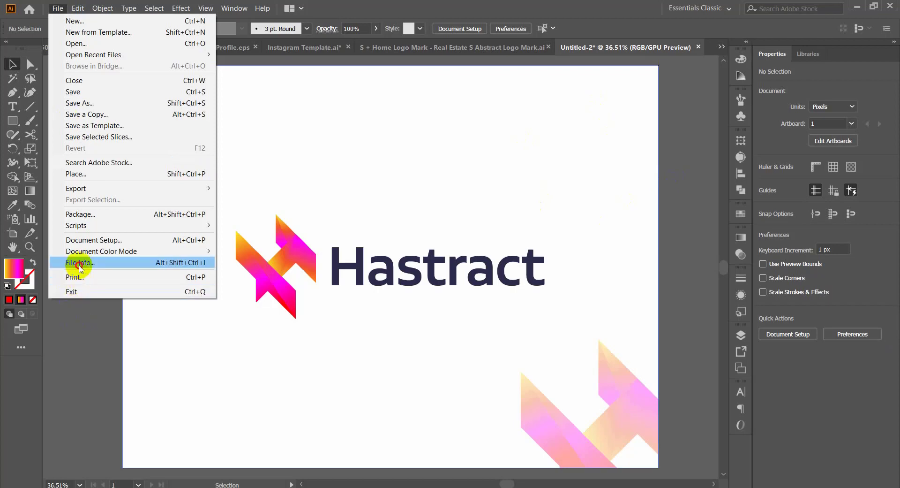
{"action": "left_click", "coordinate": [79, 267]}
{"action": "left_click", "coordinate": [472, 235]}
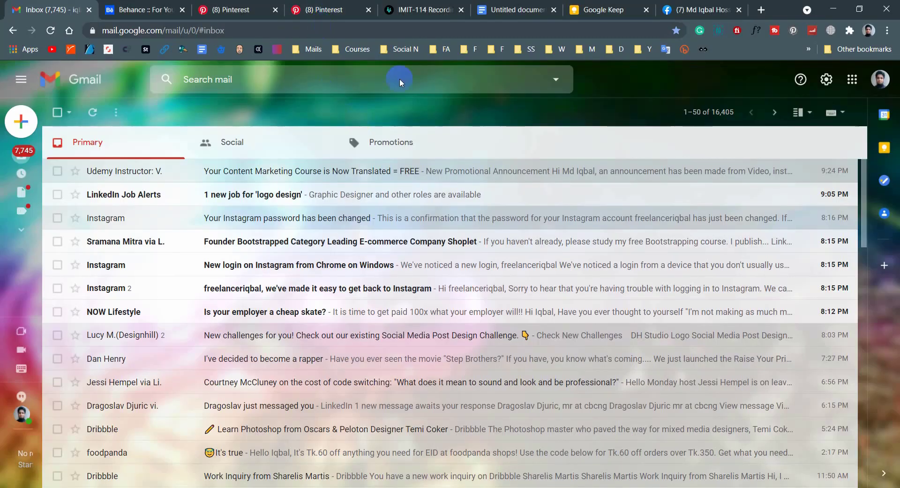
Step: Copy the logo keywords from the untitled document open in the browser and paste them into the file info's keywords and description
{"action": "left_click", "coordinate": [516, 10]}
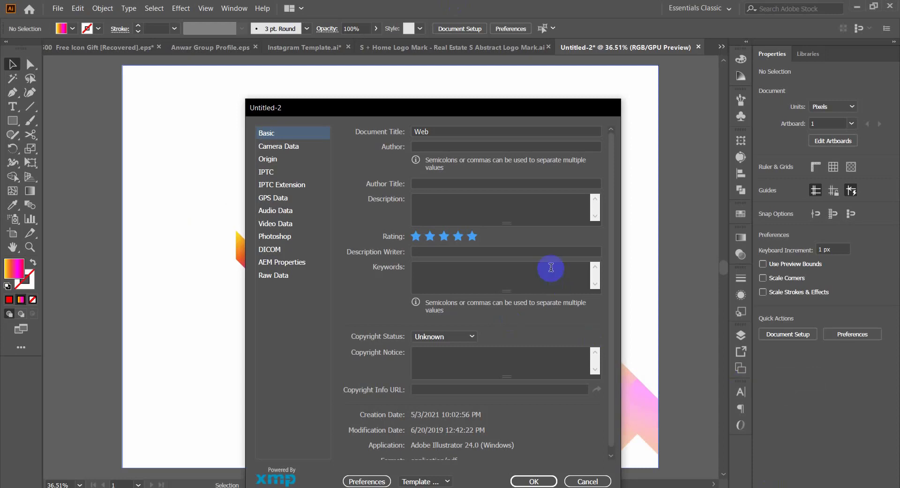
{"action": "left_click", "coordinate": [551, 267]}
{"action": "type", "text": "Brand Identity; Branding; Brand guidelines; Modern logo 2021; Logo Trends 2021; logo branding; logotype; app logo design; Logo; Logo Design; Logo designer; brand; Branding; Brand Identity; Branding; Brand Guidelines; Logo branding; graphic design; graphic designer"}
{"action": "left_click", "coordinate": [496, 206]}
{"action": "type", "text": "Brand Identity; Branding; Brand guidelines; Modern logo 2021; Logo Trends 2021; logo branding; logotype; app logo design; Logo; Logo Design; Logo designer; brand; Branding; Brand Identity; Branding; Brand Guidelines; Logo branding; graphic design; graphic designer"}
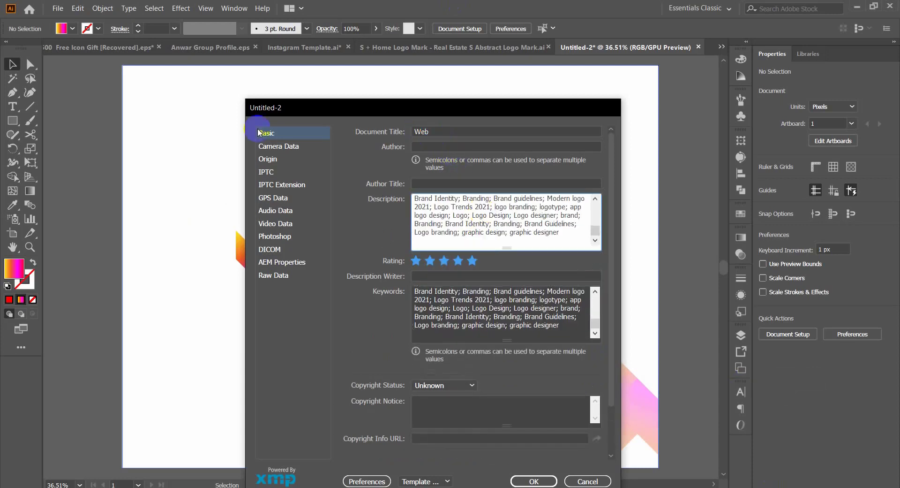
Step: Set the document title to "H Abstract Initial Letter Logo Mark" and apply the file info
{"action": "left_click", "coordinate": [450, 131]}
{"action": "type", "text": "H Abstract Initial Letter Logo Mark"}
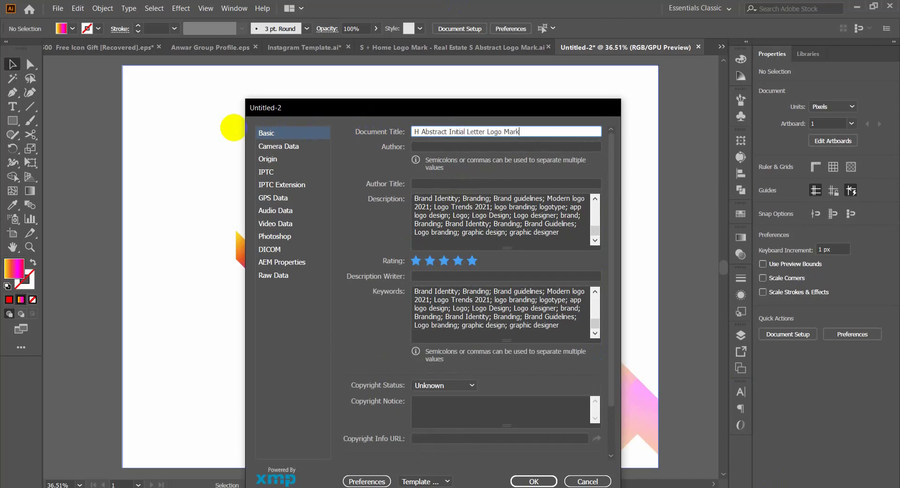
{"action": "key", "text": "ctrl+a"}
{"action": "left_click", "coordinate": [532, 480]}
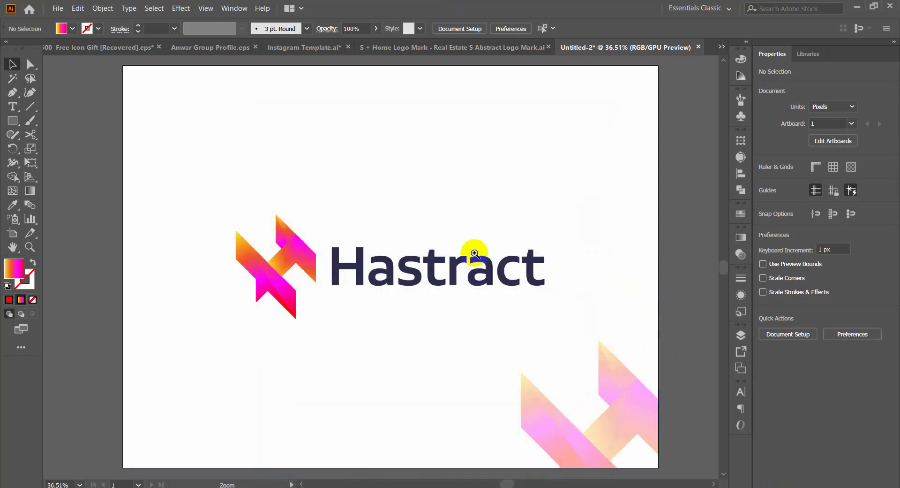
Step: Ungroup the wordmark into separate letters and select its letter H
{"action": "left_click_drag", "start_coordinate": [449, 255], "coordinate": [428, 257]}
{"action": "left_click", "coordinate": [431, 258]}
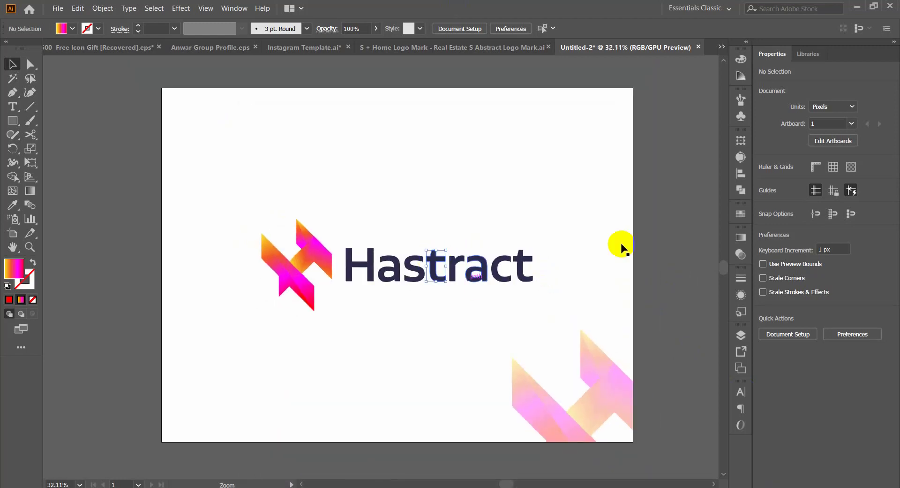
{"action": "left_click", "coordinate": [682, 217]}
{"action": "left_click", "coordinate": [352, 273]}
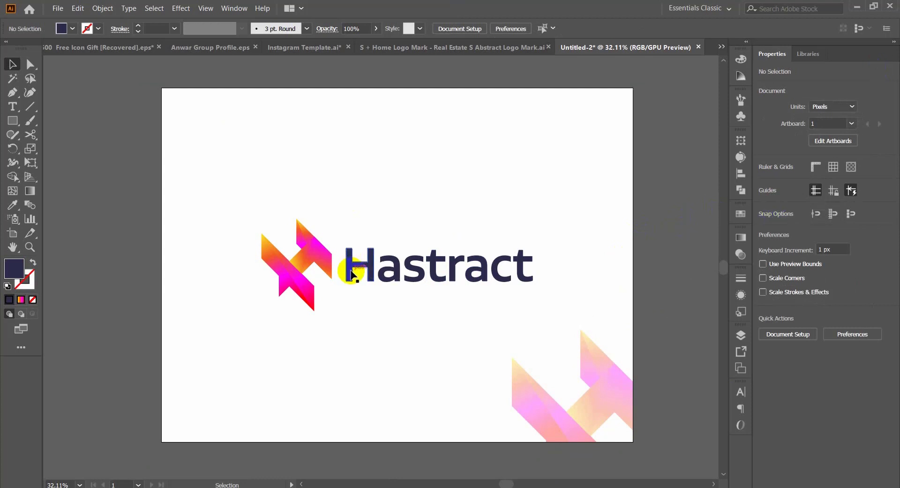